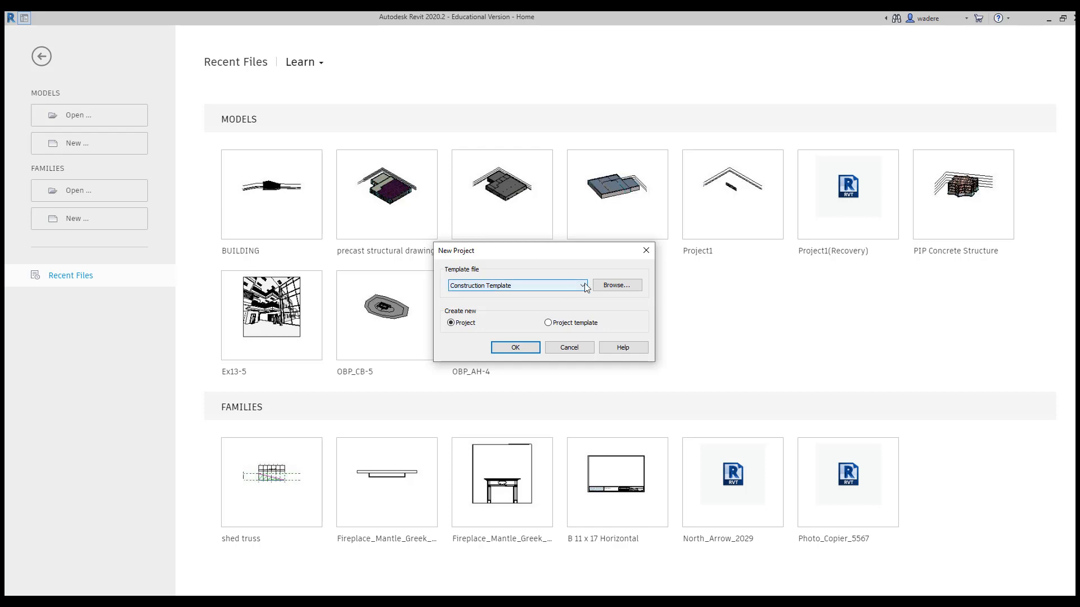
Step: Create a new project from the Structural Template and save it as STEEL PROJECT
left_click(583, 286)
left_click(495, 318)
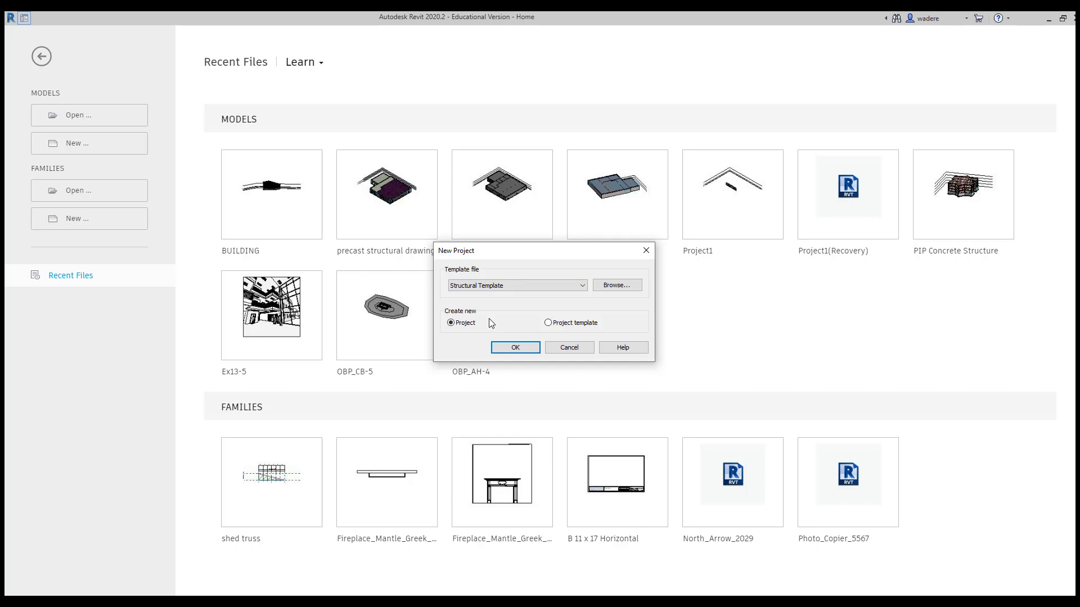
left_click(514, 348)
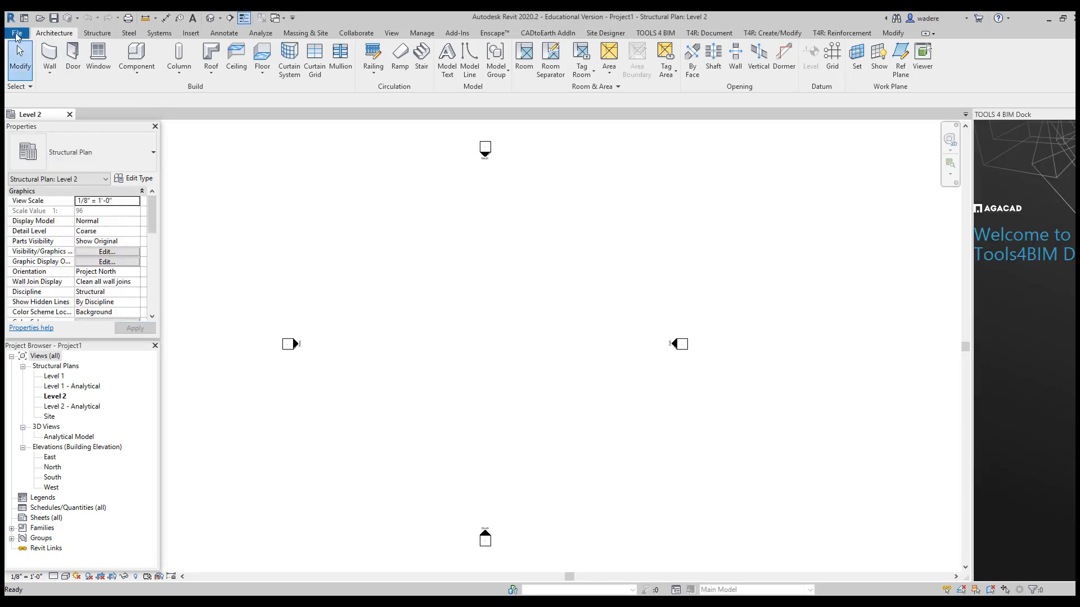
left_click(17, 33)
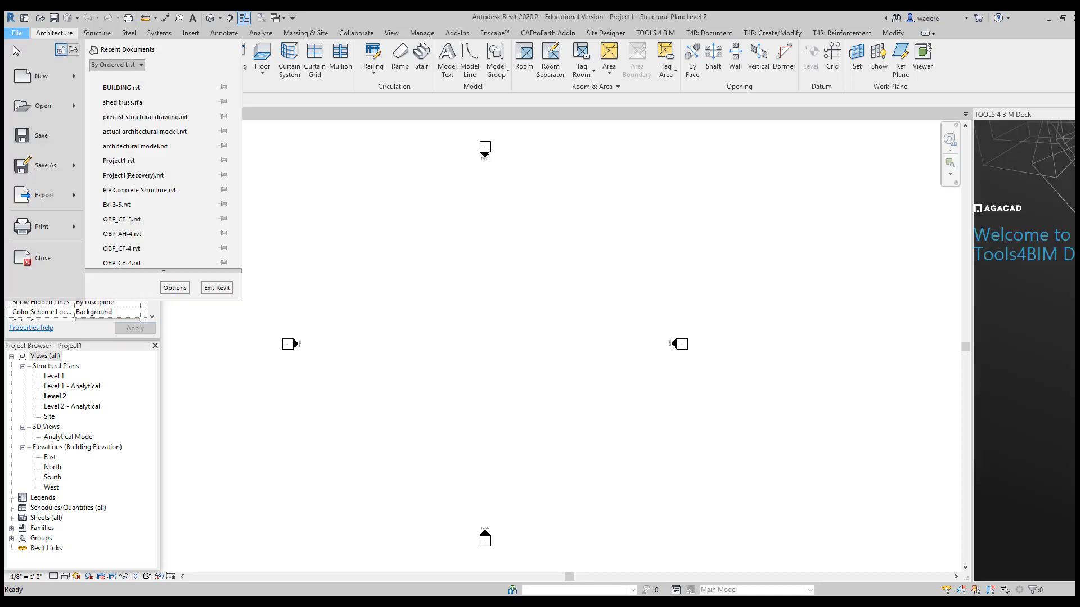
left_click(24, 137)
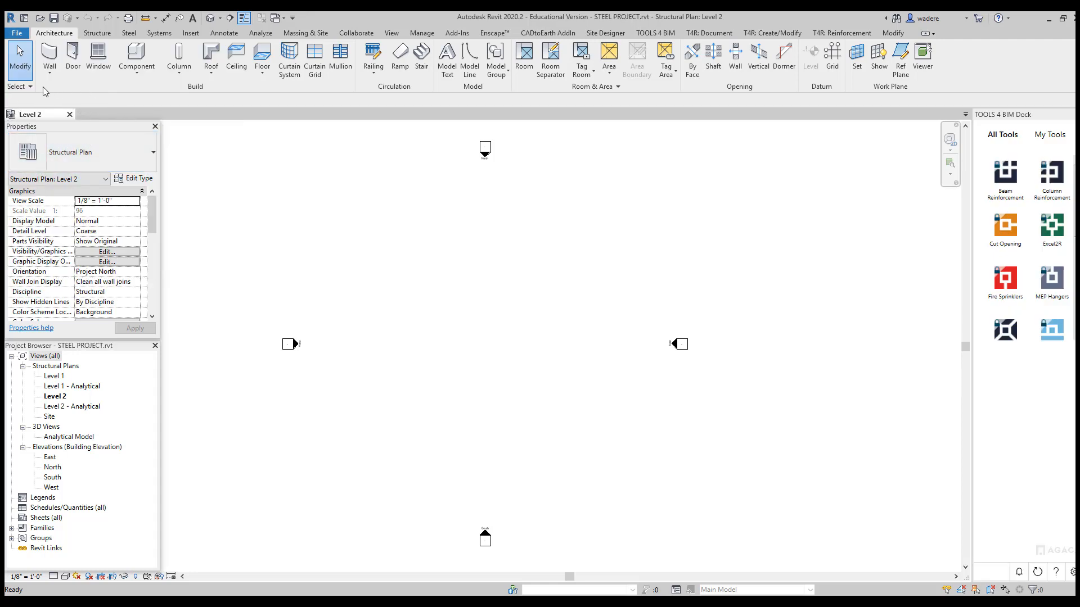
Step: Open the Level 1 structural plan and the South elevation
double_click(61, 376)
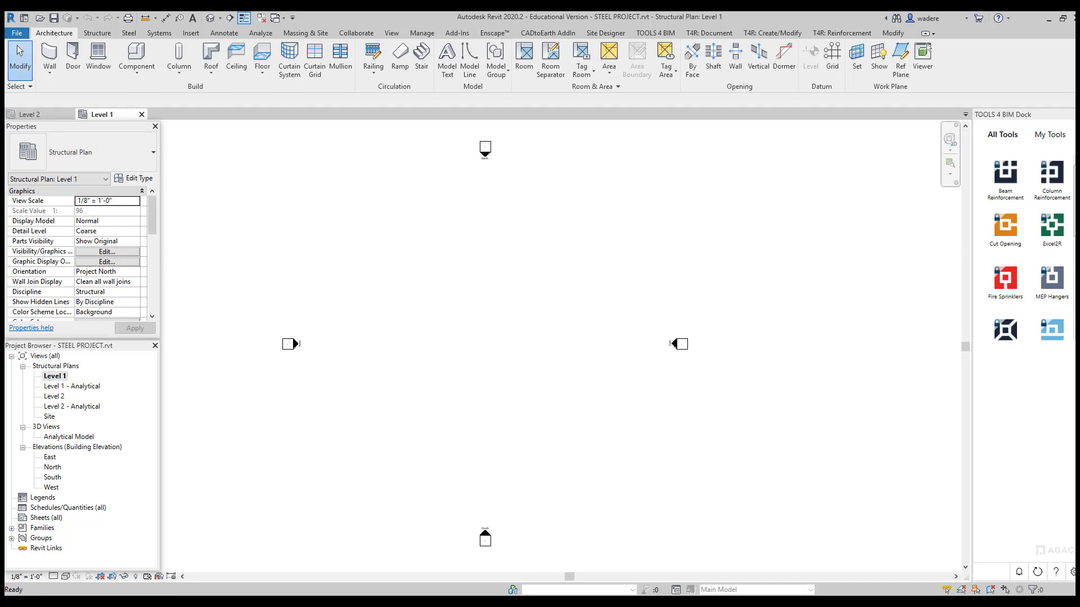
double_click(53, 478)
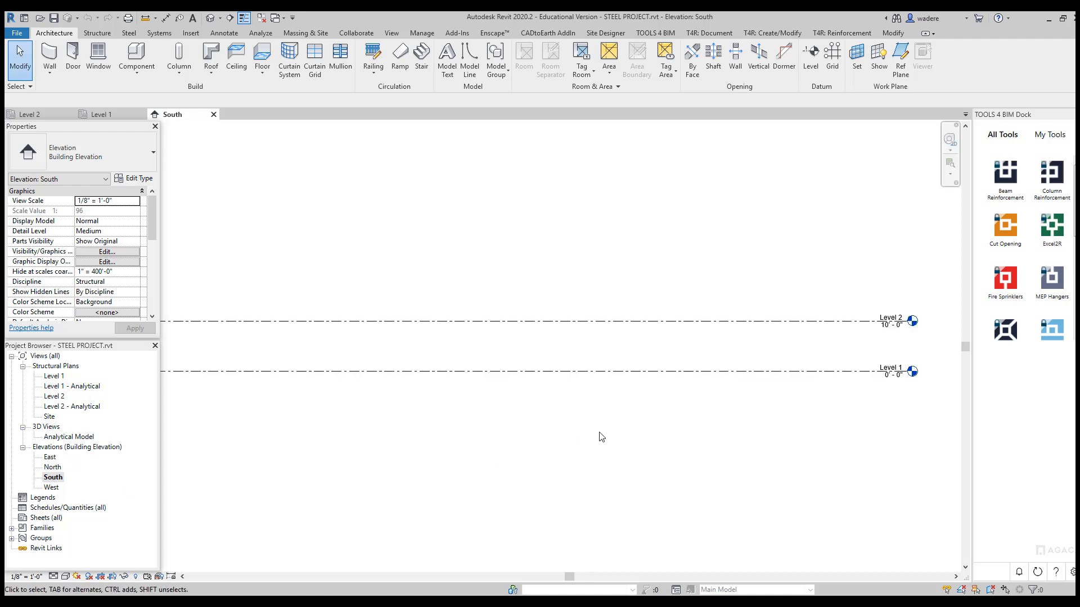
mouse_move(656, 403)
middle_mouse_down()
mouse_move(487, 386)
mouse_move(378, 393)
mouse_move(663, 378)
mouse_move(686, 390)
mouse_move(665, 390)
middle_mouse_up()
scroll(664, 393, "down", 2)
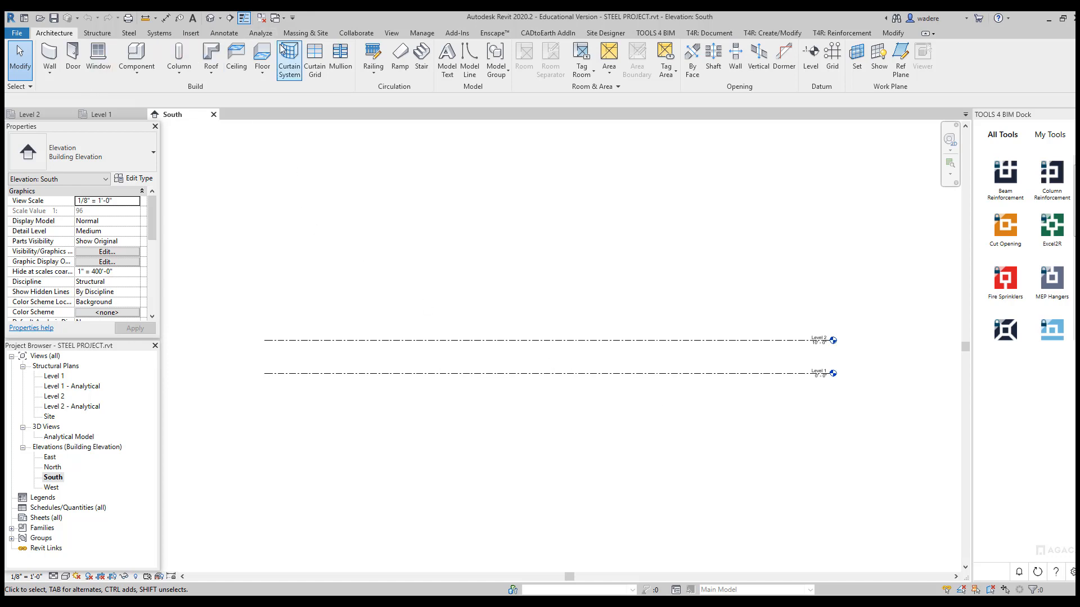
Step: Draw a new level line about 8' above Level 2, aligned with the ends of the existing levels
left_click(812, 57)
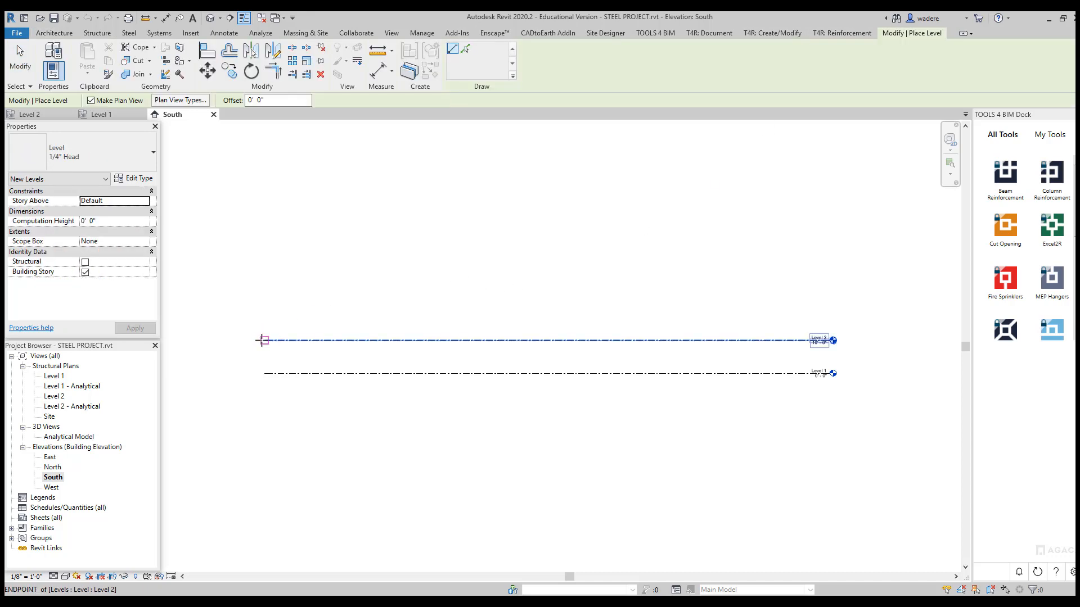
left_click(265, 314)
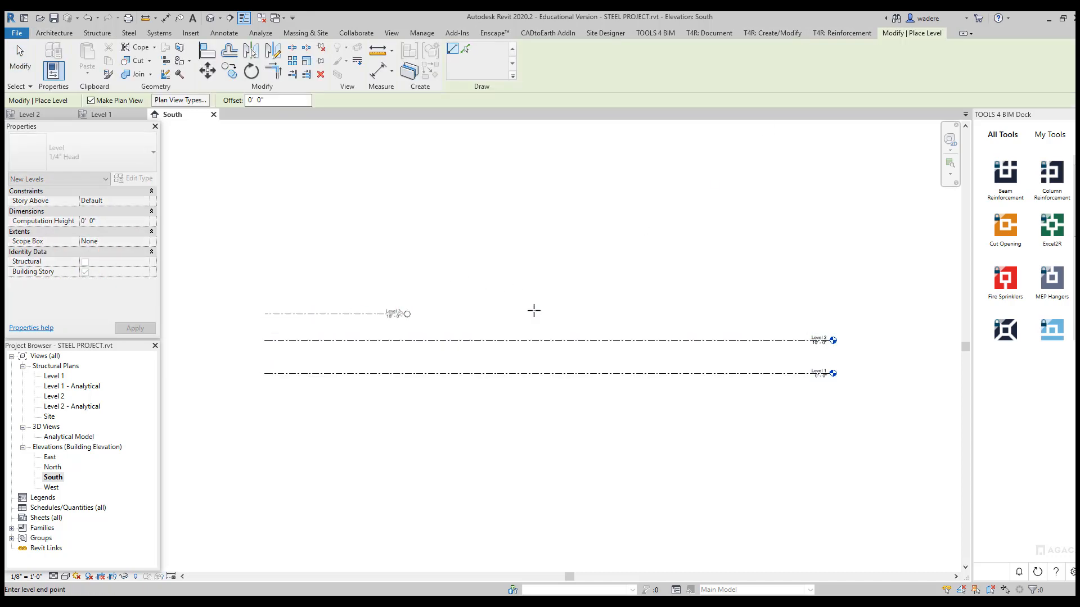
left_click(833, 313)
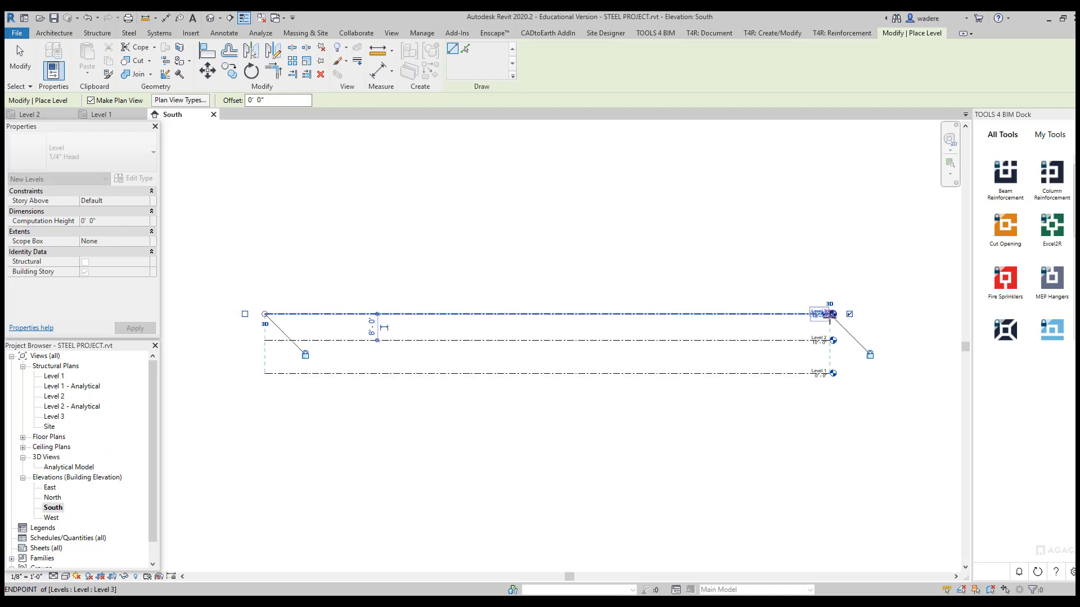
key("Escape")
key("Escape")
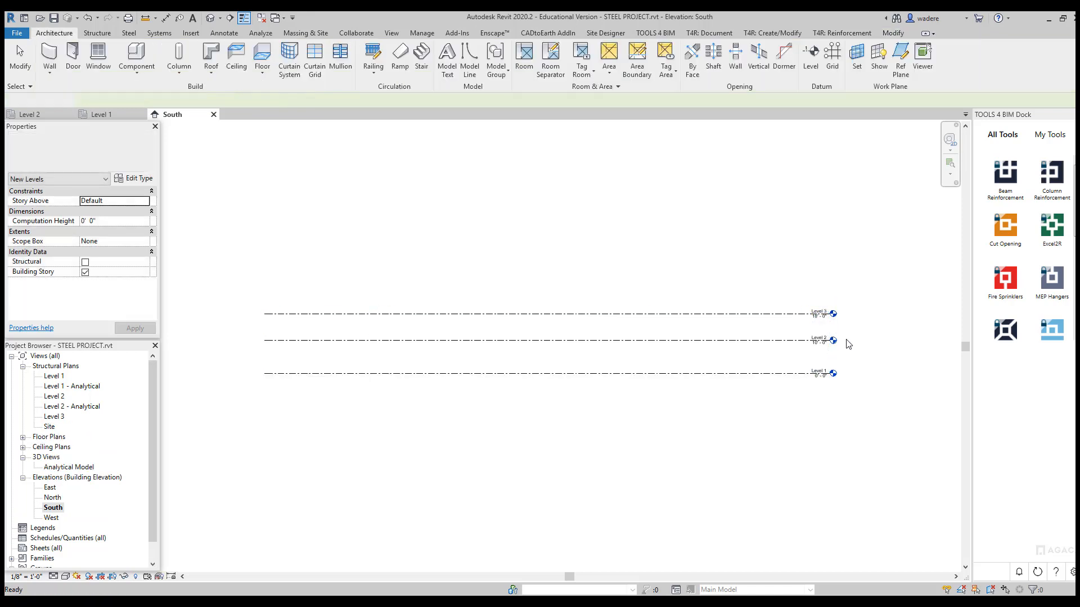
Step: Set the elevation of Level 3 to 20'
middle_click_drag(834, 351, 564, 324)
scroll(564, 325, "up", 3)
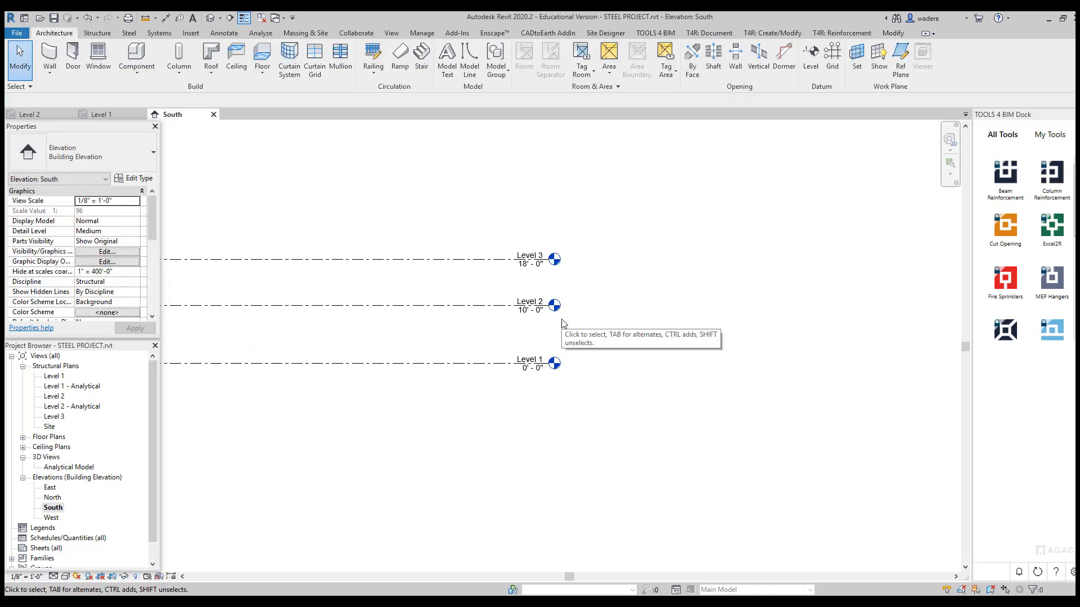
scroll(564, 325, "up", 1)
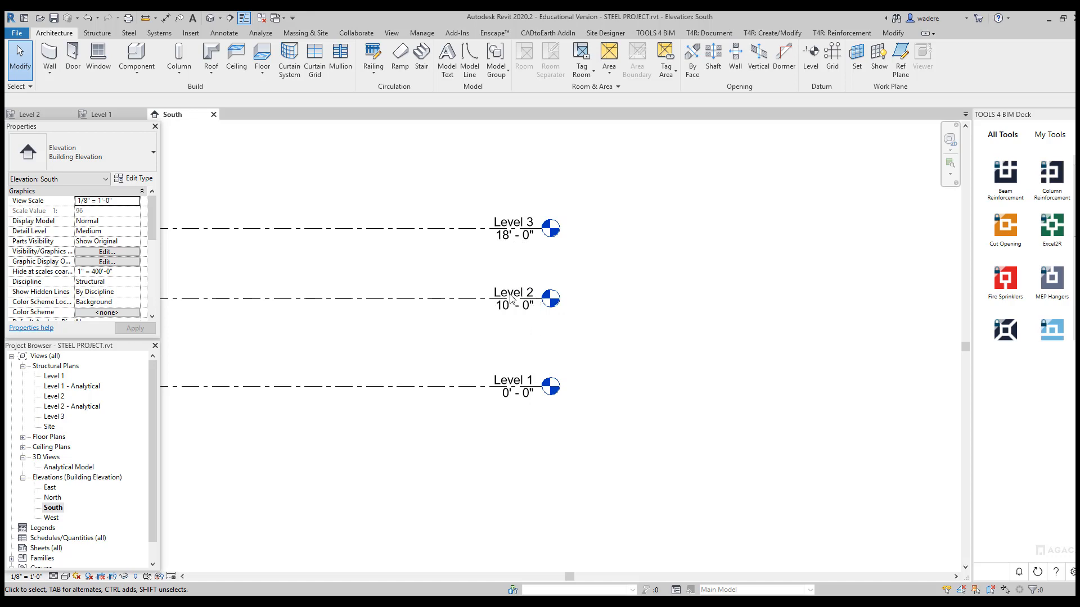
left_click(509, 236)
left_click(495, 237)
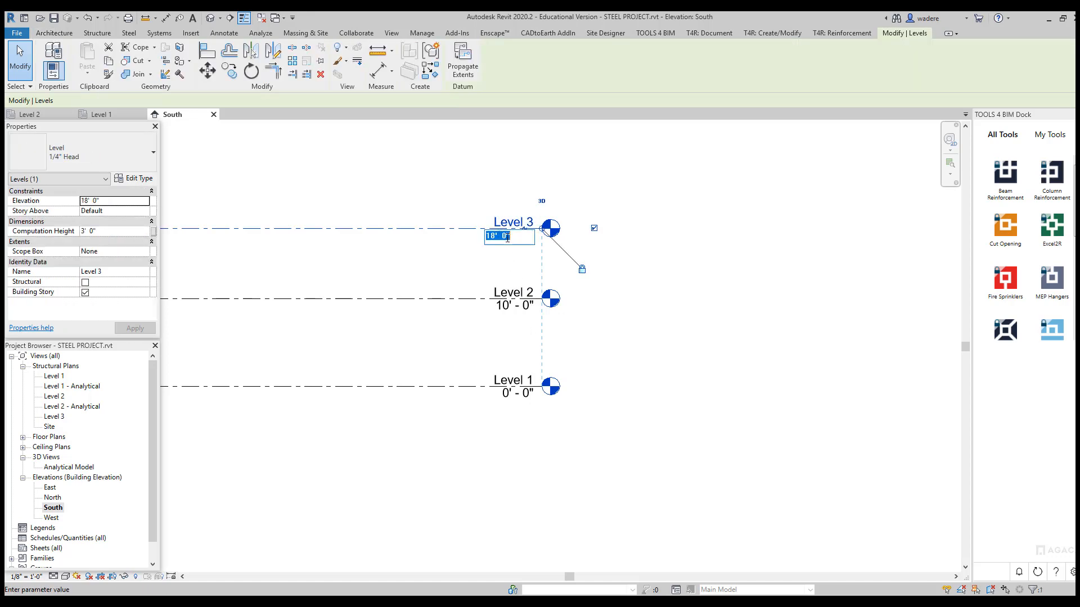
left_click_drag(495, 237, 479, 233)
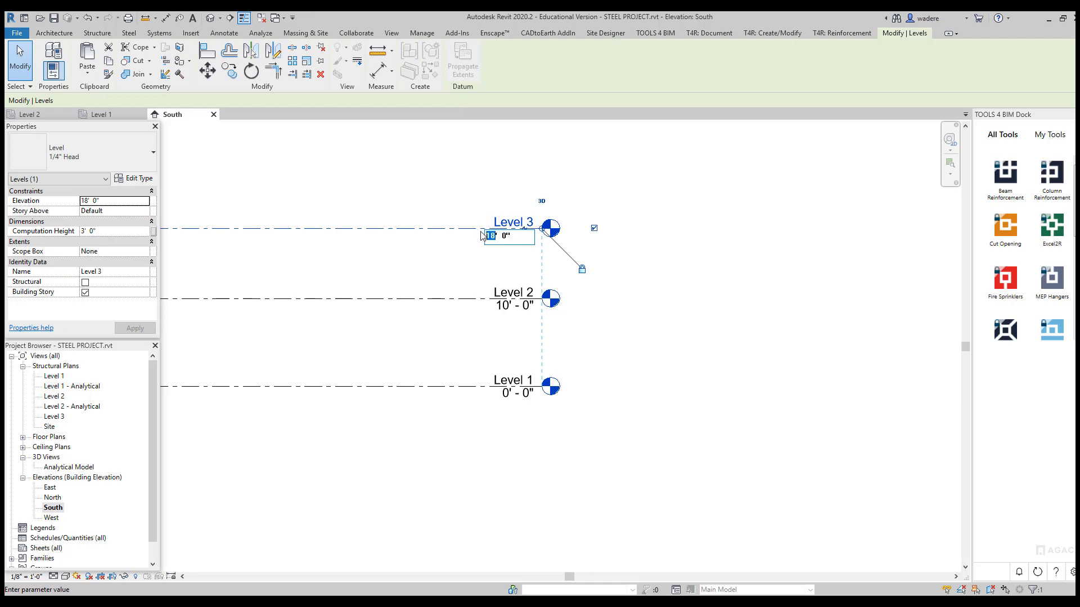
type("20")
key("Return")
scroll(501, 333, "down", 5)
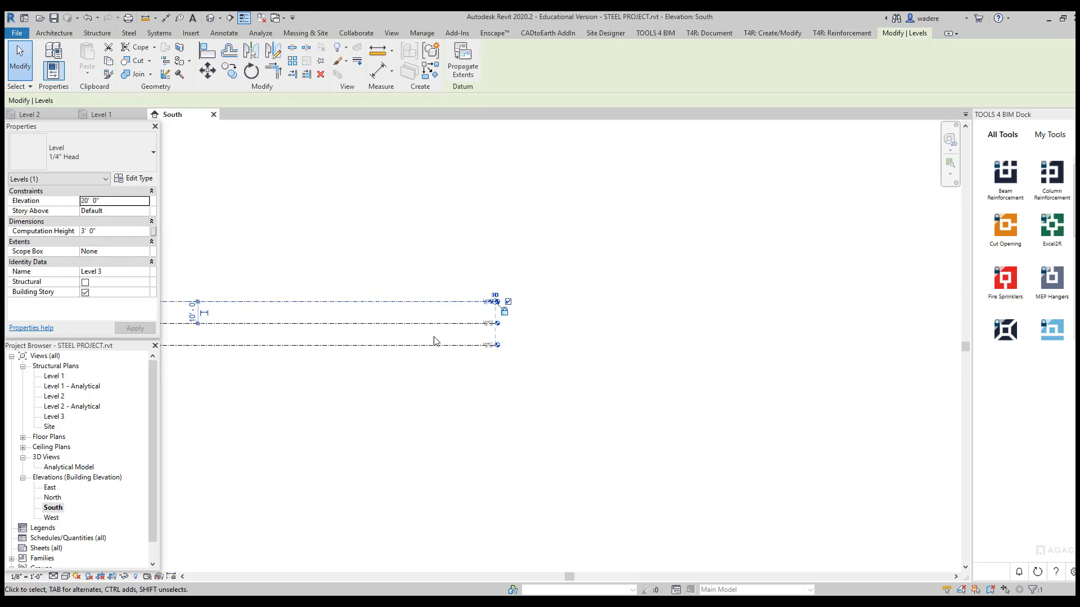
middle_click_drag(434, 341, 610, 330)
left_click(623, 386)
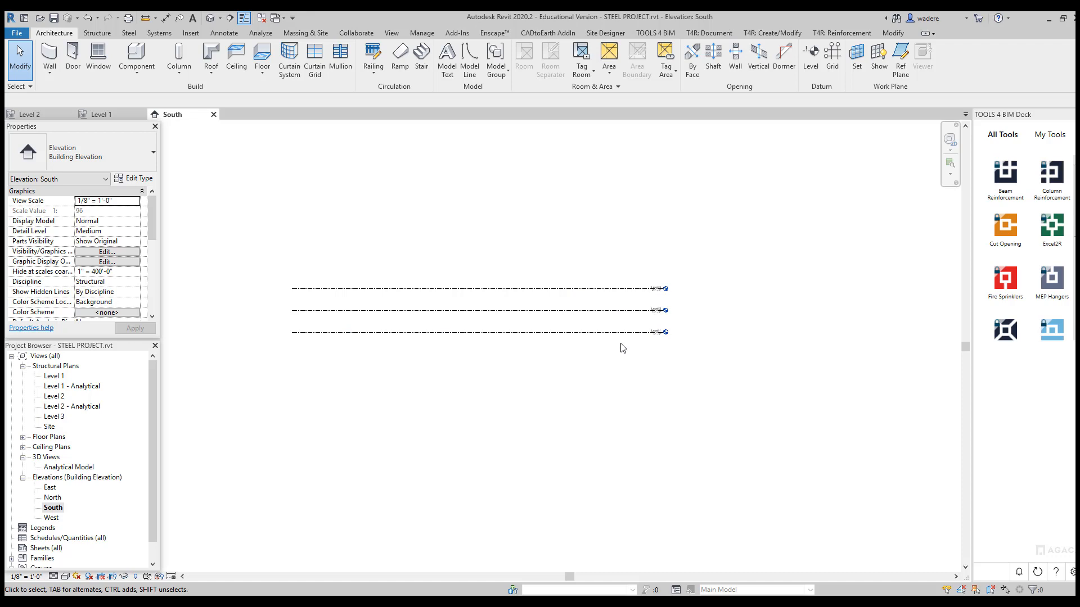
Step: In the Level 1 plan, draw a horizontal grid line just above the south elevation marker
left_click(109, 114)
middle_click_drag(426, 372, 412, 313)
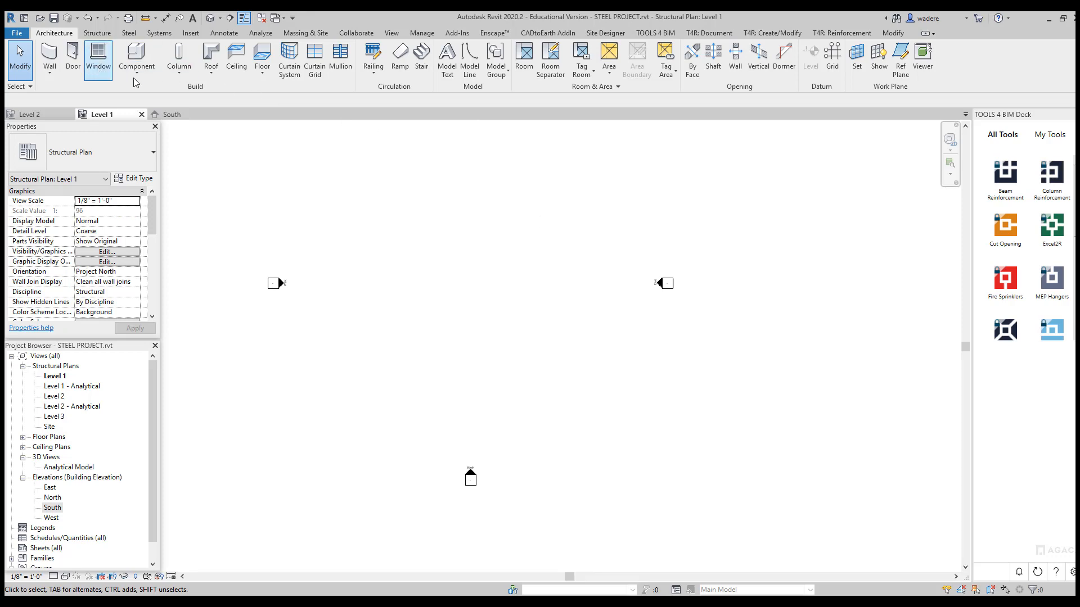
left_click(832, 64)
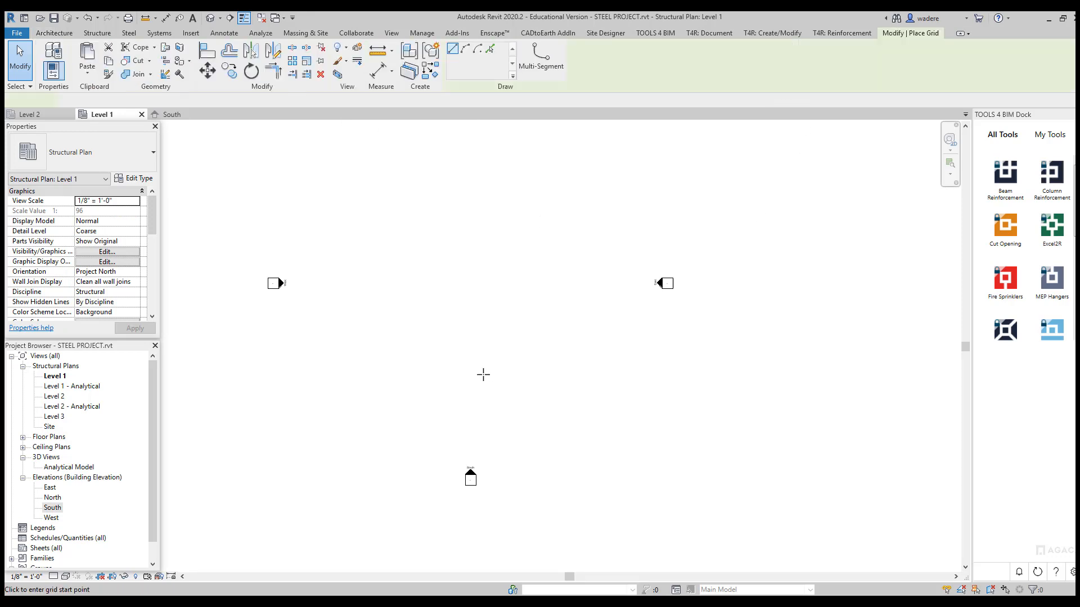
left_click(352, 405)
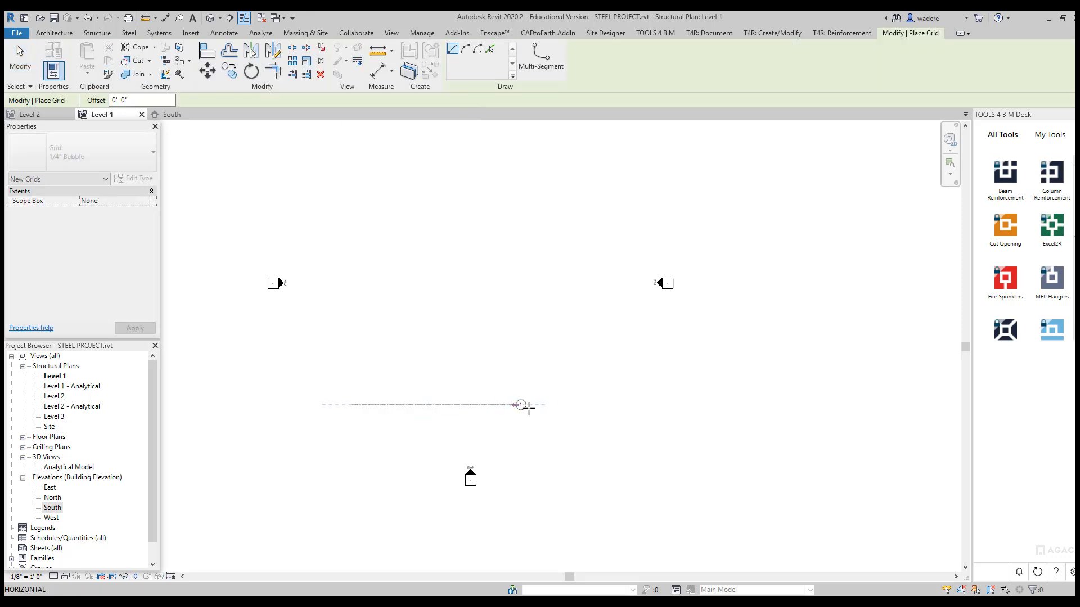
left_click(600, 405)
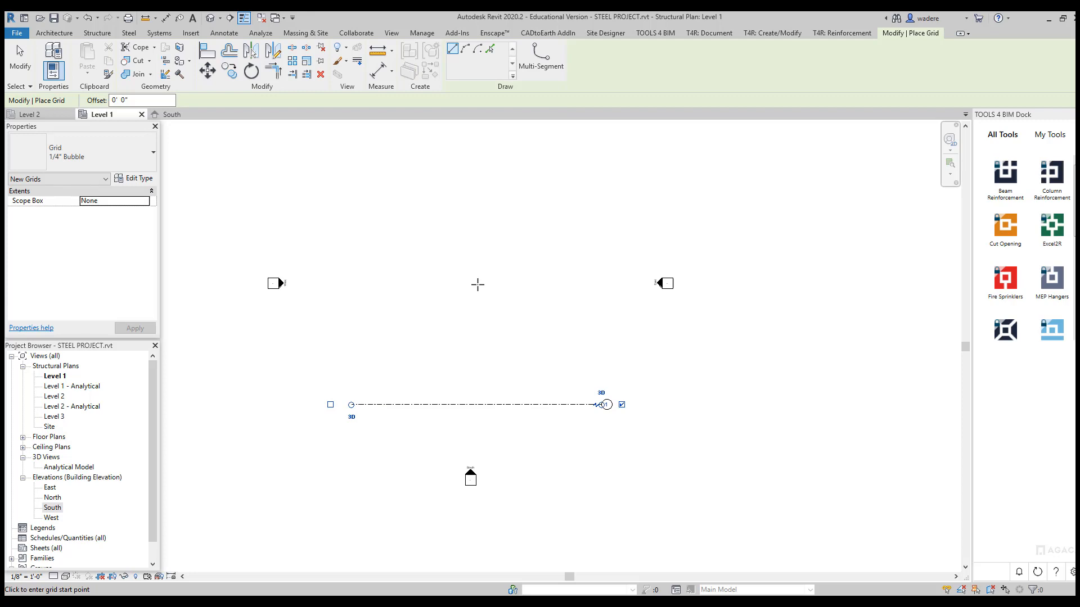
Step: Draw two more horizontal grid lines above grid 1, aligned with its ends, at spacings of about 22'-6" and 20'
left_click(832, 63)
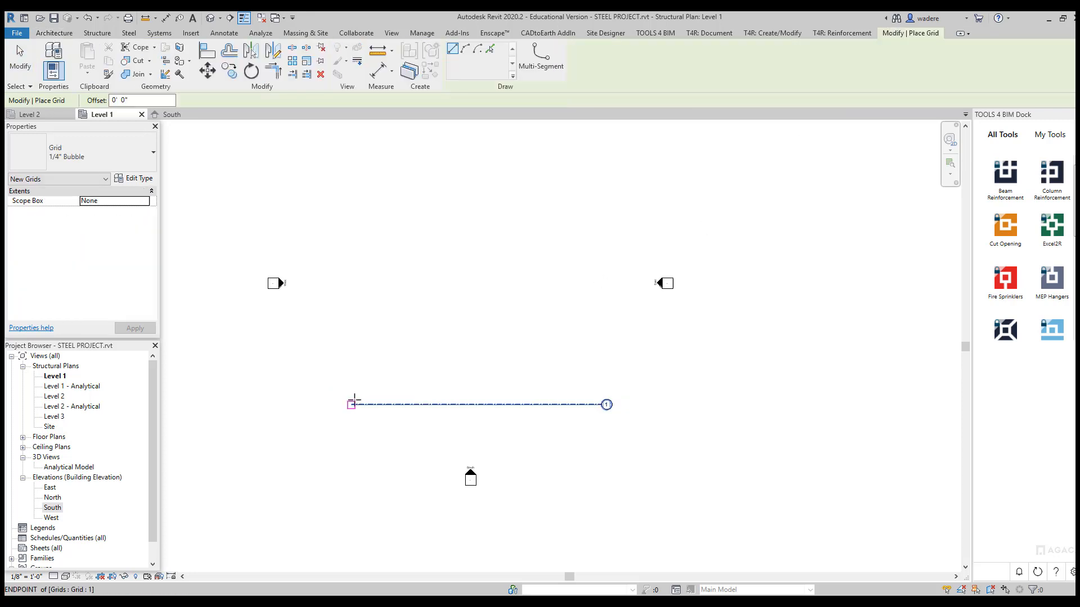
left_click(352, 346)
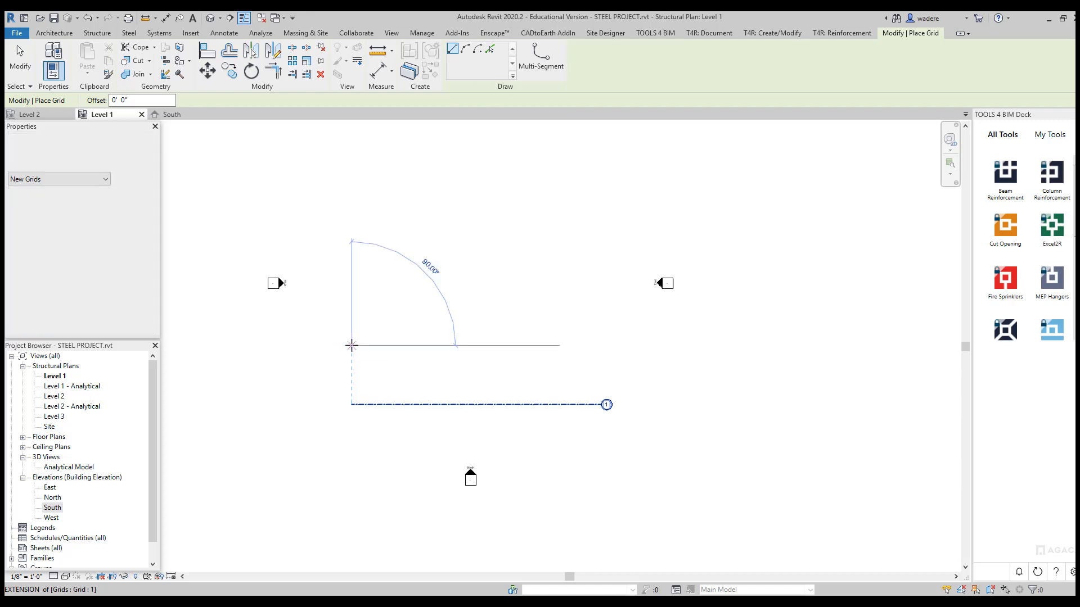
left_click(602, 345)
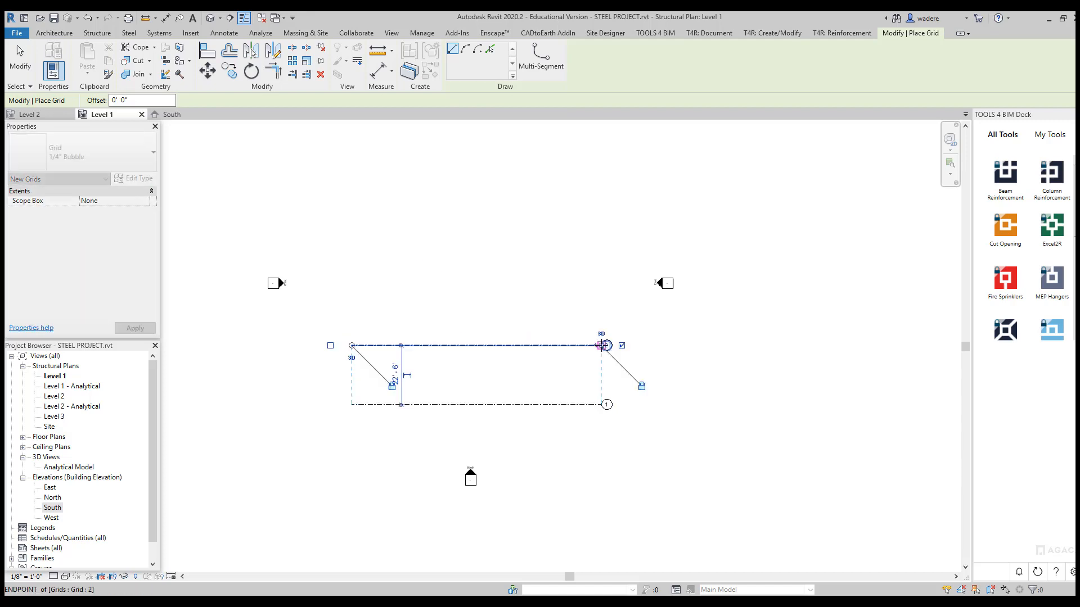
left_click(349, 293)
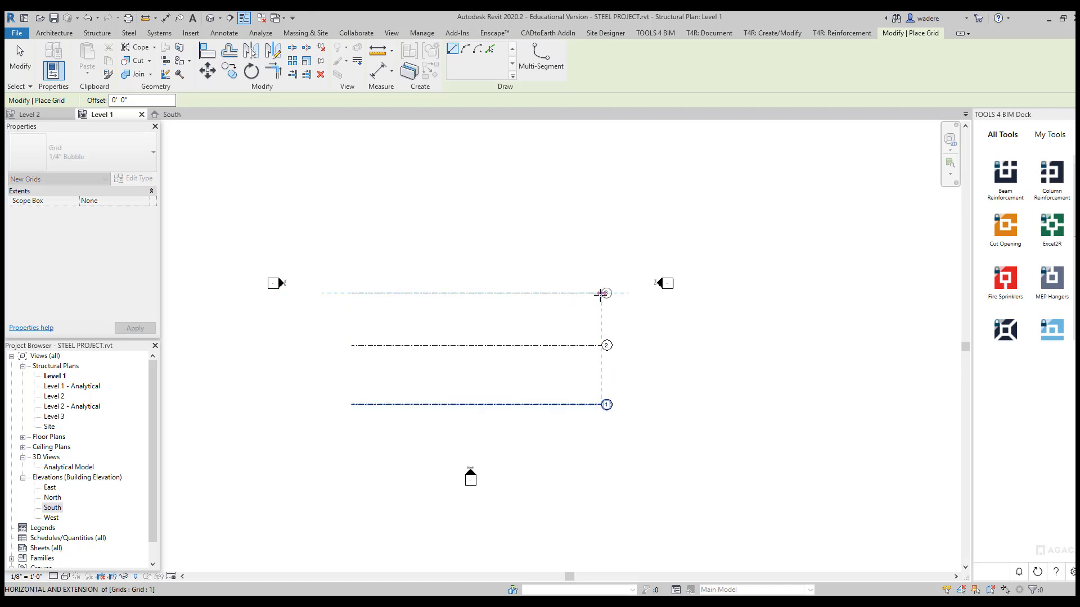
left_click(600, 293)
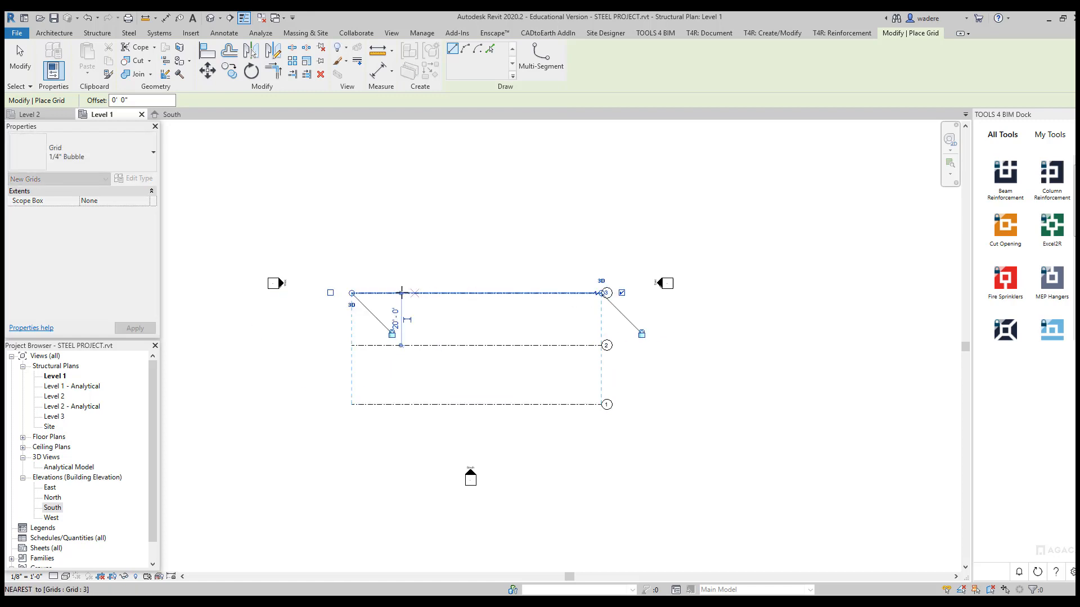
Step: Draw two more aligned horizontal grid lines above grid 3, the upper one about 9'-6" from the lower
left_click(353, 229)
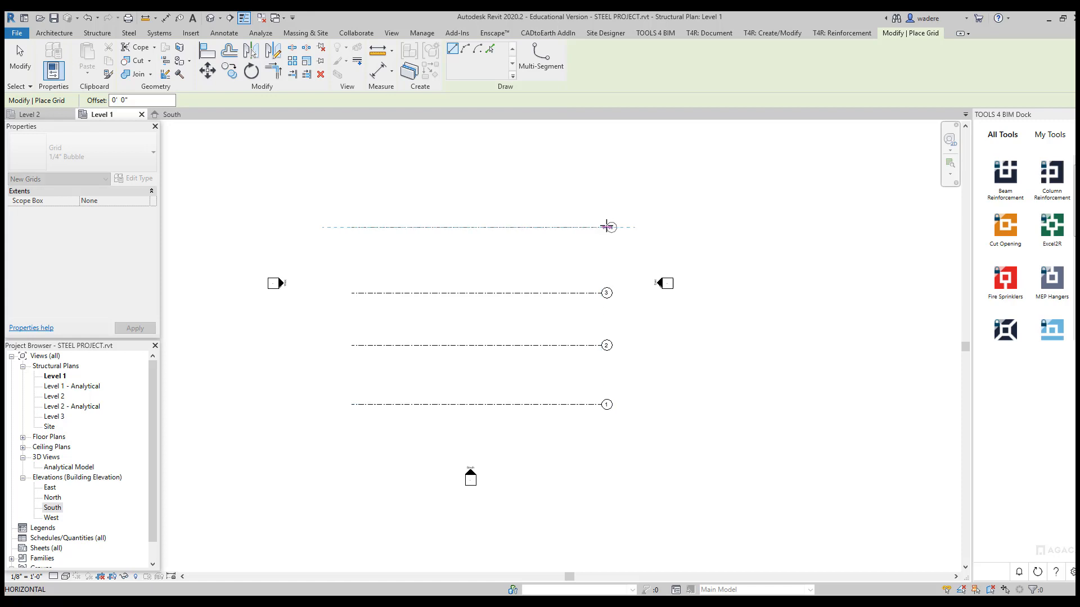
left_click(602, 228)
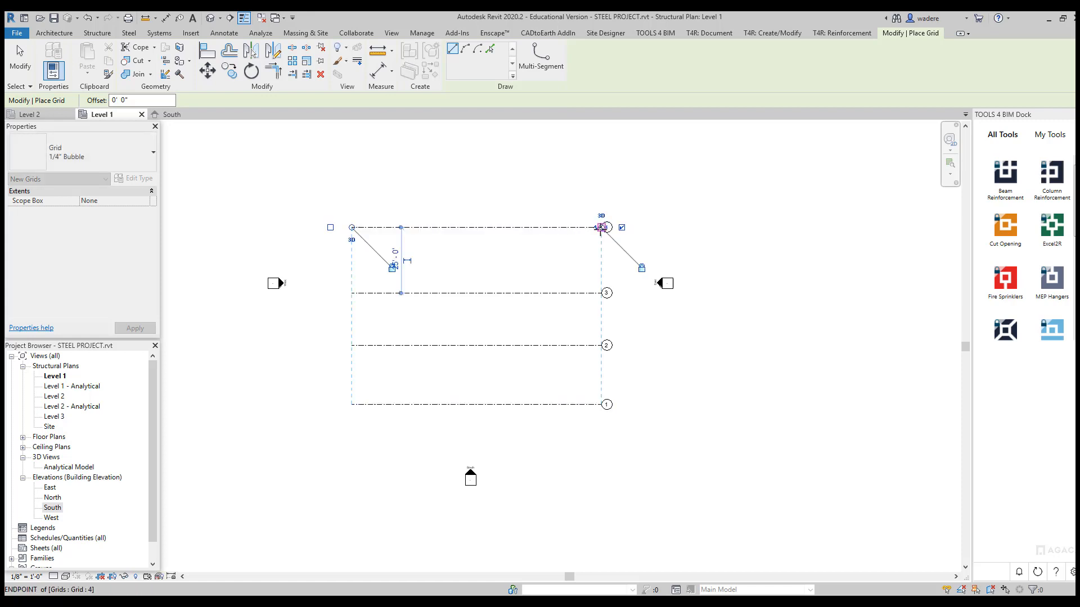
left_click(351, 202)
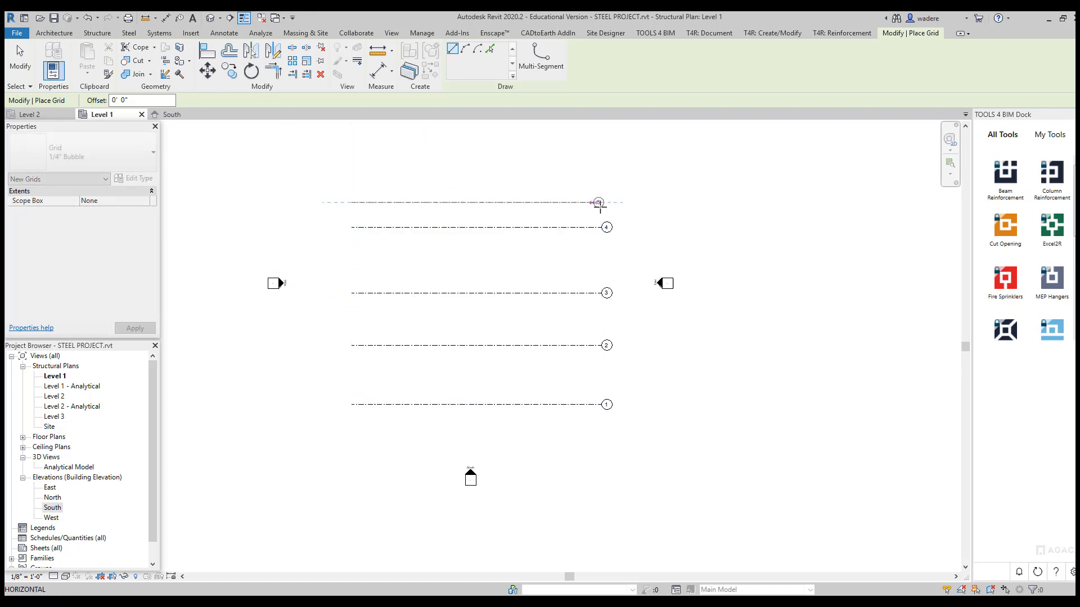
left_click(600, 202)
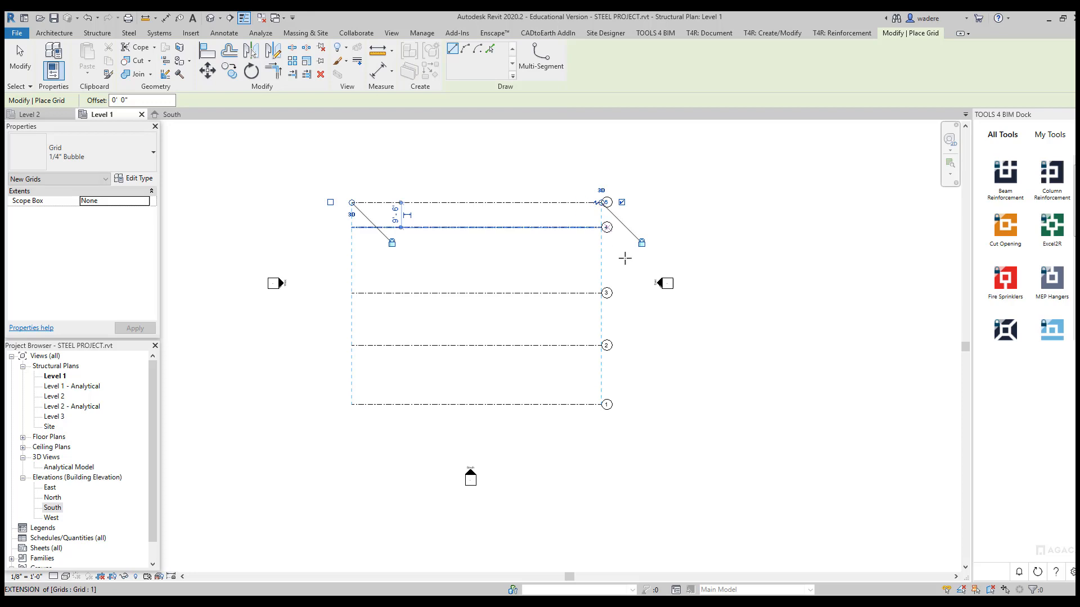
key("Escape")
Step: Set the spacing between grids 1 and 2 to 26' by moving grid 2
left_click(463, 345)
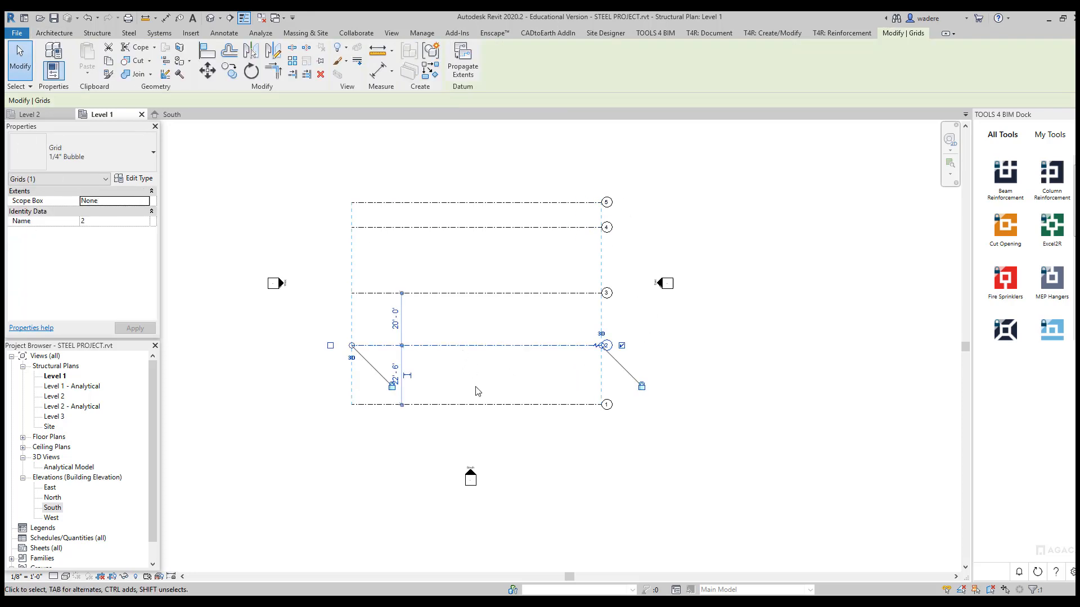
left_click(396, 375)
type("26")
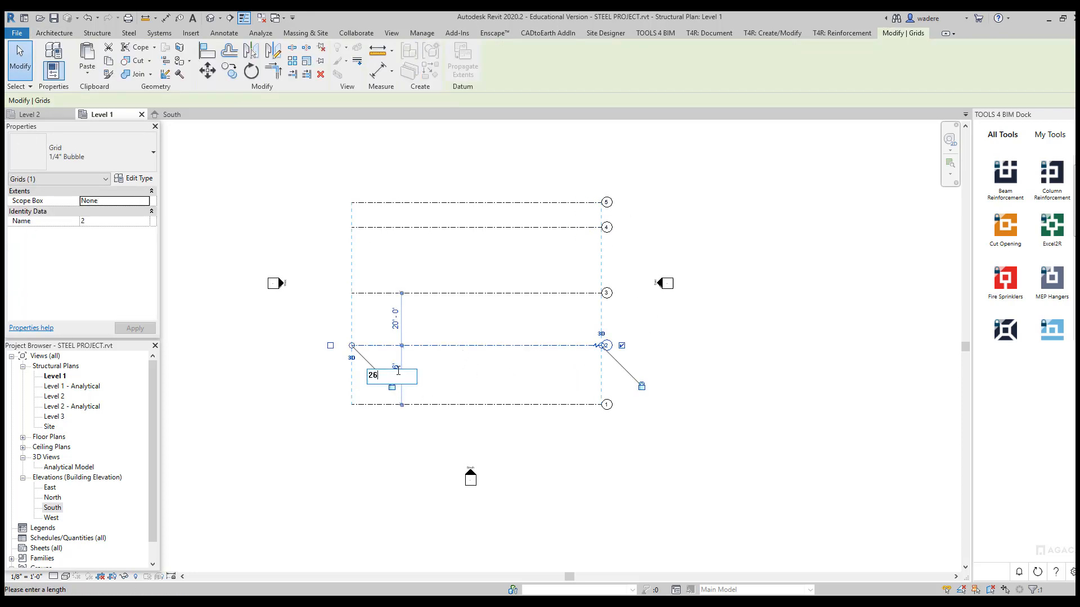
key("Return")
key("Escape")
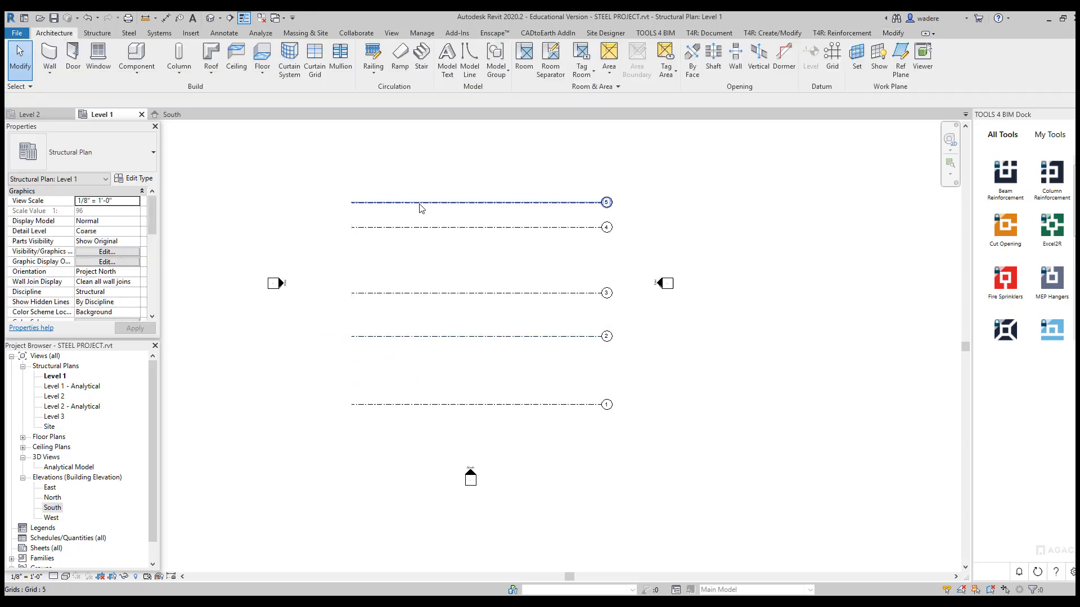
Step: Set the spacing between grids 4 and 5 to 26' by moving grid 5
left_click(420, 208)
left_click(393, 215)
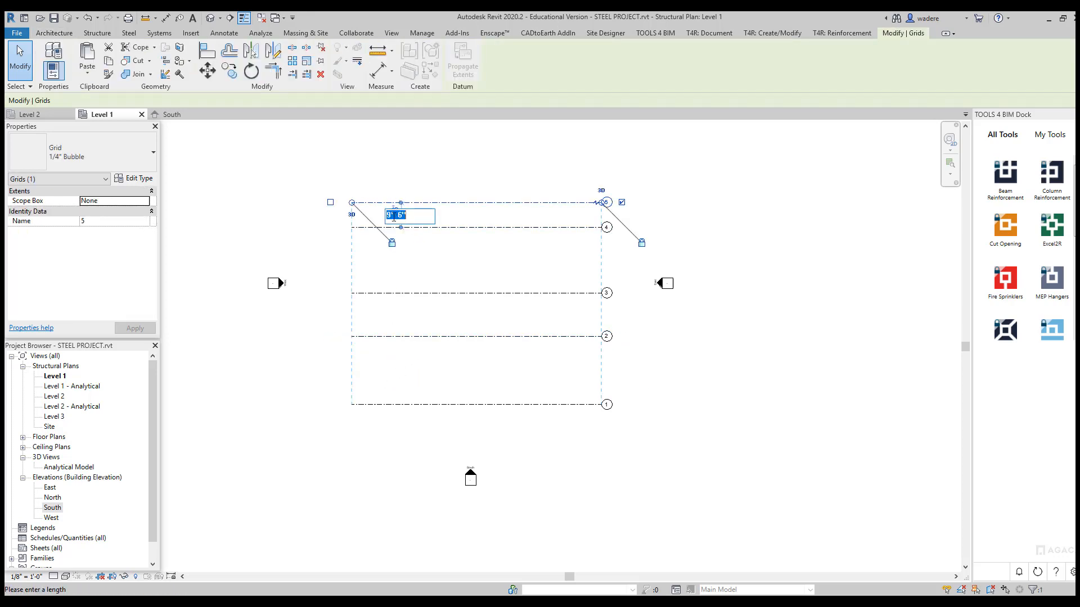
type("26")
key("Return")
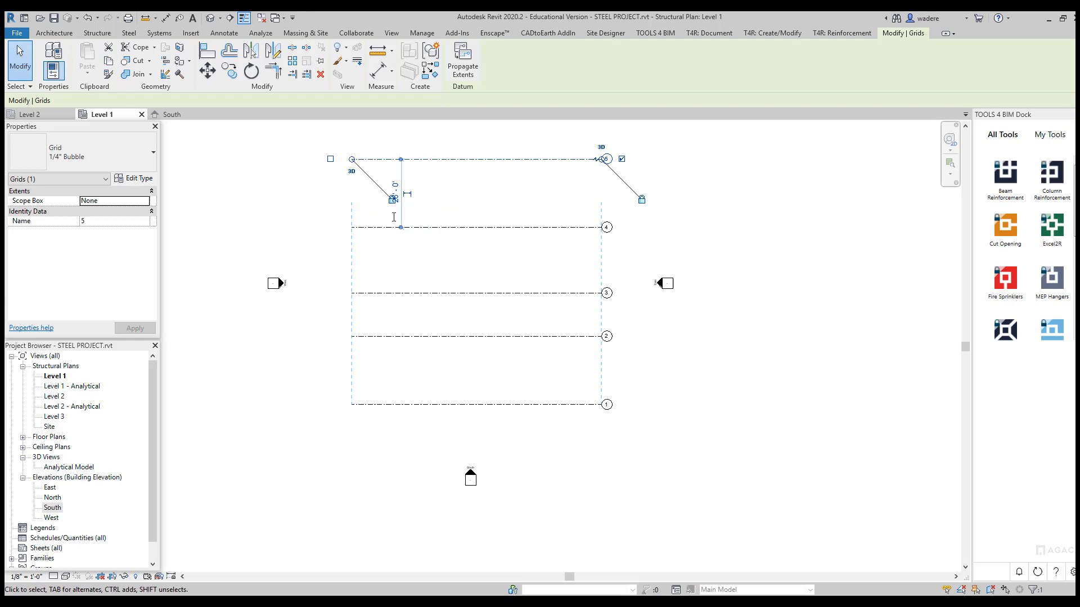
Step: Set the spacing between grids 2 and 3 to 26' by moving grid 3
left_click(432, 270)
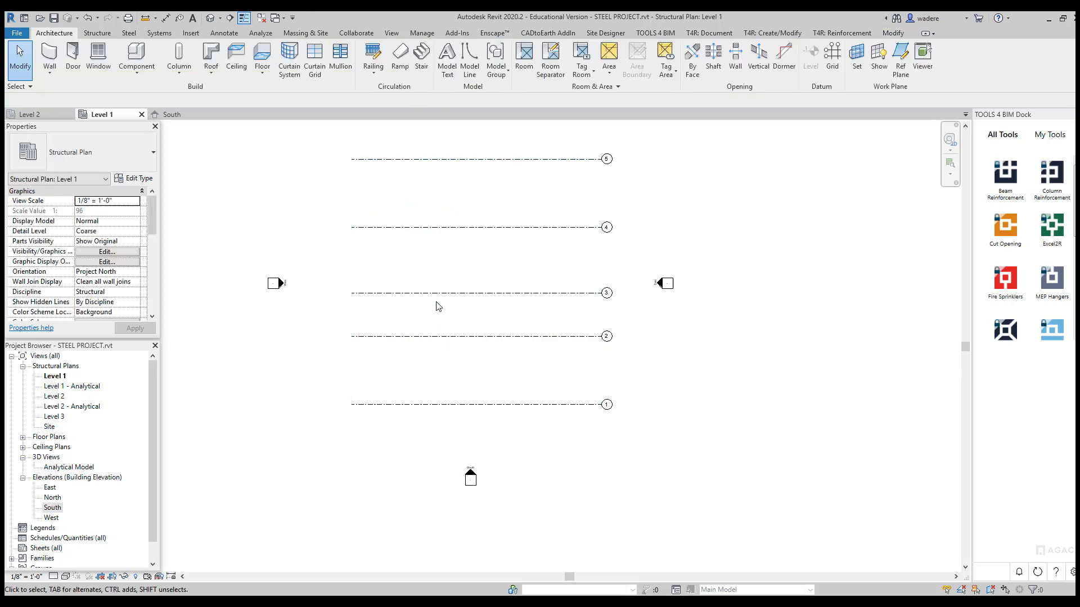
left_click(437, 294)
left_click(396, 313)
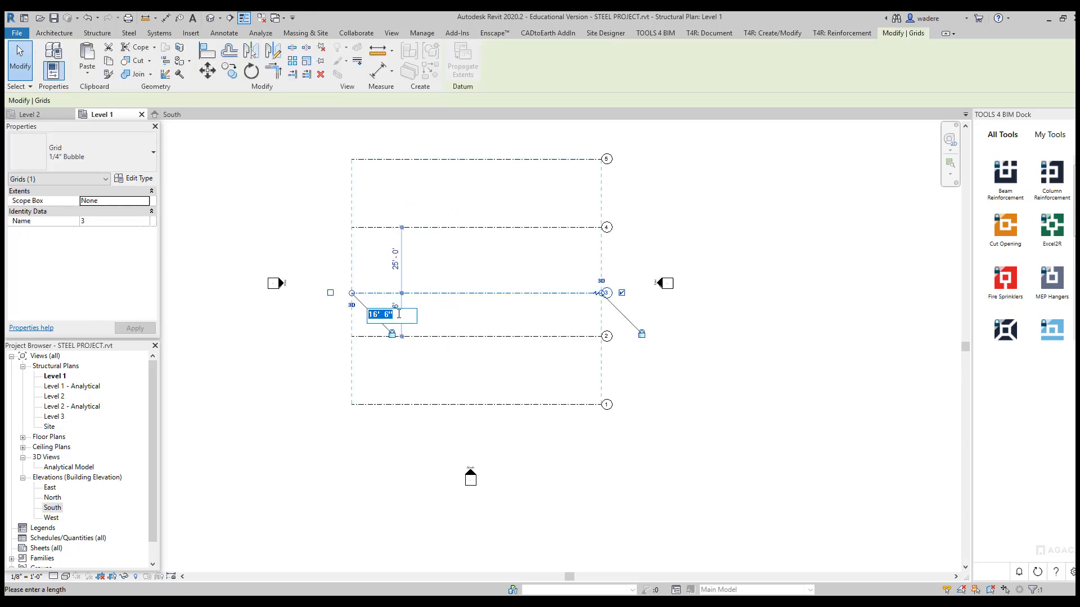
type("16")
key("Return")
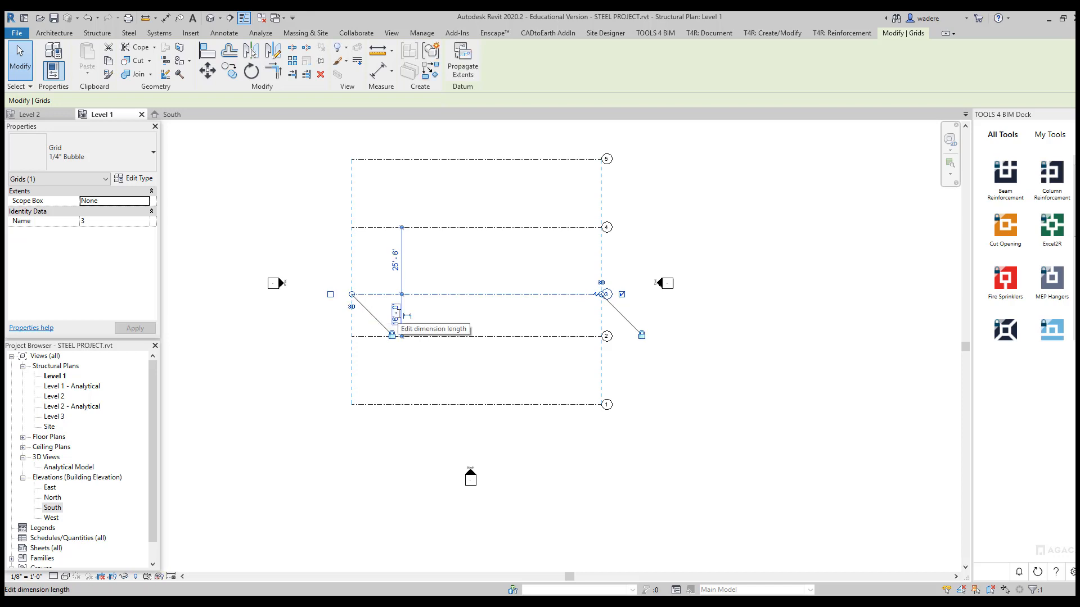
type("2")
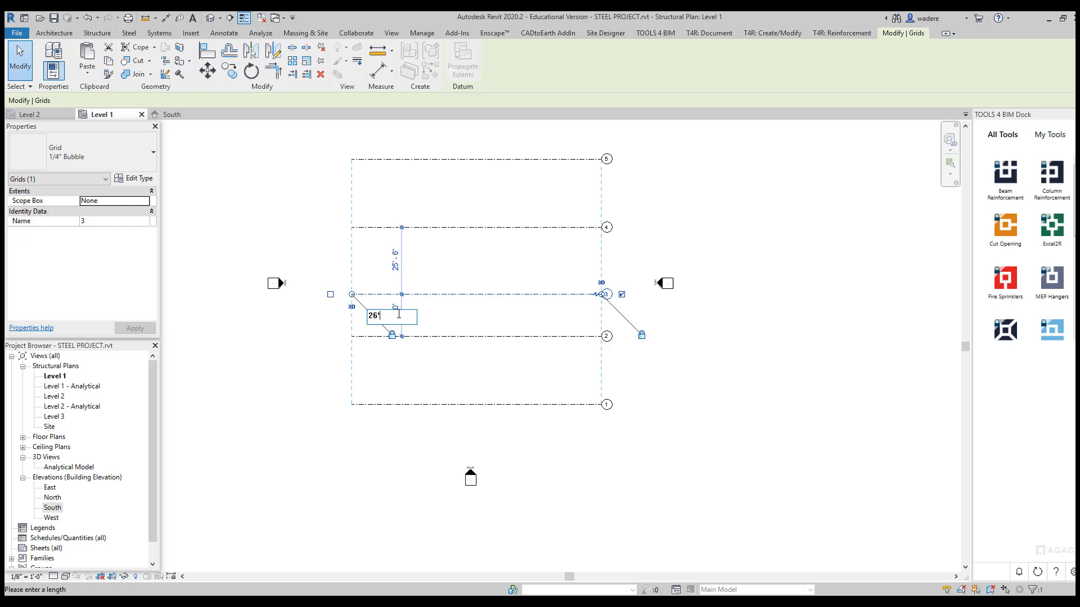
type("6'")
key("Return")
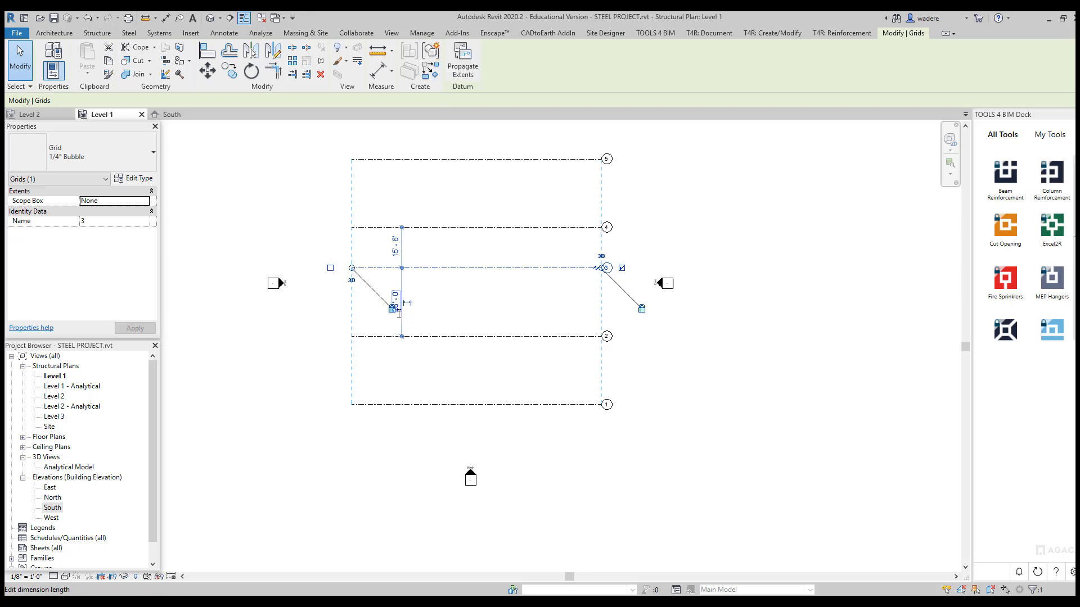
Step: Set the spacing between grids 3 and 4 to 26' by moving grid 4
left_click(441, 227)
left_click(396, 247)
type("2")
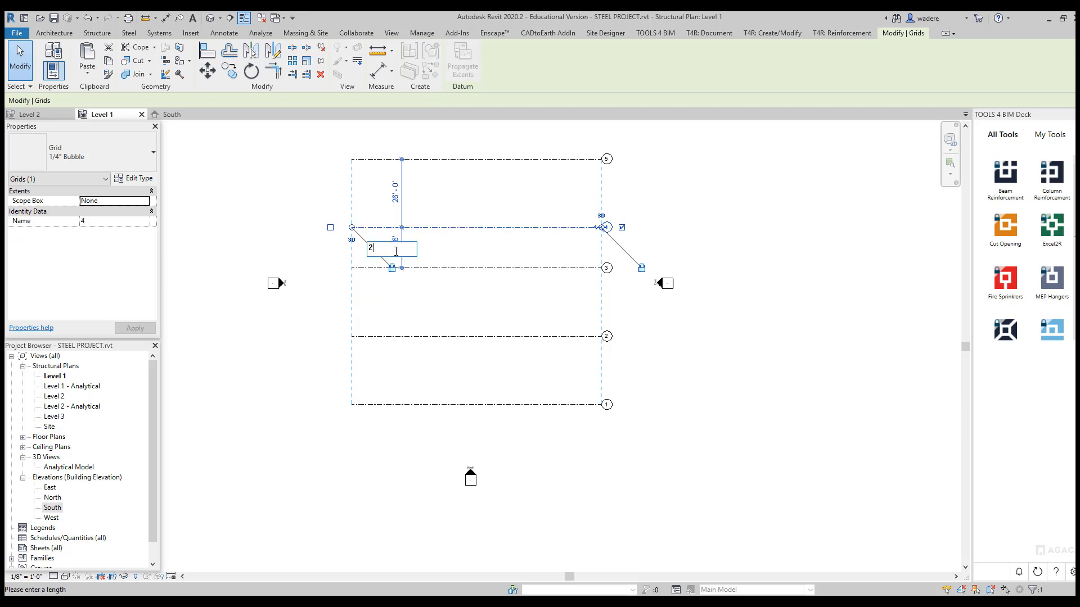
type("6'")
key("Return")
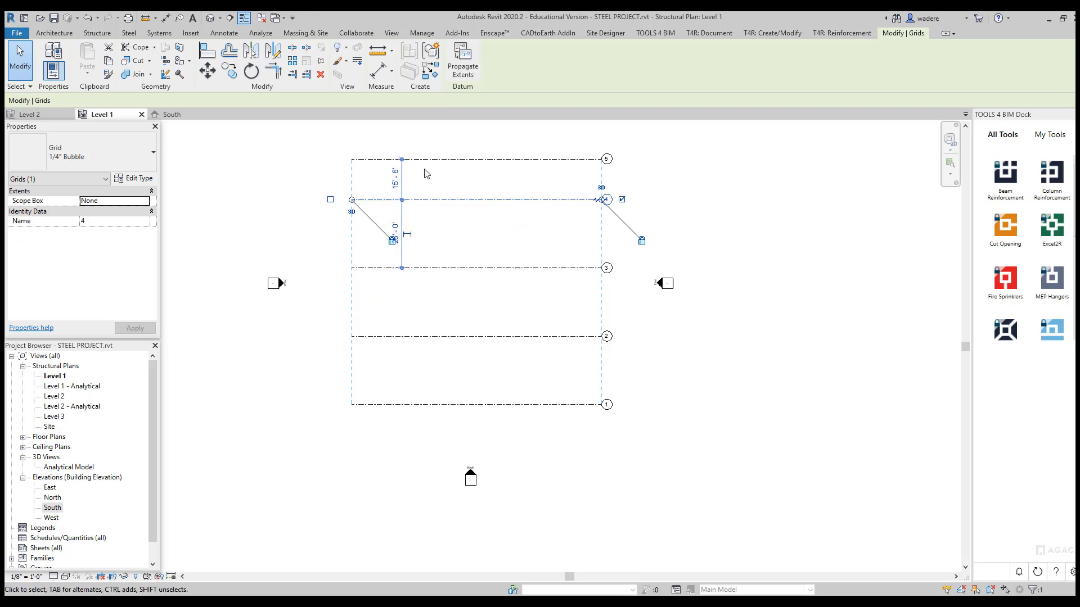
Step: Set the spacing between grids 4 and 5 back to 26' by moving grid 5
left_click(420, 160)
left_click(396, 174)
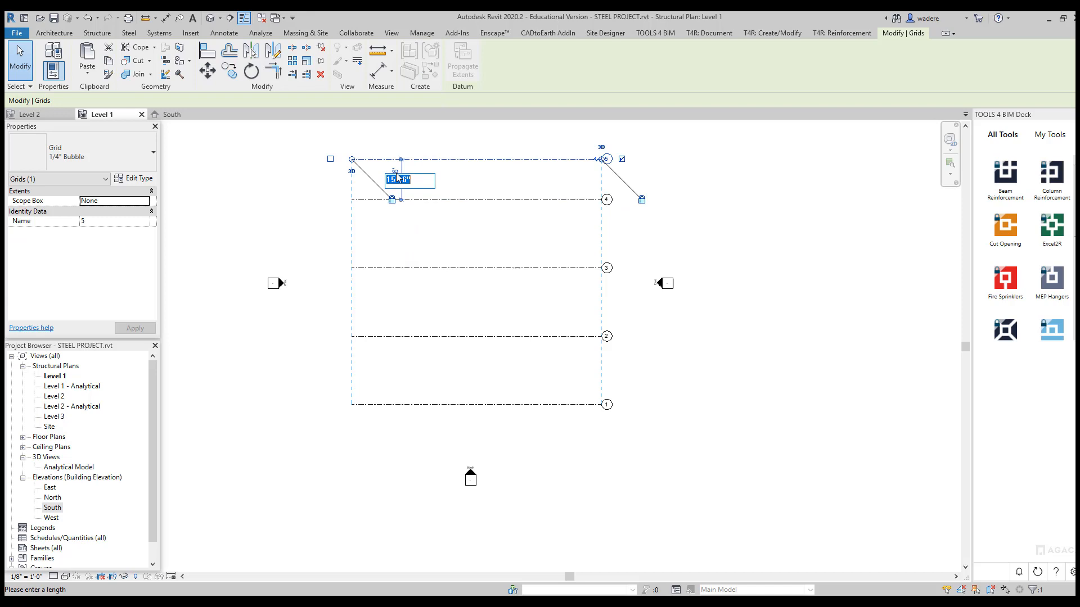
type("26")
key("Return")
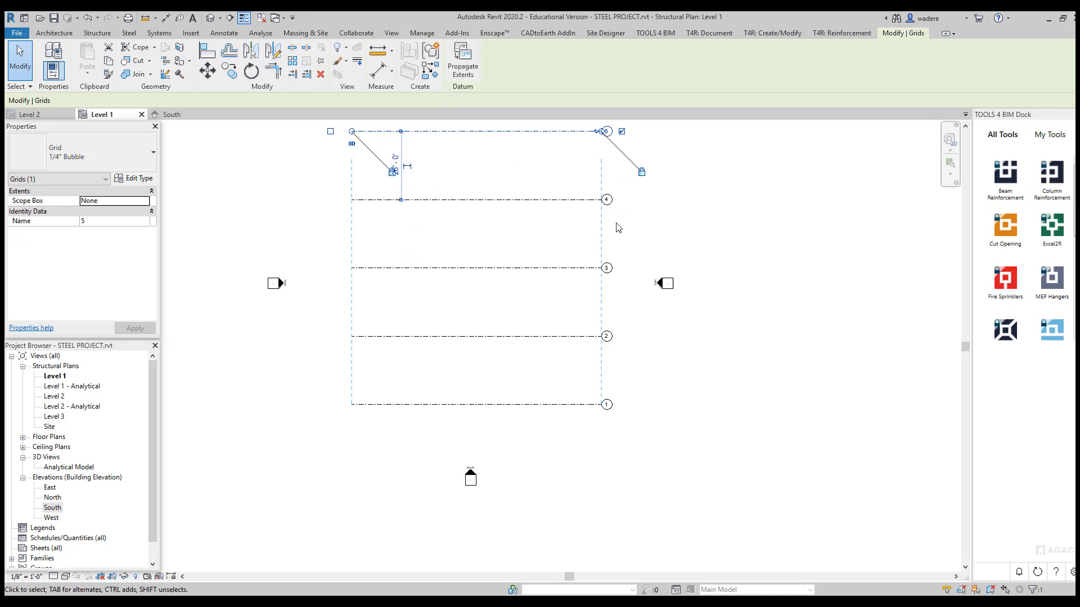
key("Escape")
middle_click_drag(619, 270, 609, 322)
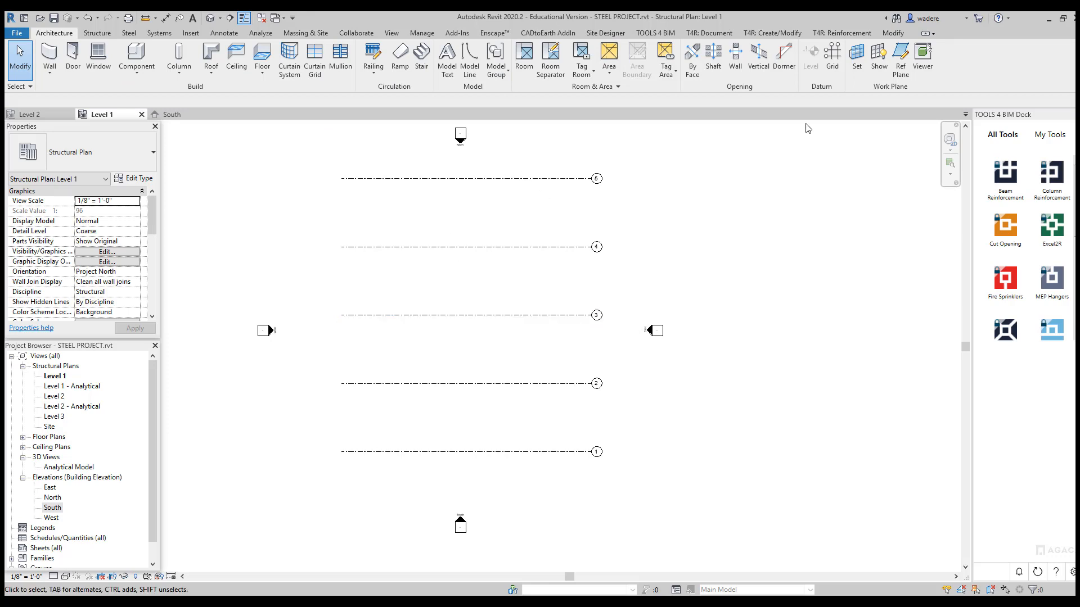
Step: Draw a vertical grid line downward across all five horizontal grids, near their ends without bubbles
left_click(831, 56)
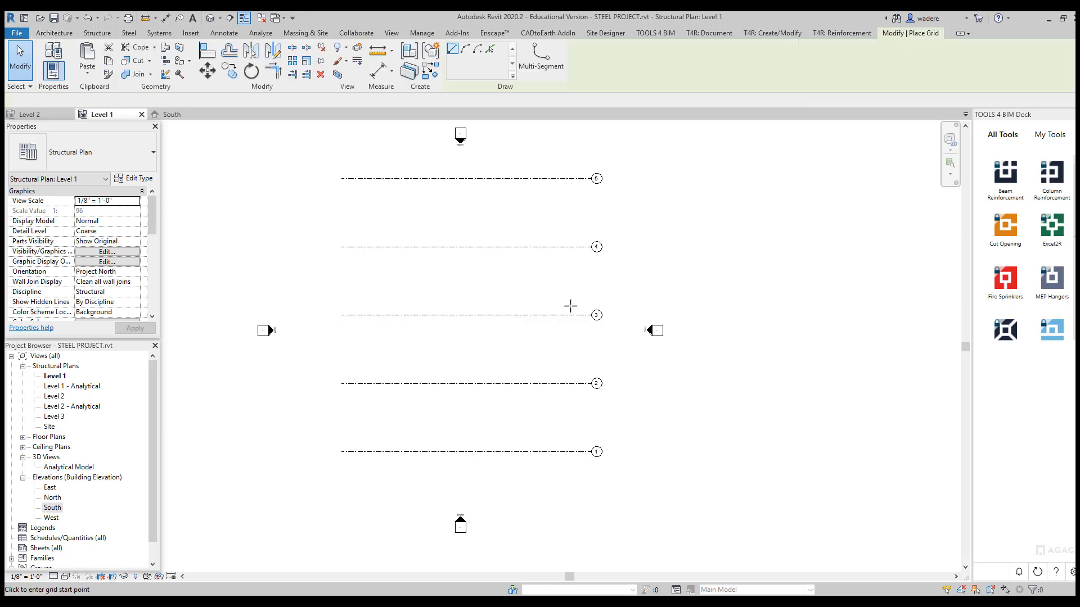
left_click(362, 162)
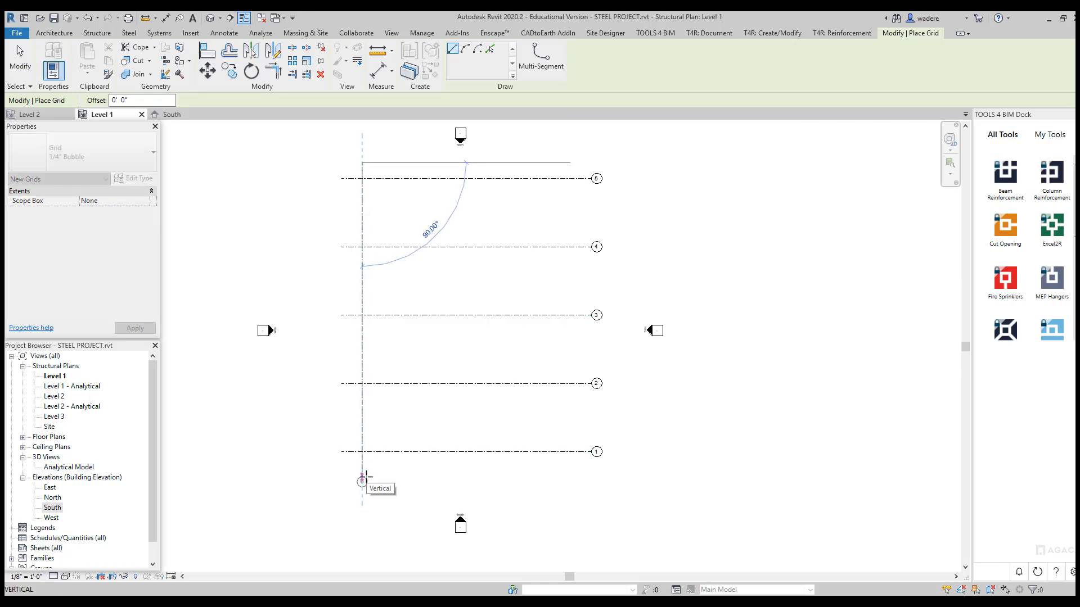
left_click(365, 476)
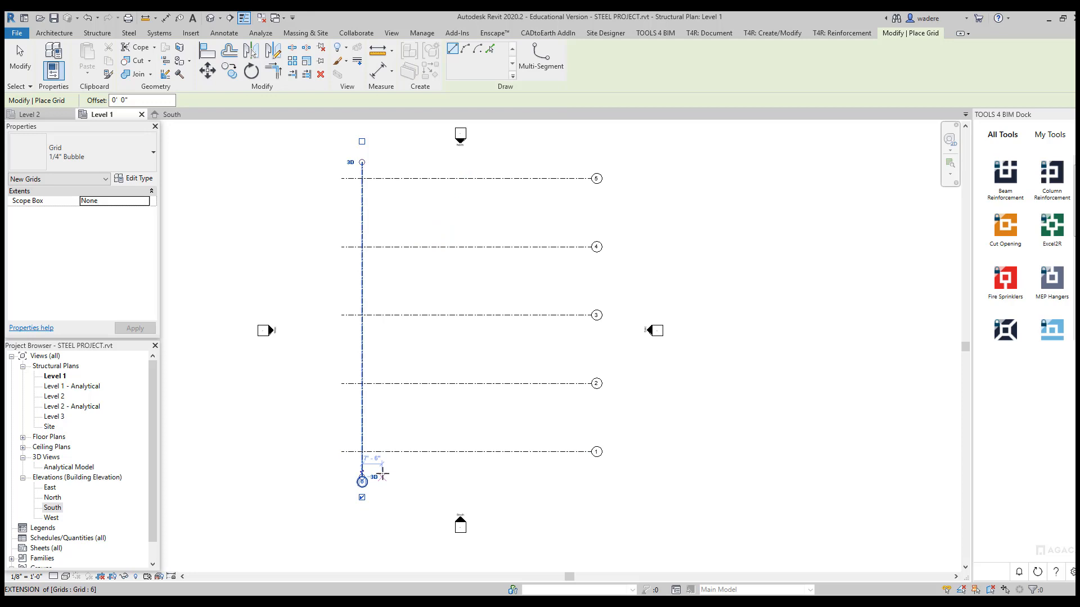
key("Escape")
key("Escape")
Step: Rename the vertical grid line as A
scroll(371, 495, "up", 5)
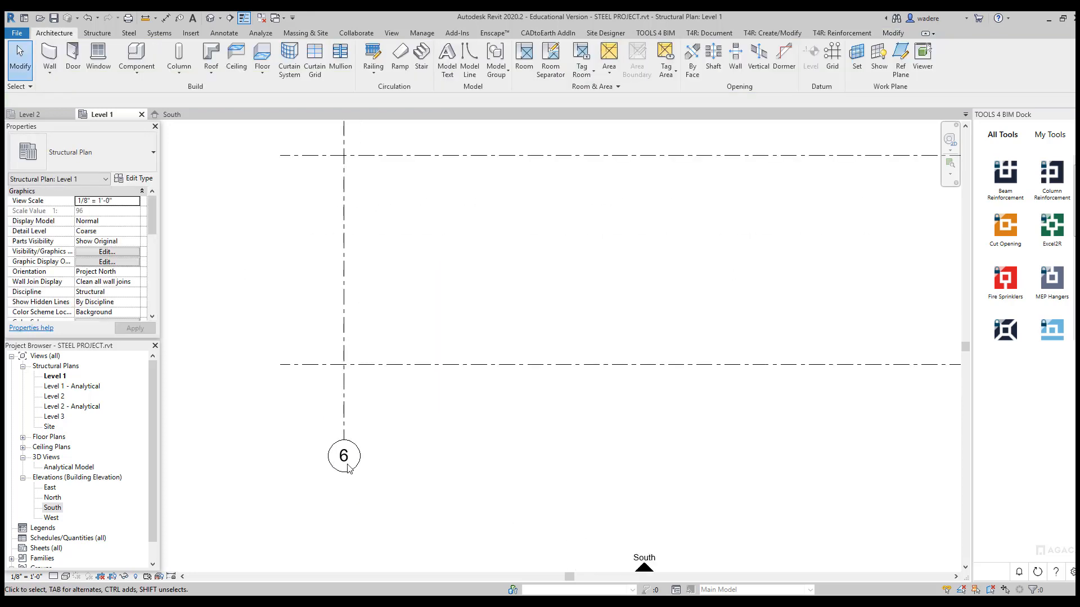
double_click(342, 458)
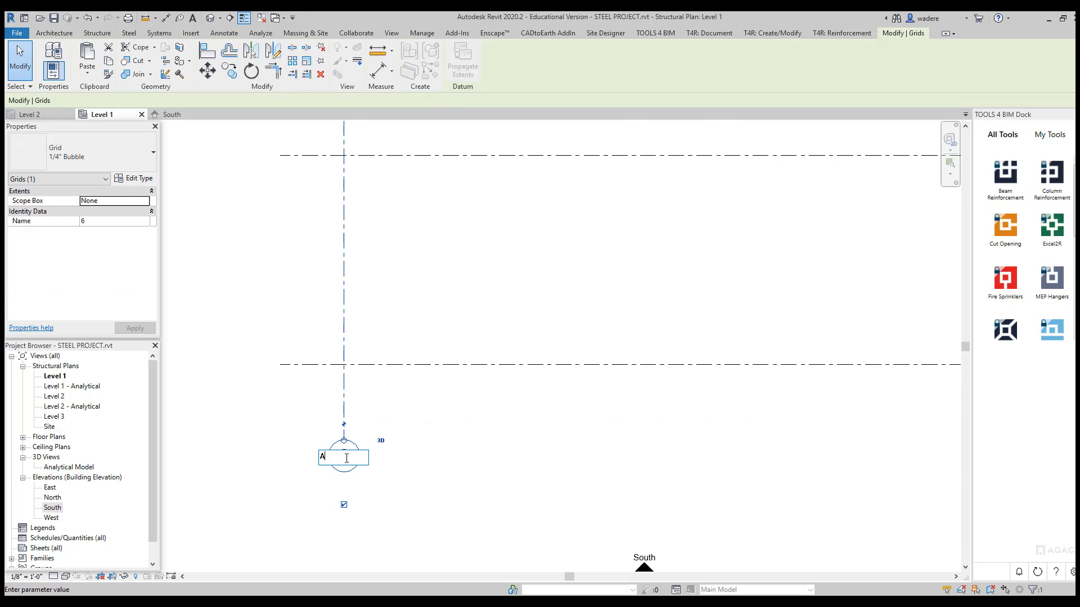
key("Return")
scroll(461, 377, "down", 5)
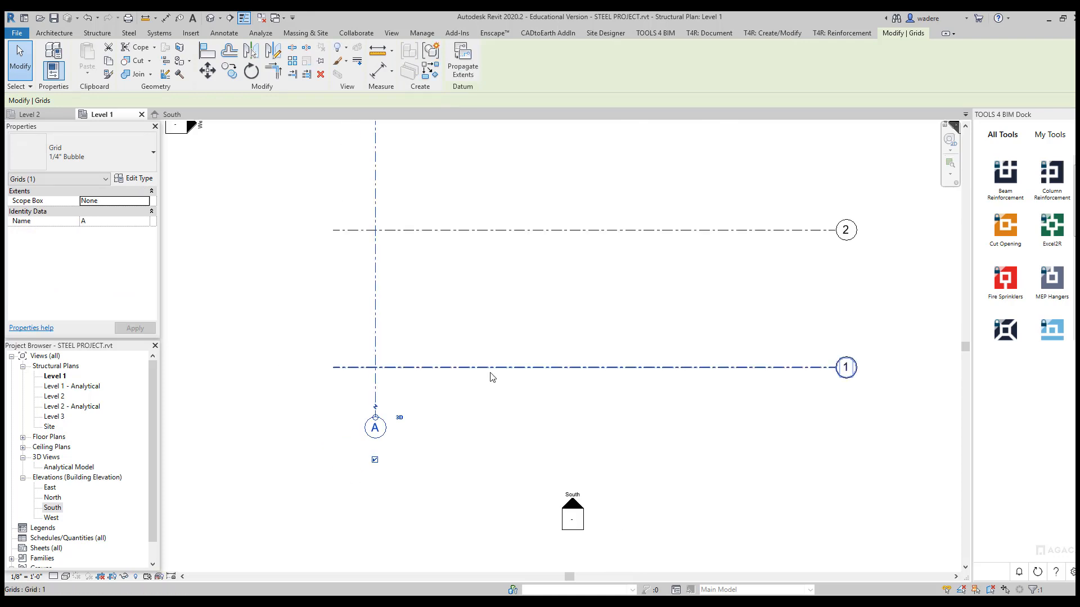
middle_click_drag(516, 370, 443, 388)
key("Escape")
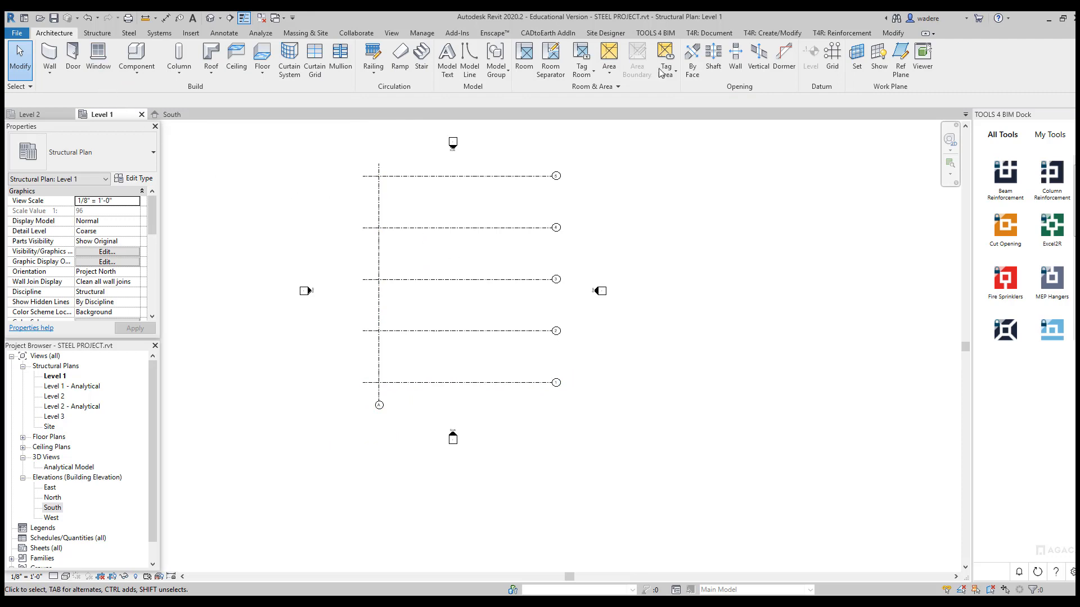
Step: Draw two more vertical grid lines to the right of grid A, aligned with its ends and spaced about 28' apart
left_click(831, 59)
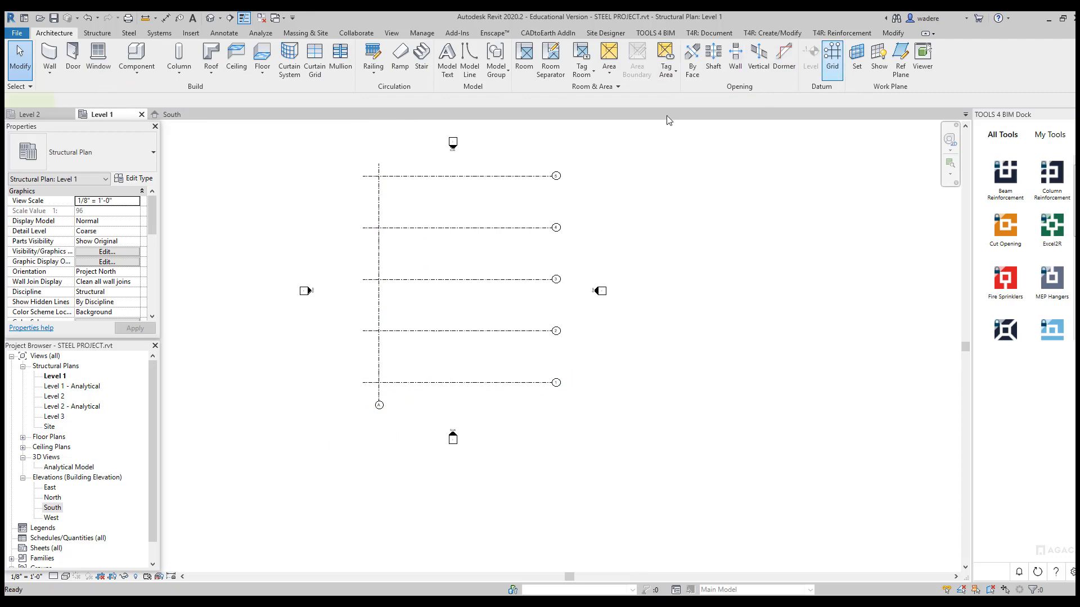
left_click(378, 164)
left_click(434, 164)
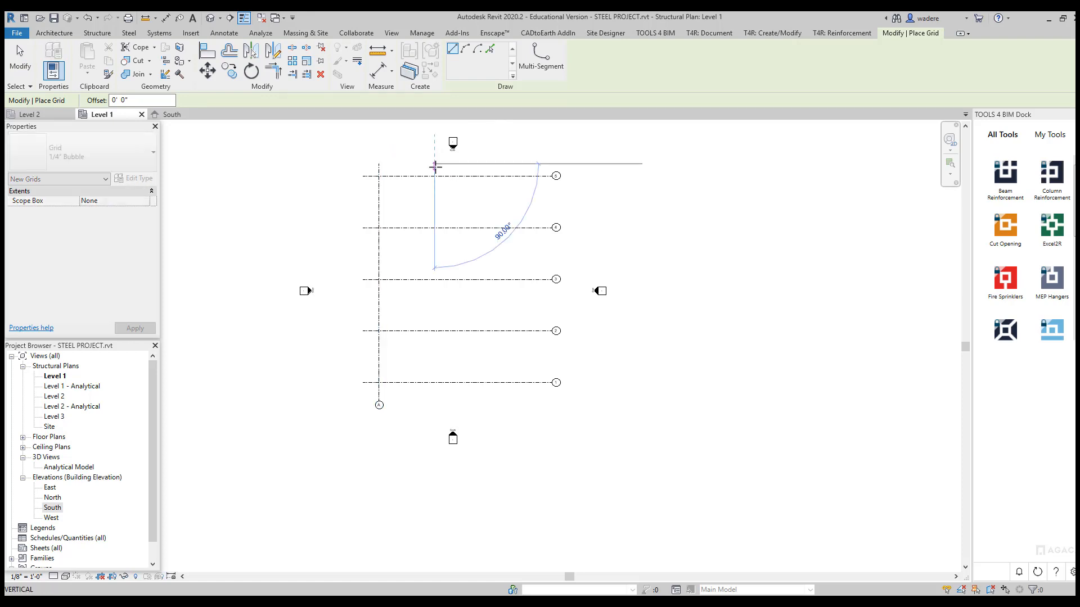
left_click(434, 402)
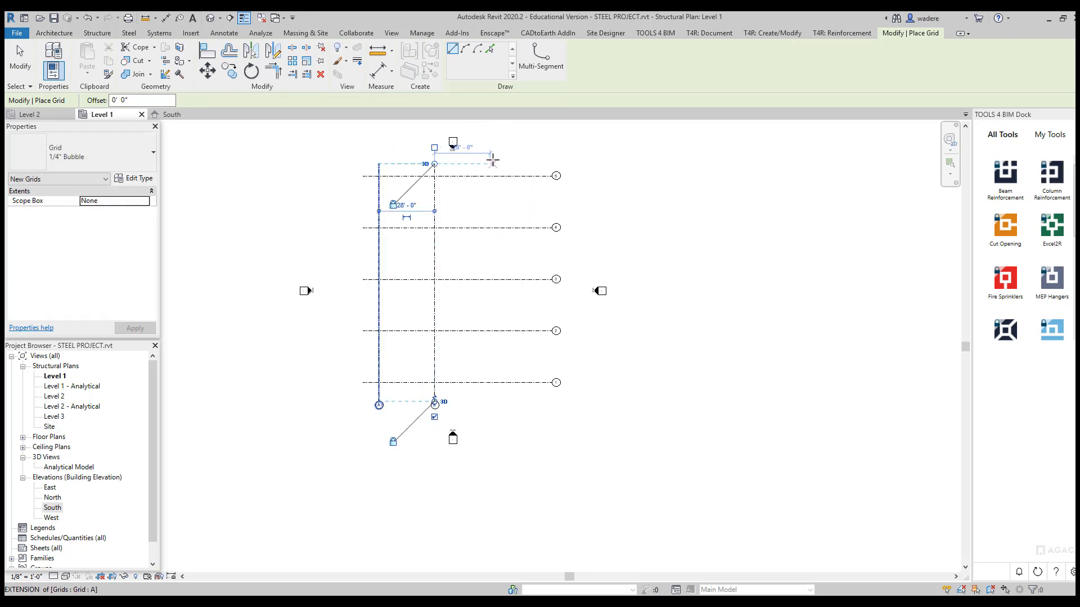
left_click(490, 164)
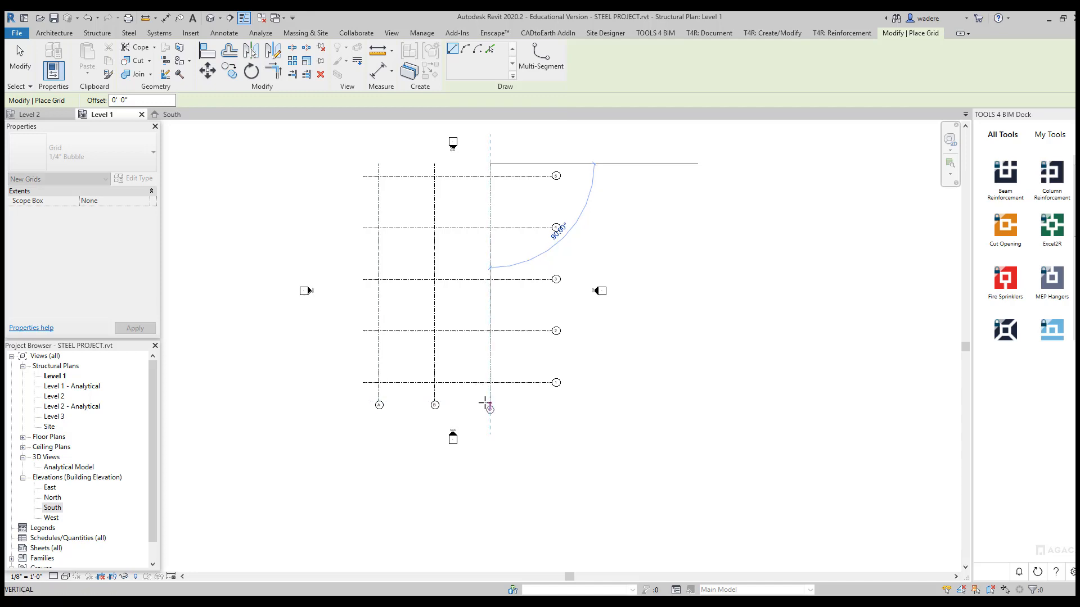
left_click(484, 403)
key("Escape")
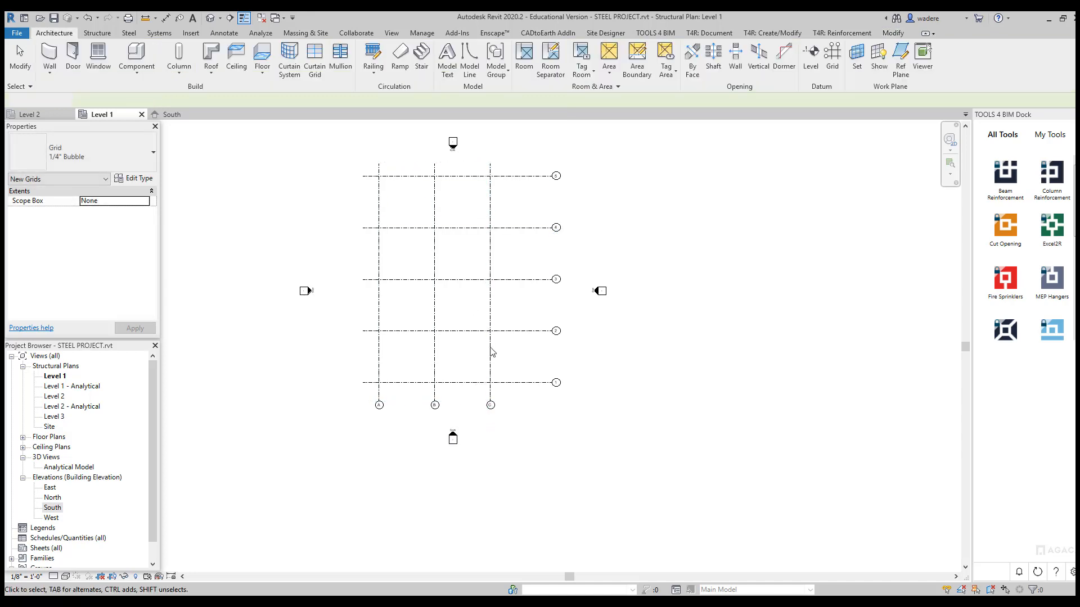
Step: Set the spacing between grids A and B to 26' by moving grid B
scroll(434, 381, "up", 1)
left_click(435, 360)
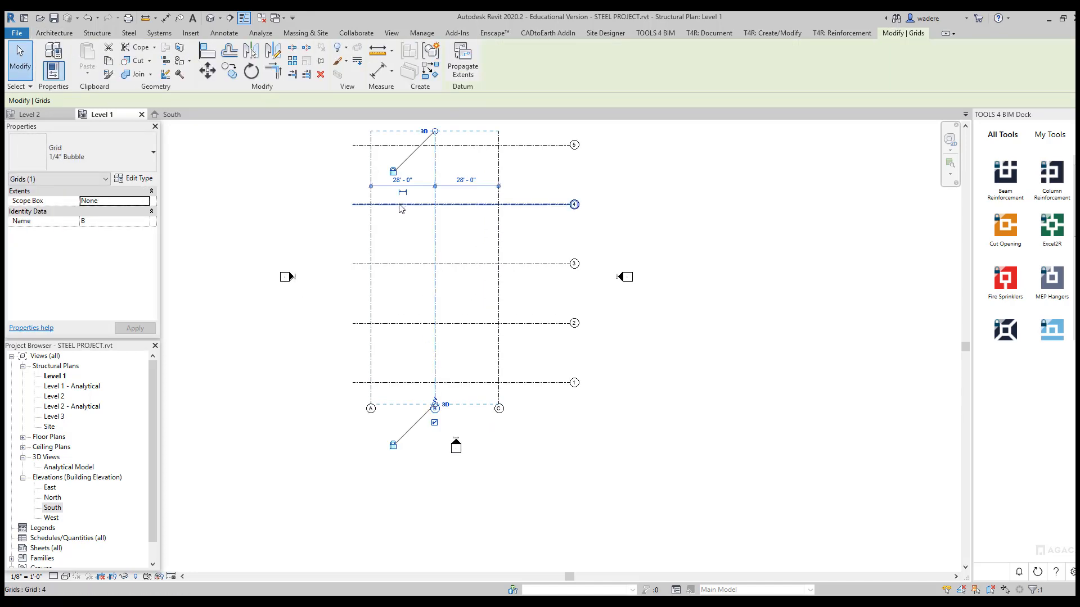
left_click(402, 180)
type("26")
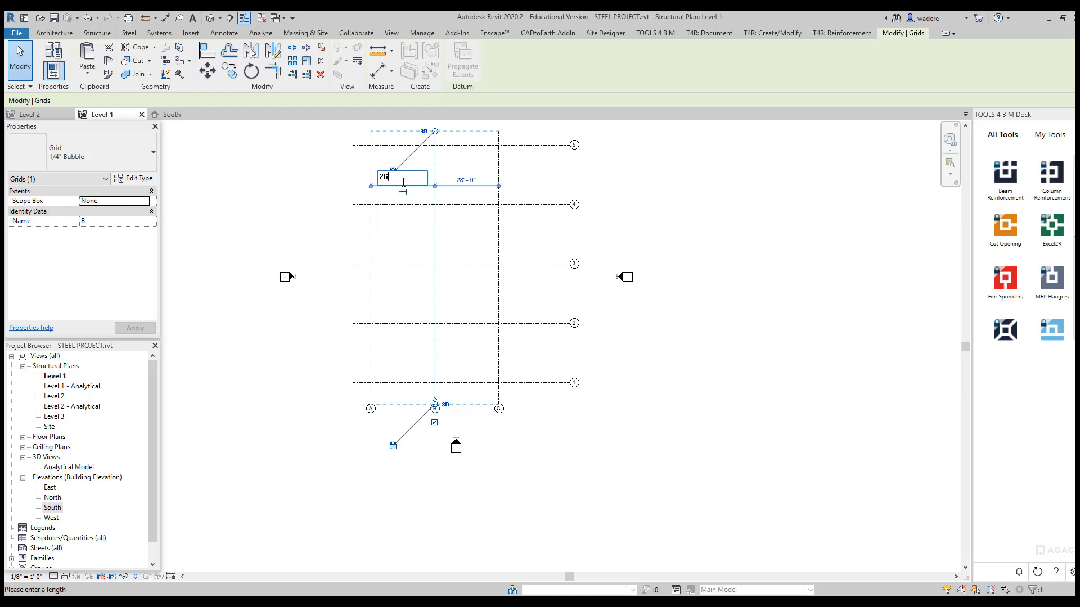
key("Return")
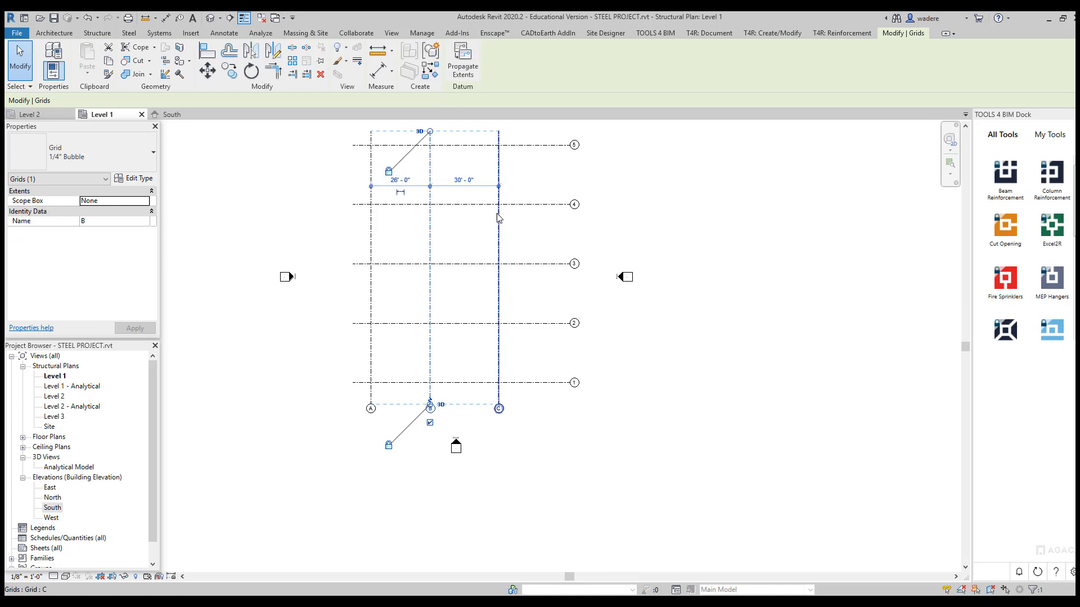
Step: Set the spacing between grids B and C to 26' by moving grid C
left_click(499, 219)
left_click(458, 181)
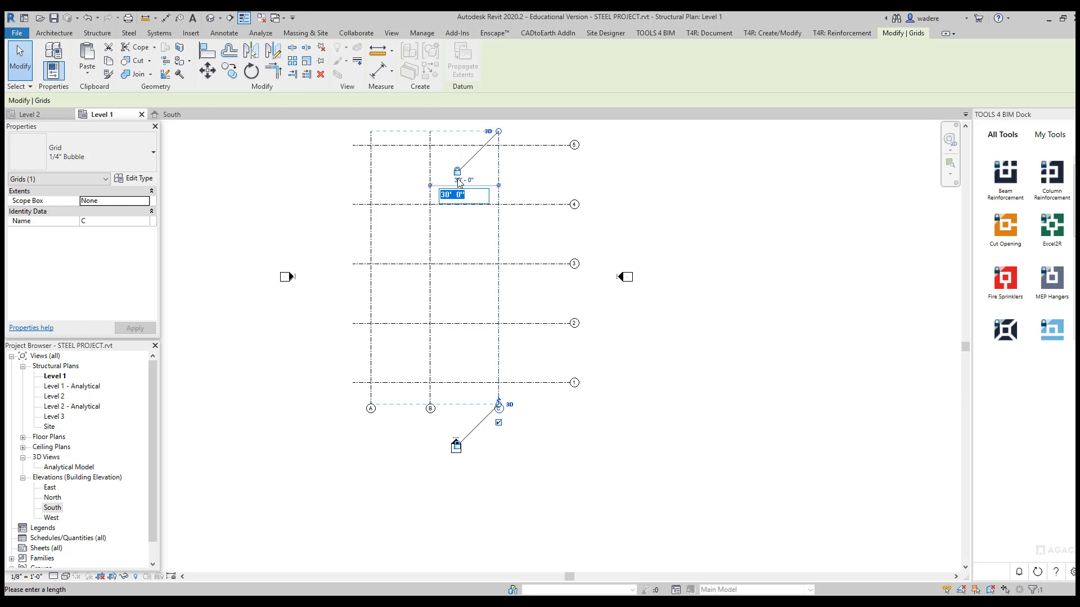
type("26'")
key("Return")
key("Escape")
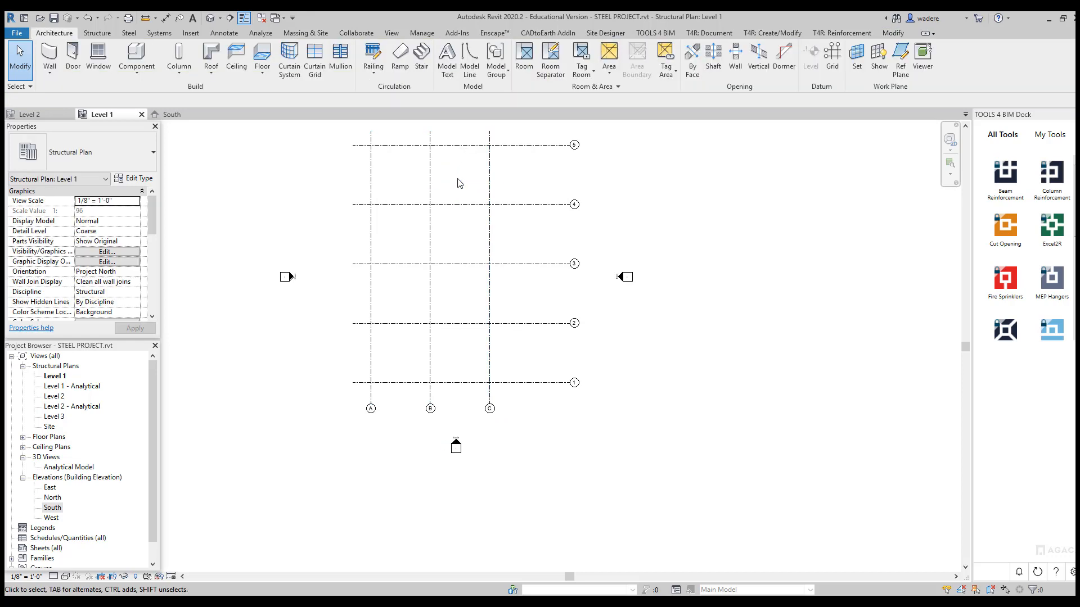
Step: Shorten the horizontal grids together at their bubble ends so the bubbles sit just beyond grid C
left_click(565, 382)
left_click_drag(570, 386, 518, 384)
left_click(581, 388)
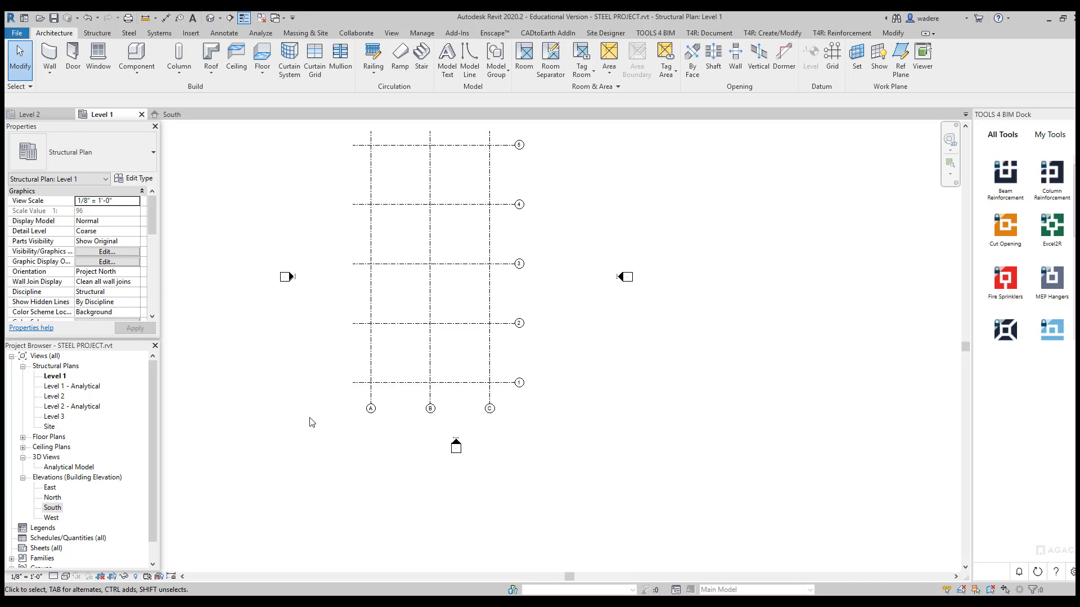
Step: Start placing vertical W10X49 structural columns, measured by height and reaching up to Level 3
middle_click_drag(463, 361, 482, 388)
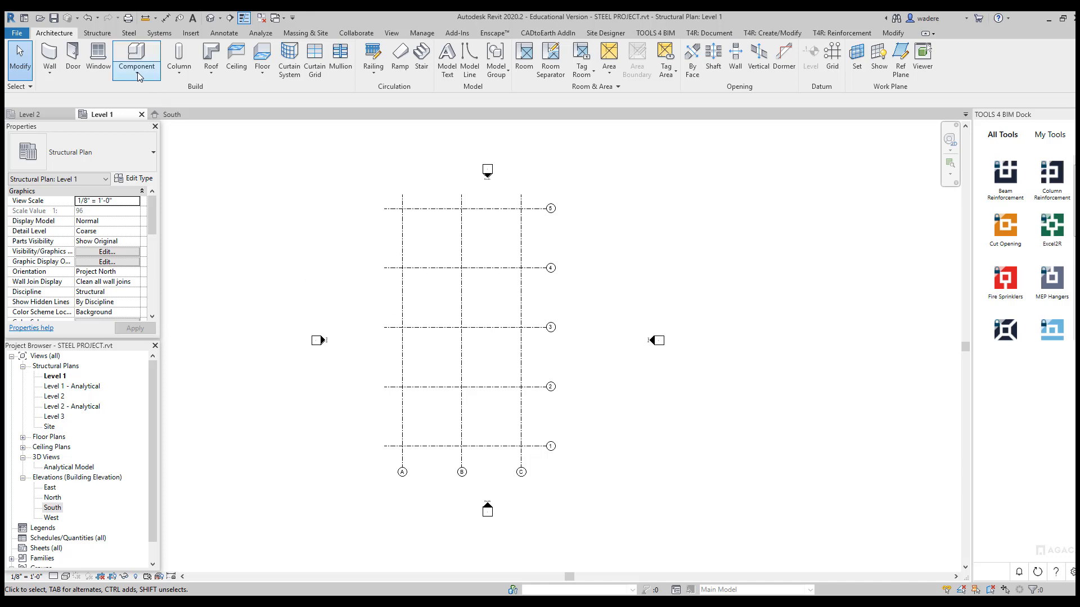
left_click(93, 34)
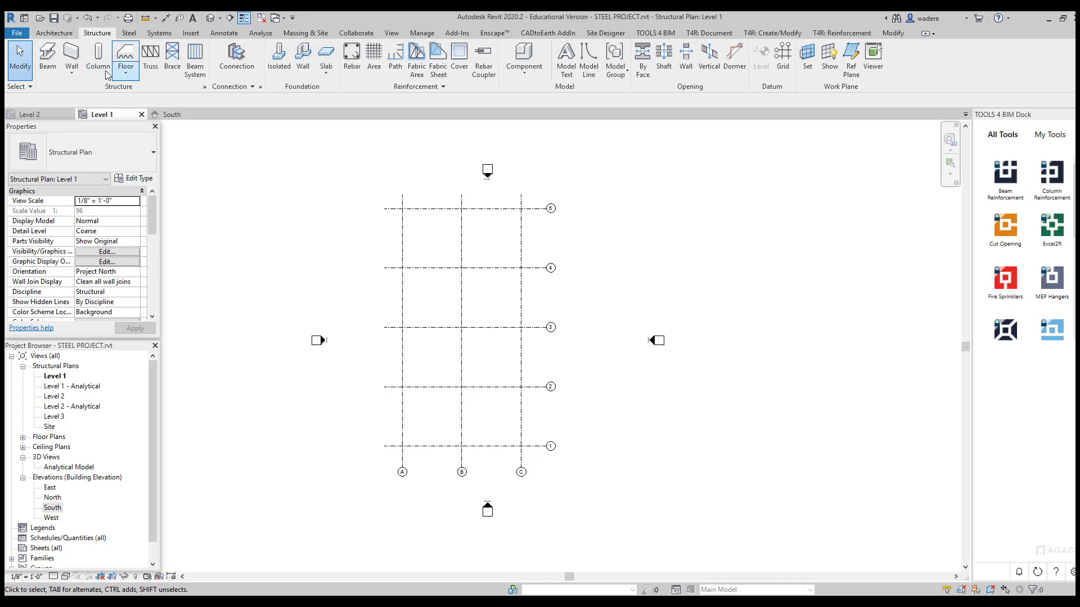
left_click(99, 67)
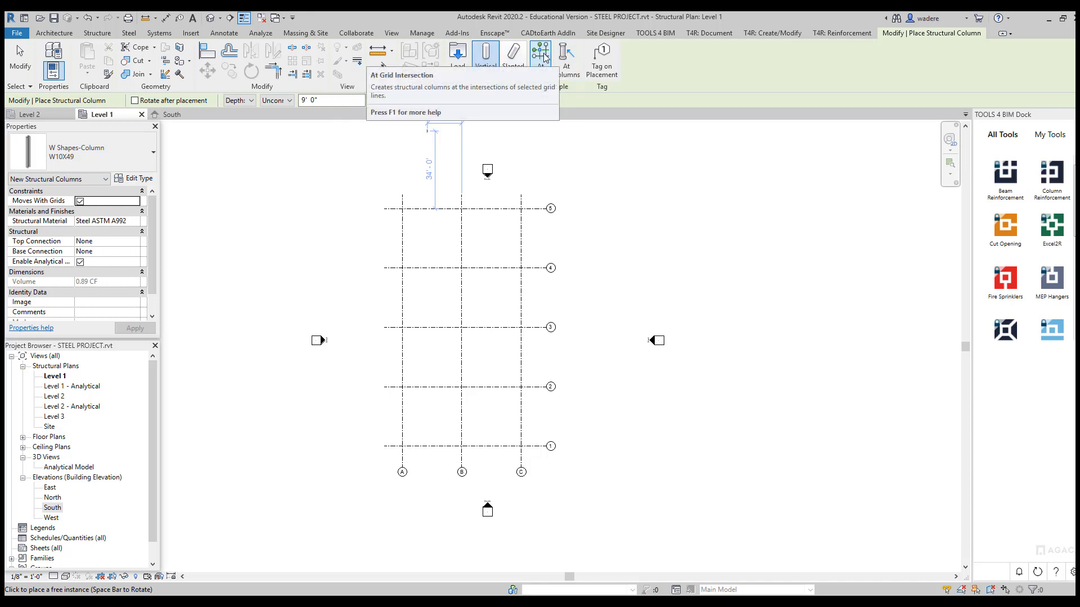
left_click(251, 101)
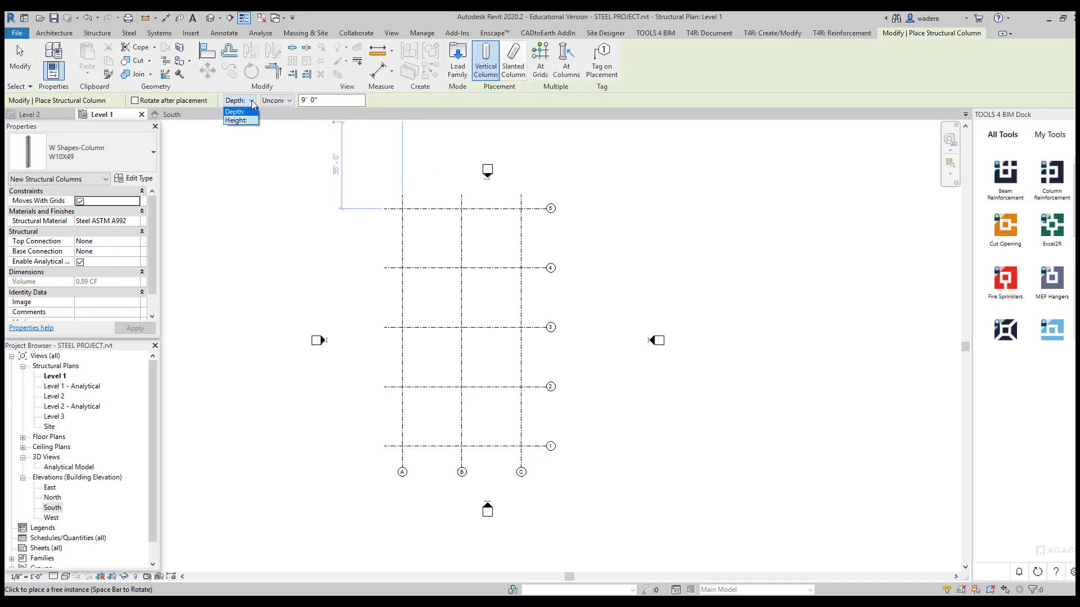
left_click(241, 121)
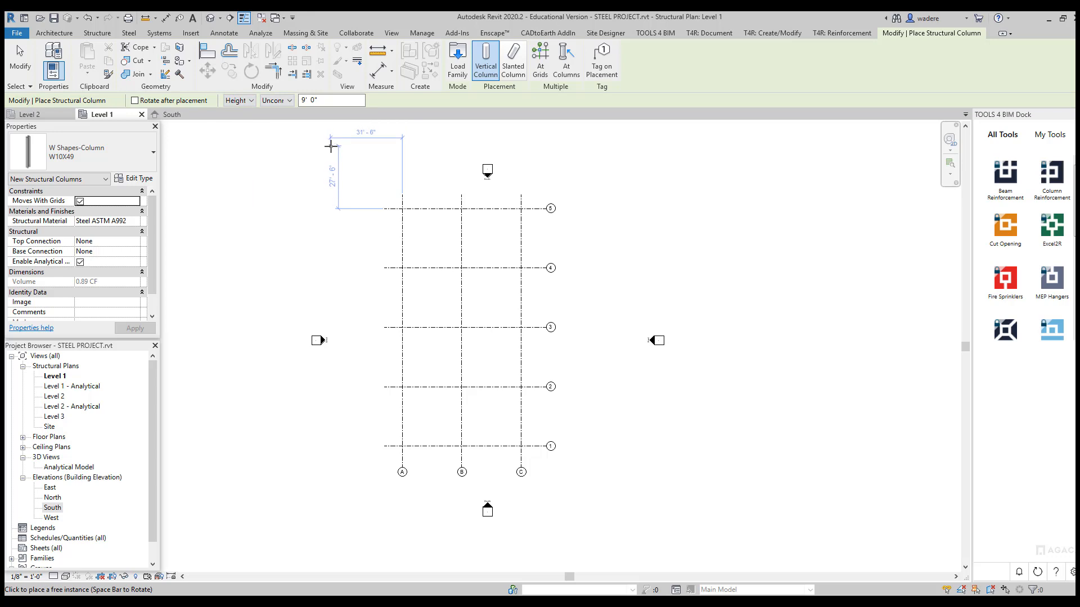
left_click(278, 100)
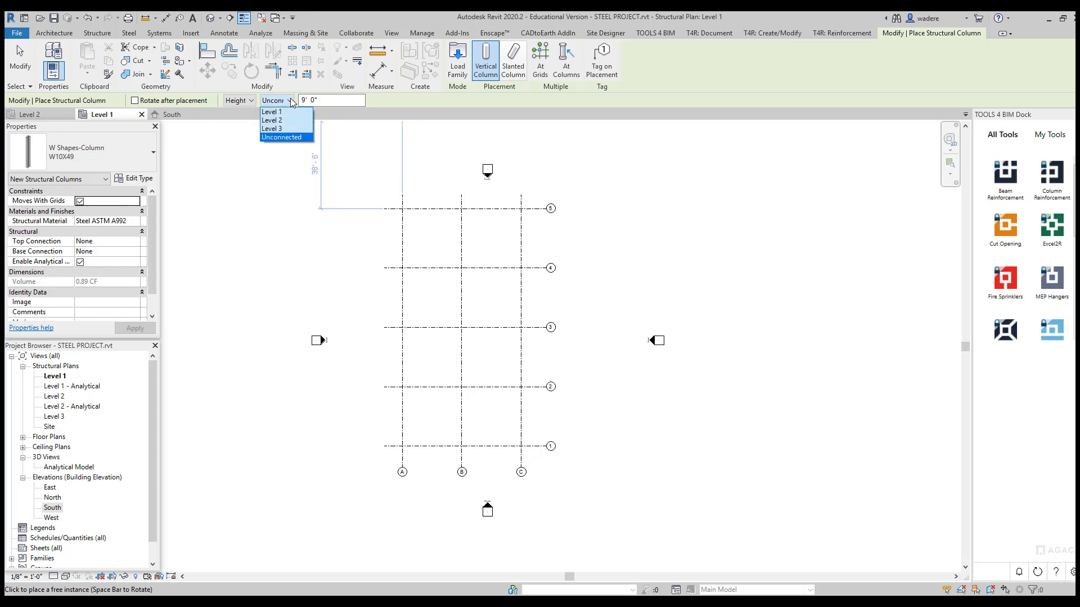
left_click(278, 129)
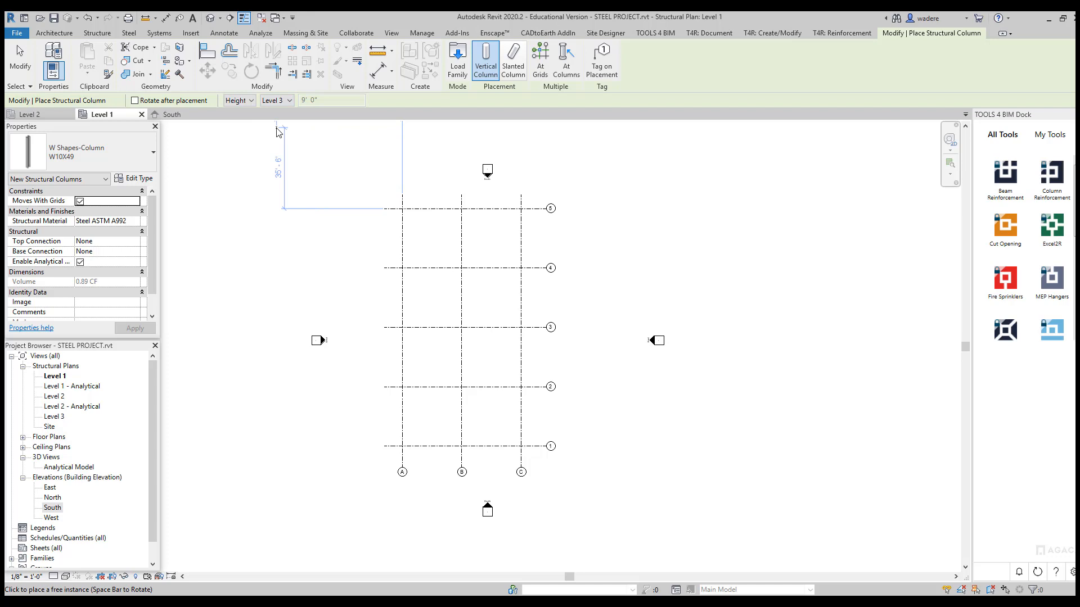
Step: Place W10X49 columns at the intersections of grids 1–5 with grids A and C, leaving out grid B
left_click(541, 56)
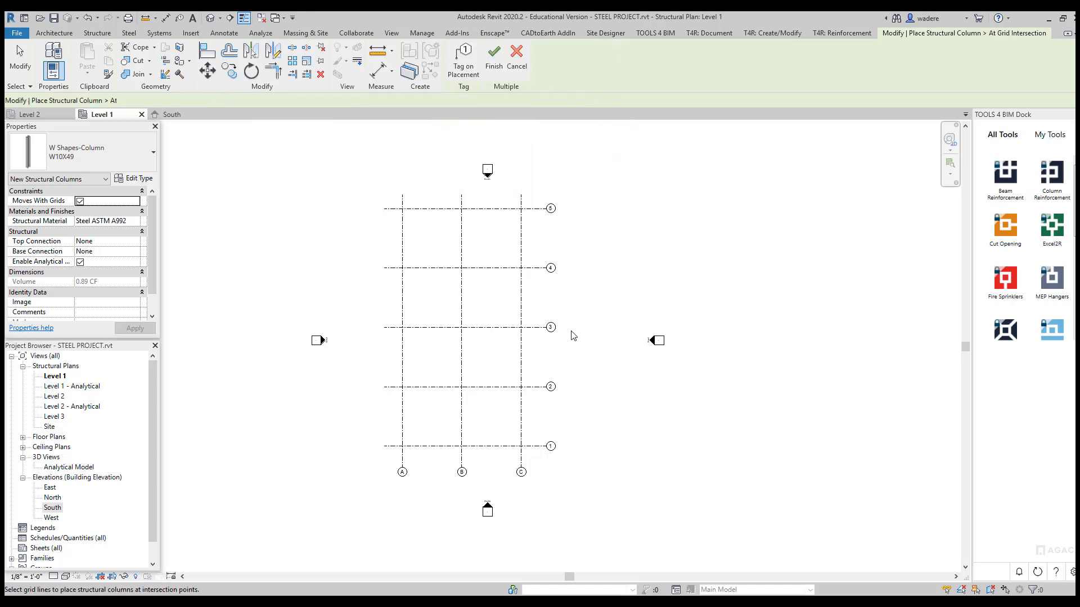
left_click_drag(542, 460, 531, 204)
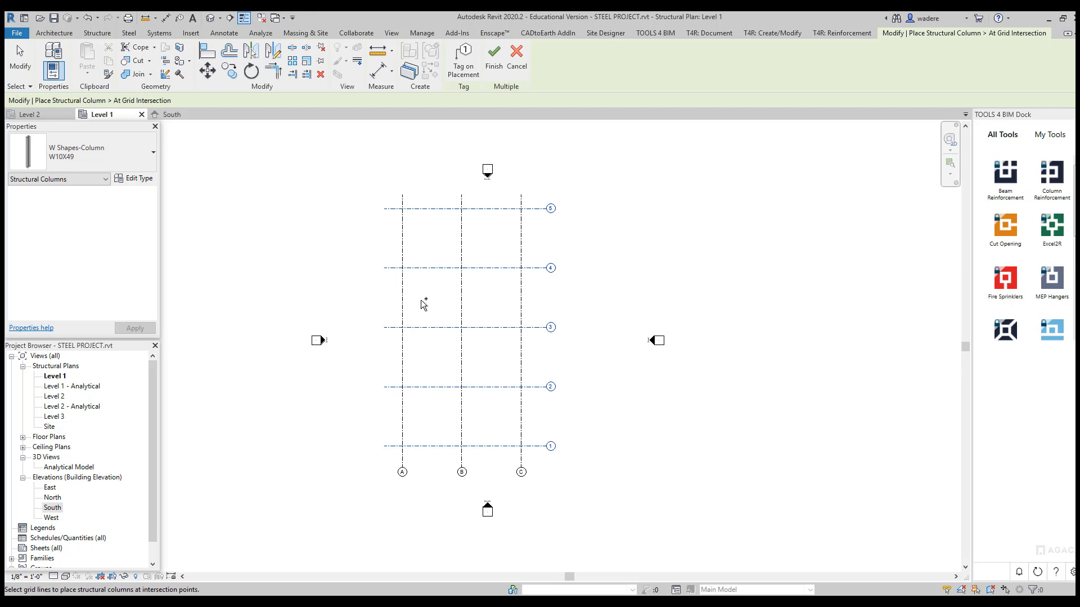
left_click(402, 296, "ctrl")
left_click(518, 297, "ctrl")
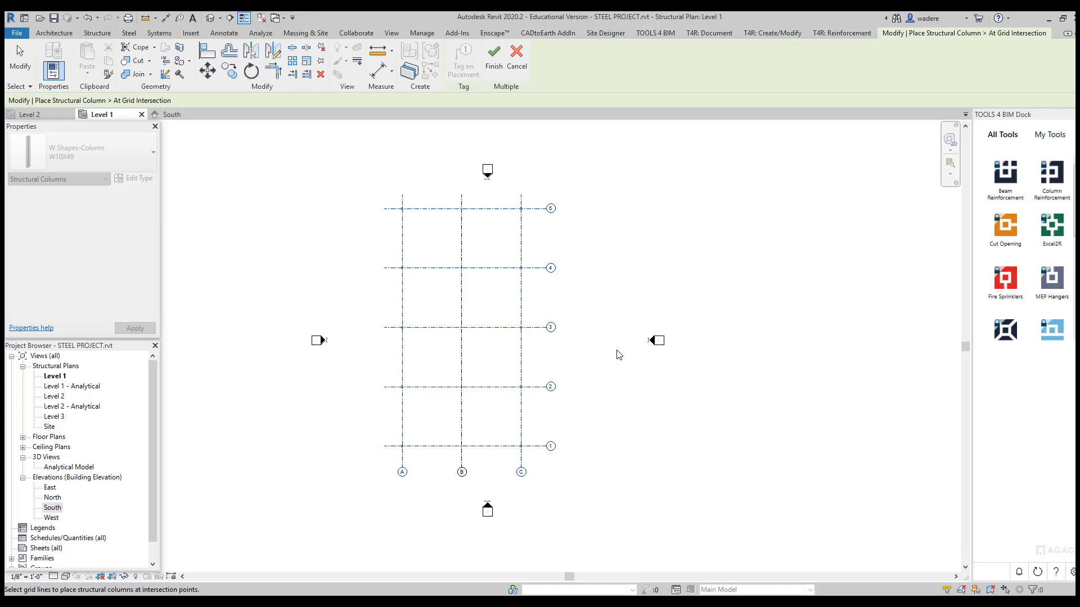
left_click(493, 56)
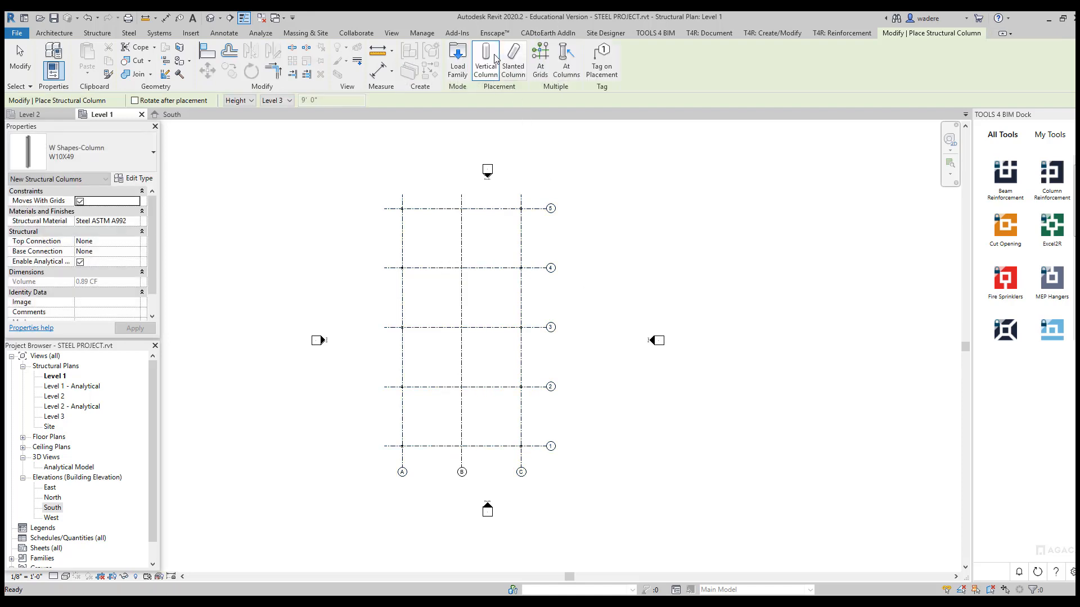
Step: Set the detail level of the Level 1 structural plan to Fine
scroll(405, 217, "up", 5)
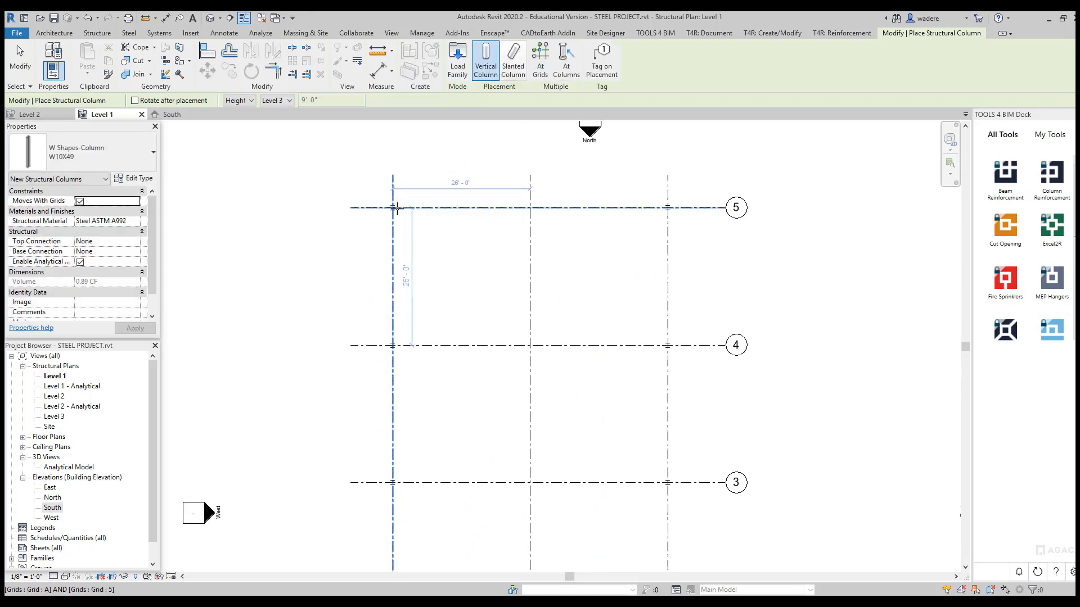
scroll(403, 223, "down", 2)
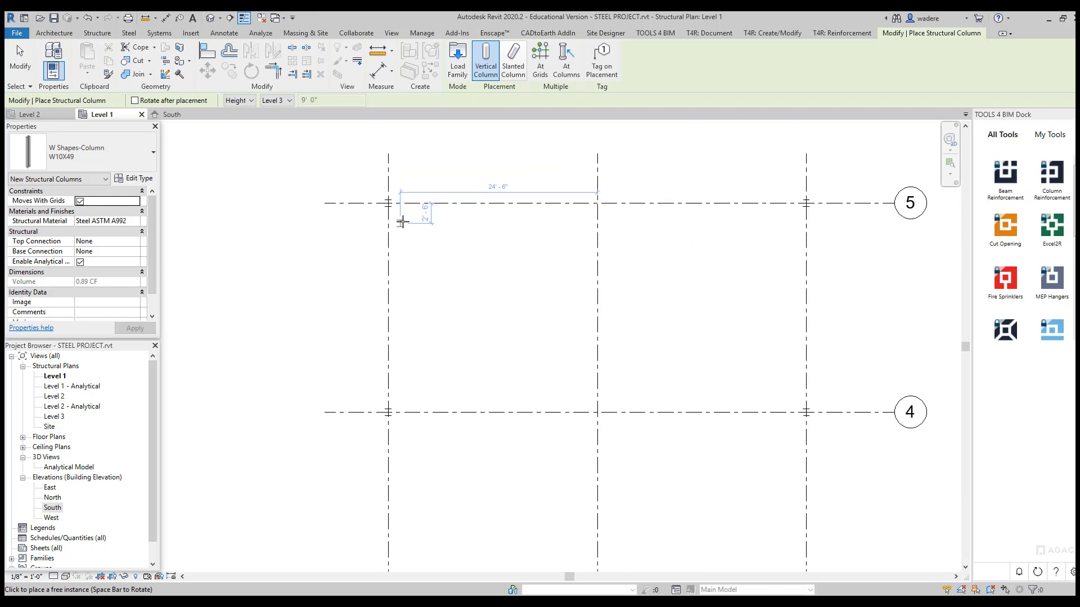
scroll(523, 260, "down", 4)
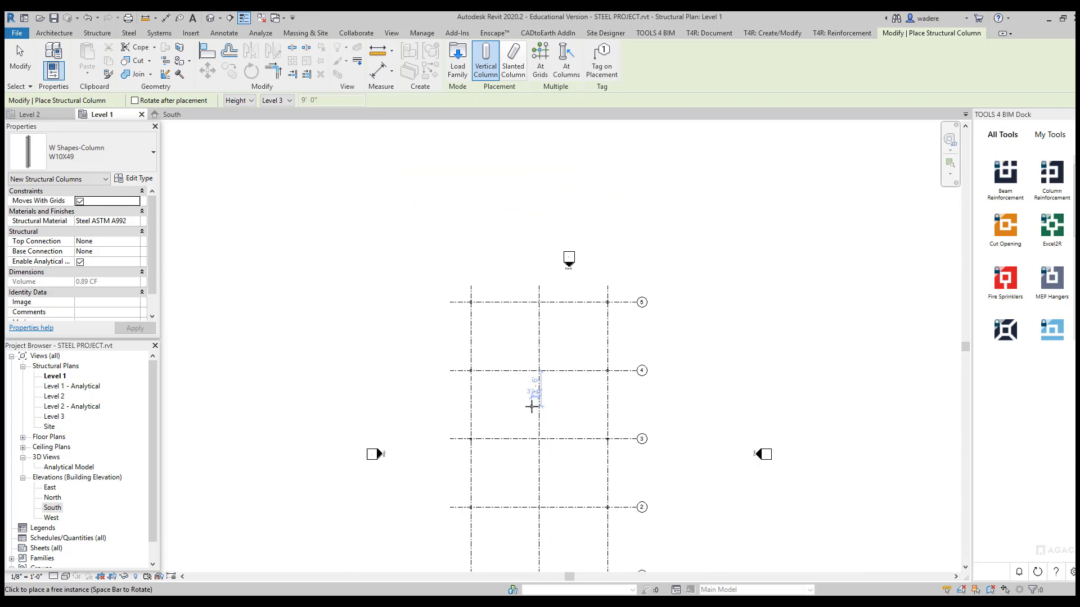
middle_click_drag(517, 342, 427, 304)
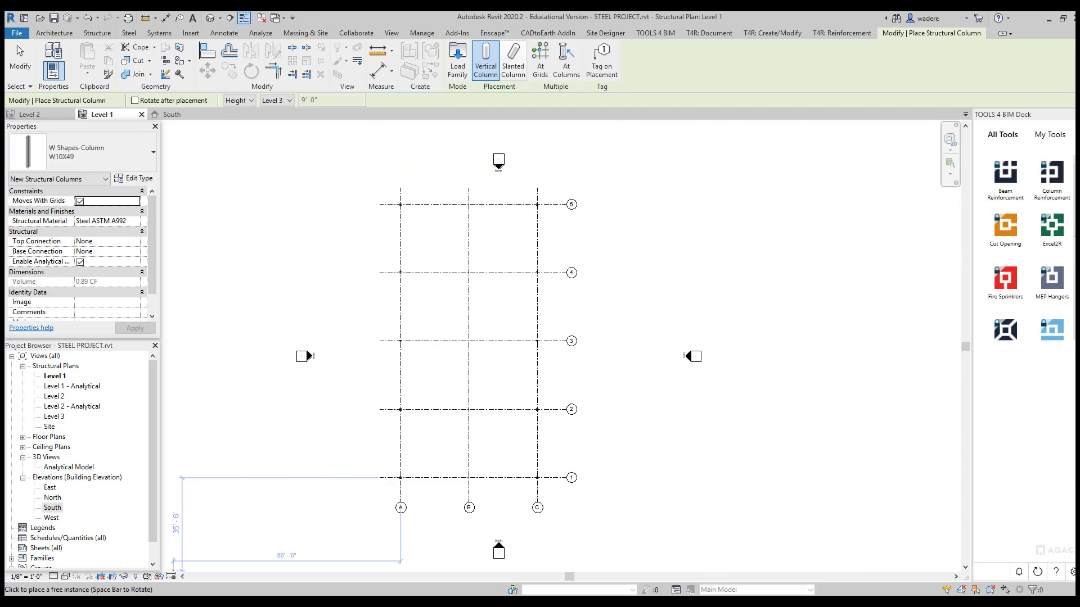
left_click(55, 577)
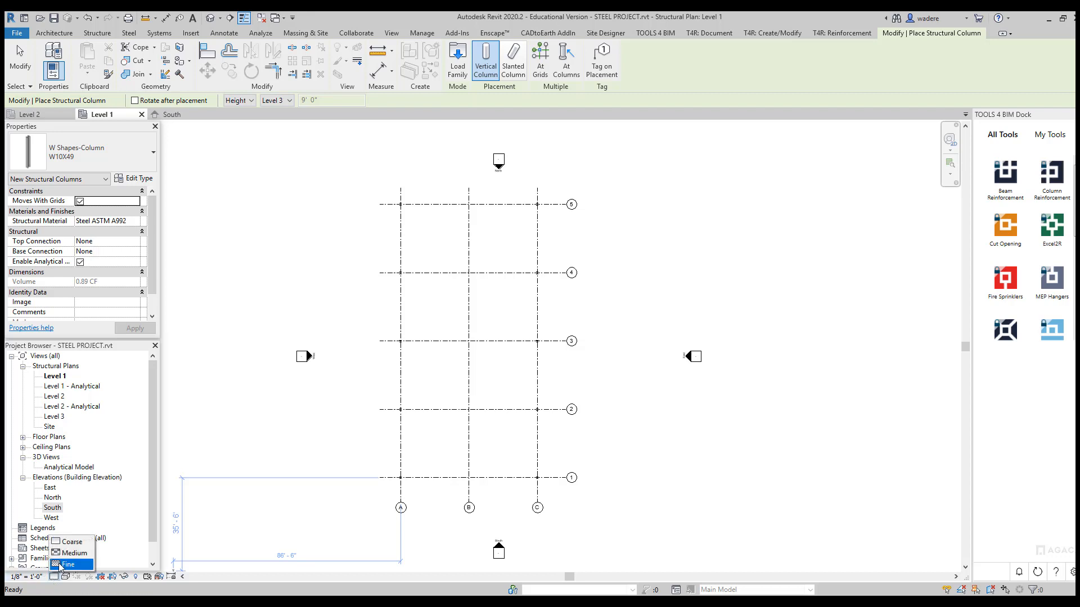
left_click(58, 564)
scroll(405, 203, "up", 5)
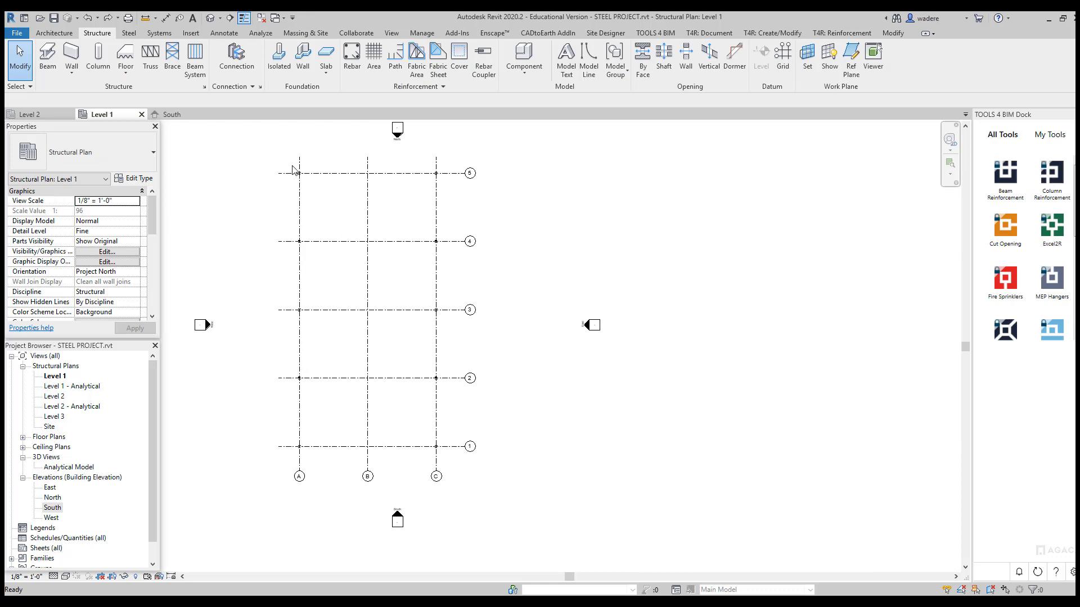
Step: Select all placed columns and examine them up close at grids 1 and 2, then clear the selection
left_click_drag(292, 166, 449, 465)
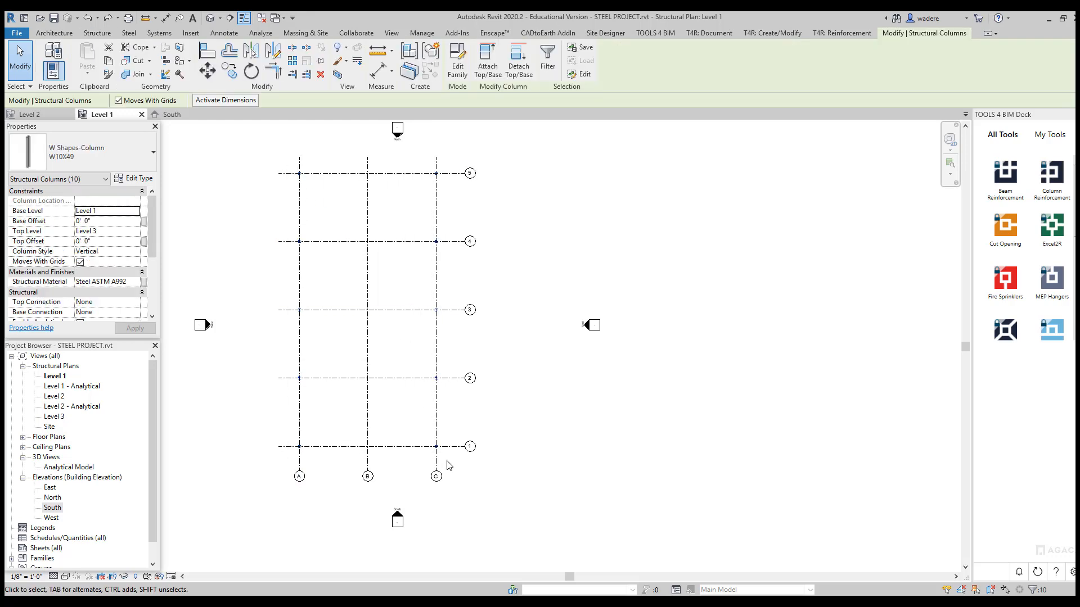
scroll(294, 453, "up", 3)
scroll(293, 451, "up", 2)
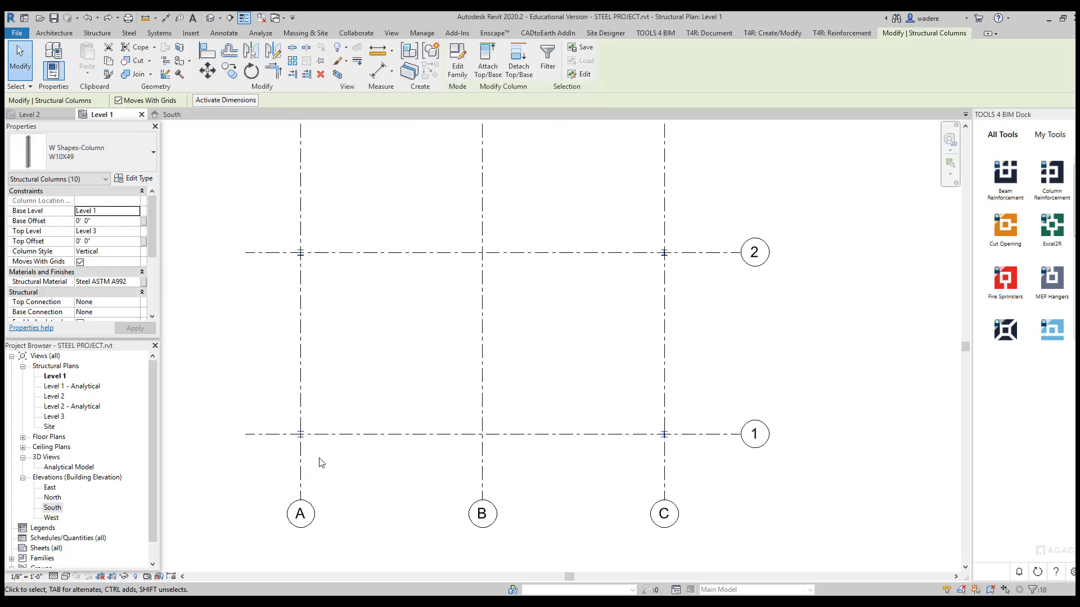
left_click(354, 470)
scroll(360, 464, "down", 5)
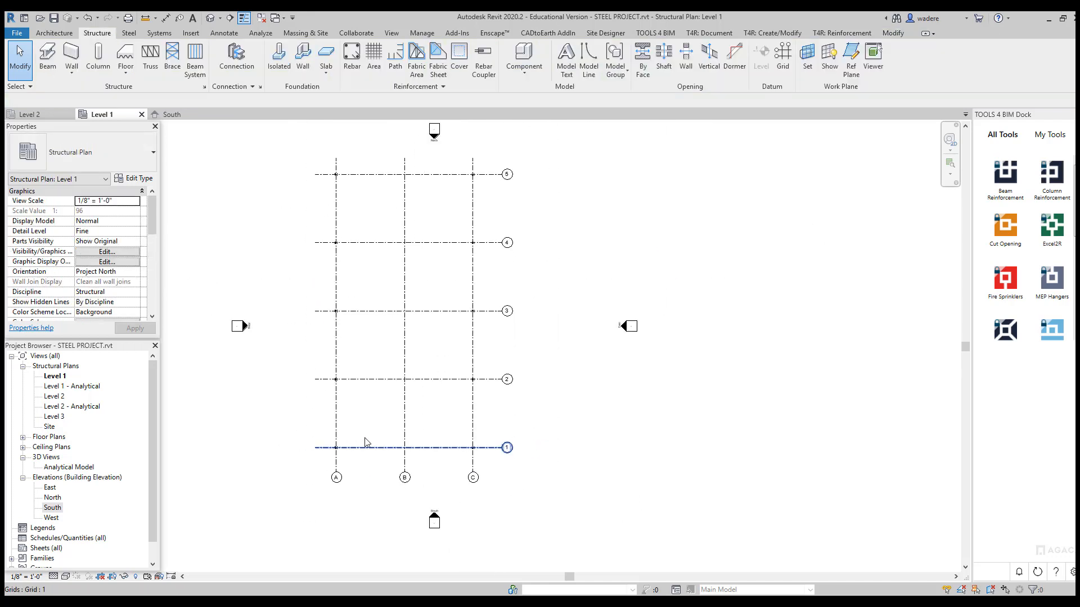
middle_click_drag(366, 442, 378, 458)
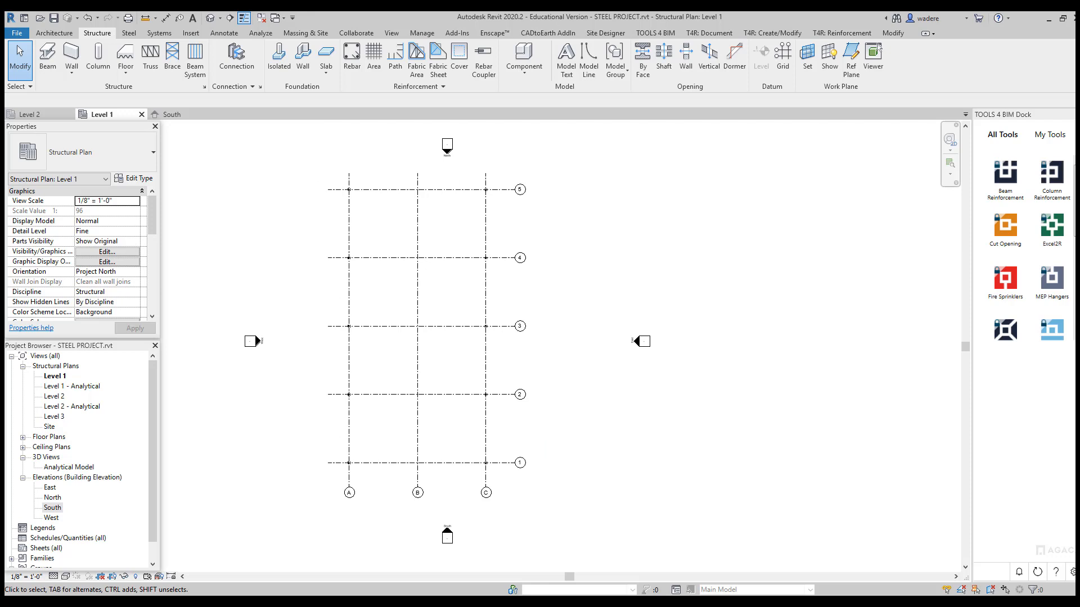
Step: Create the default 3D view and examine the columns between the levels in it
left_click(392, 33)
left_click(357, 73)
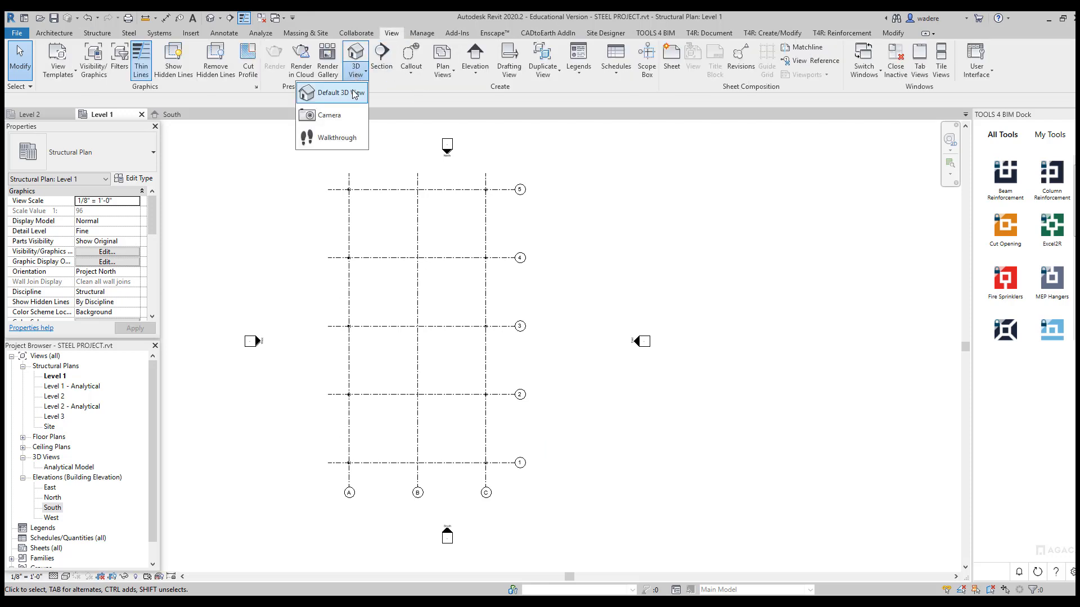
left_click(352, 89)
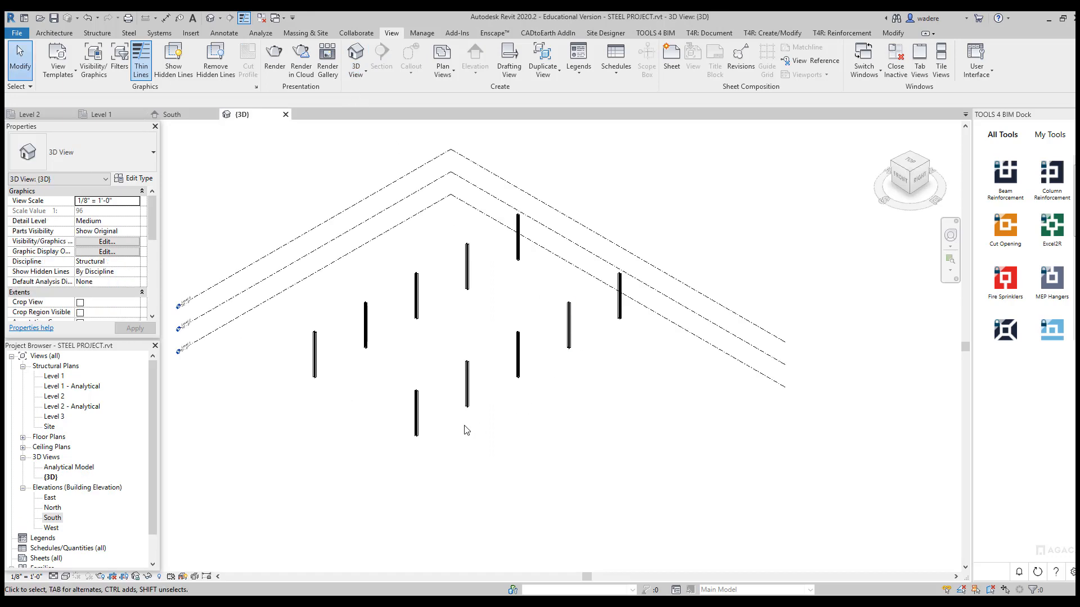
scroll(465, 431, "up", 5)
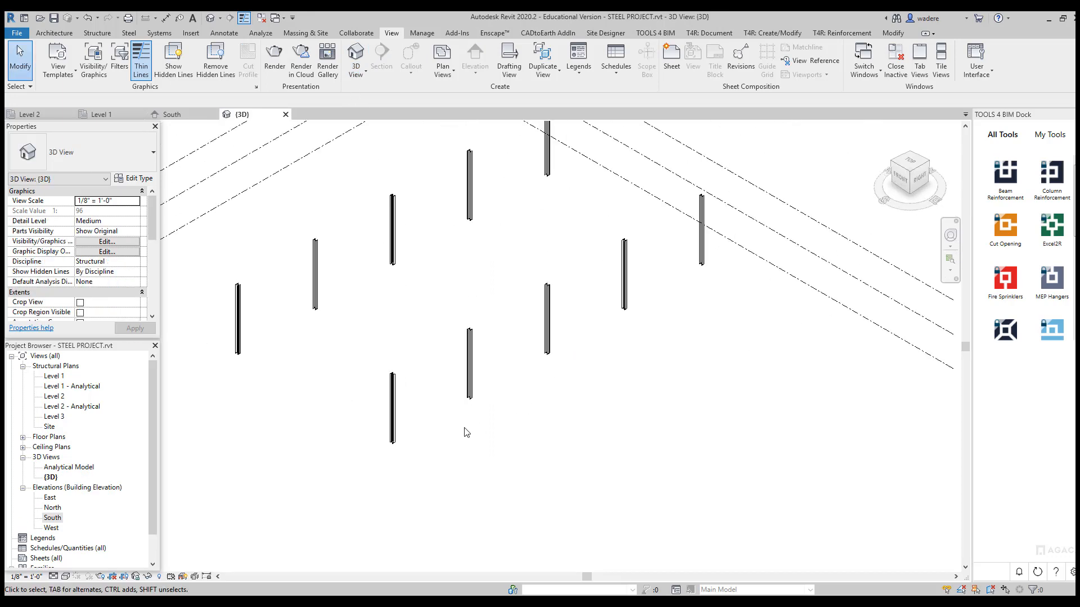
scroll(465, 431, "down", 5)
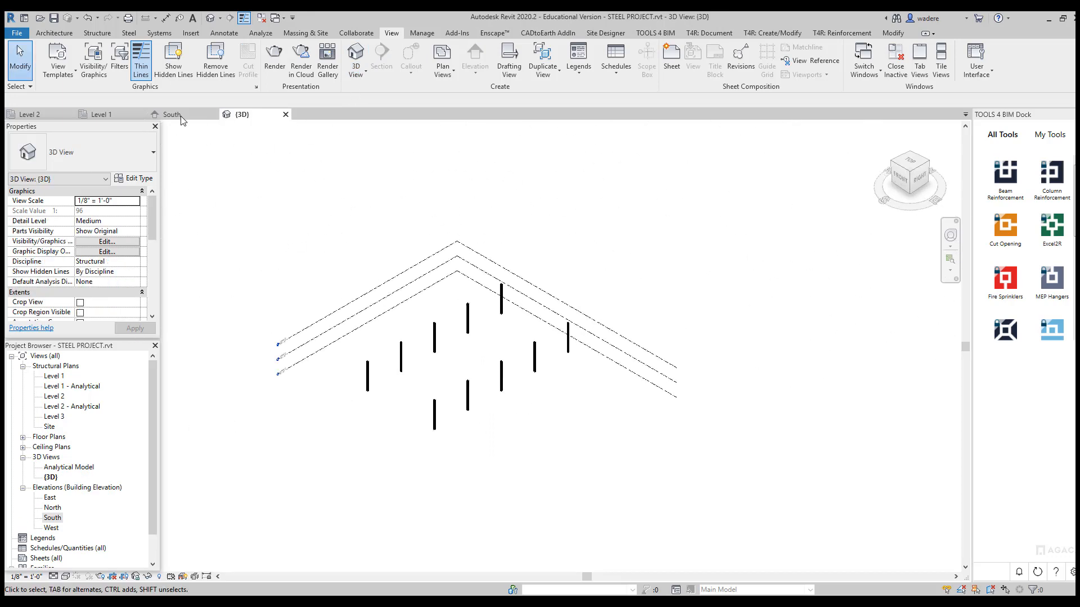
Step: Return to the Level 1 plan and compare the column at grids A and 5 with thin lines off and on
left_click(113, 115)
scroll(324, 160, "up", 5)
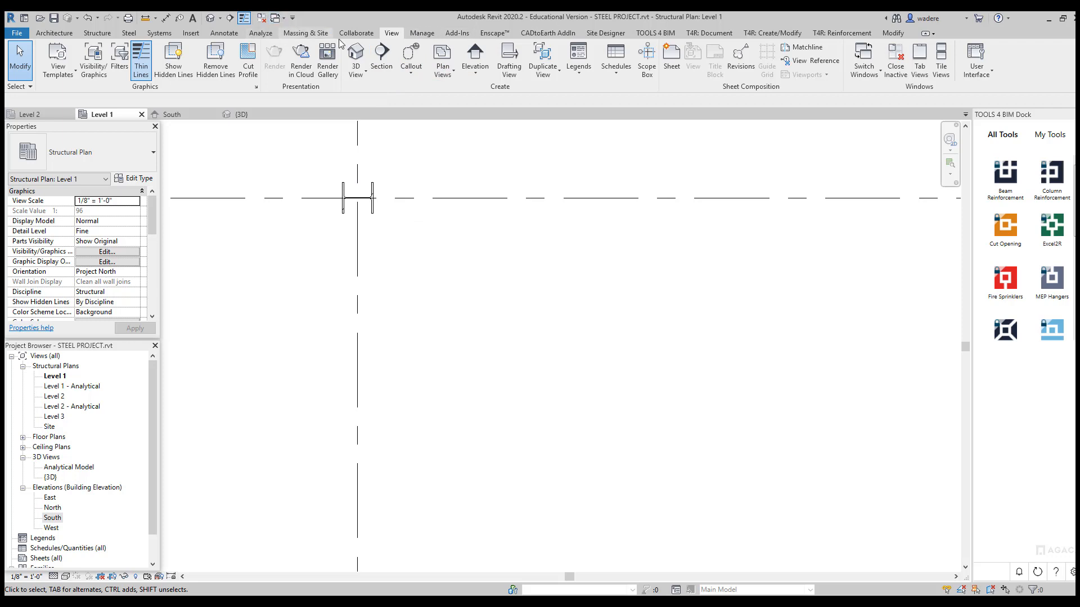
left_click(141, 62)
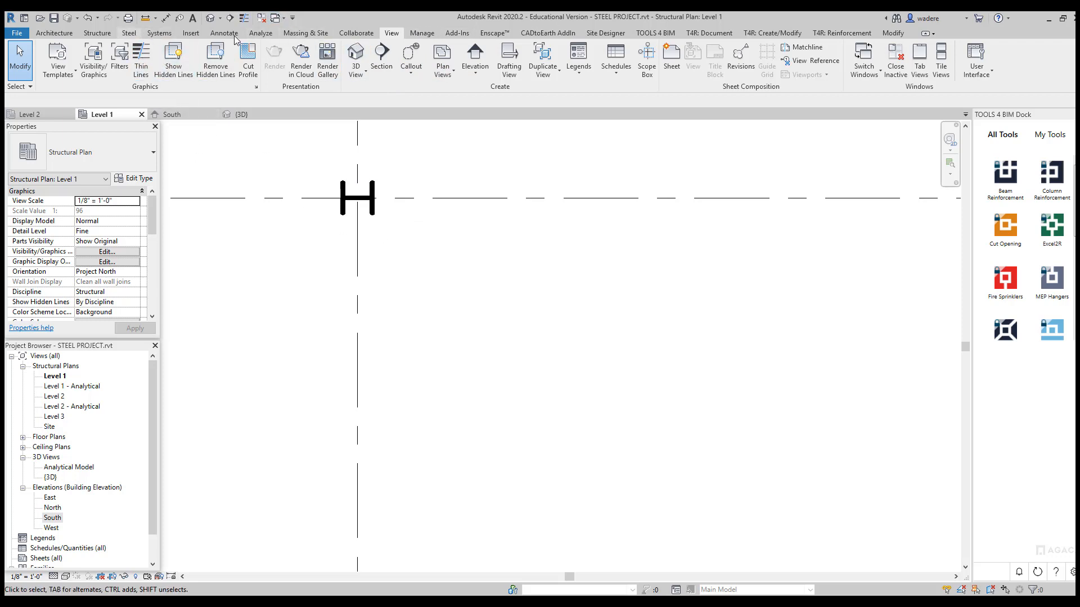
left_click(143, 54)
scroll(355, 185, "up", 5)
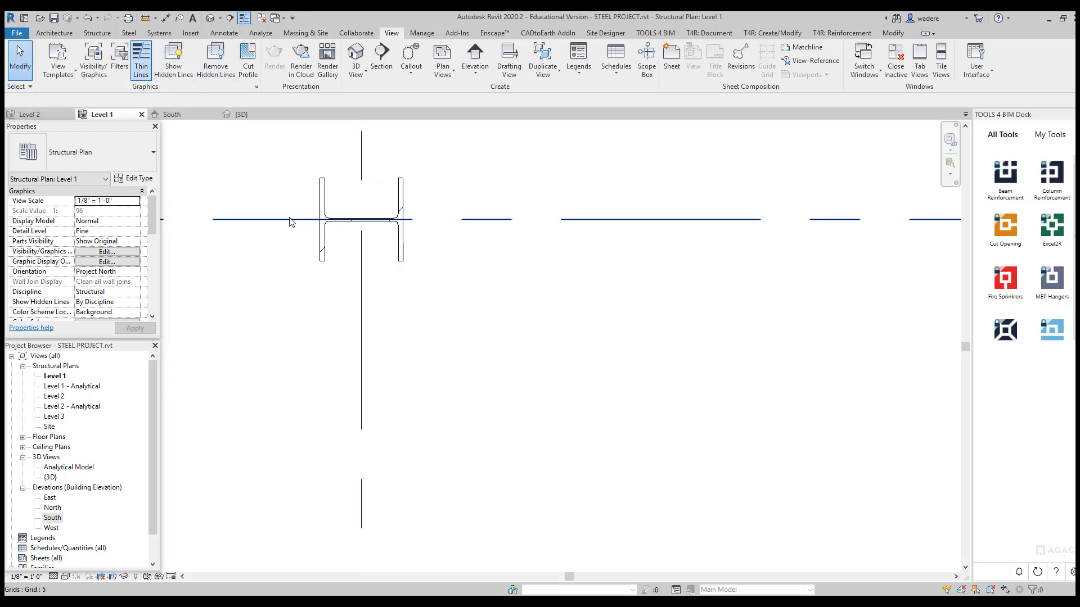
left_click(142, 56)
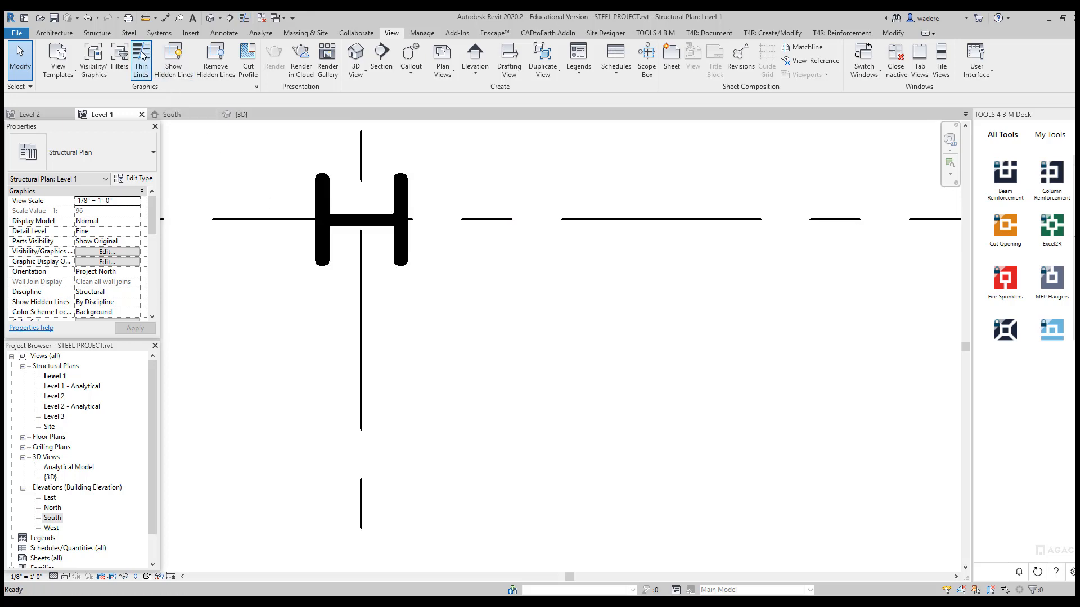
left_click(142, 56)
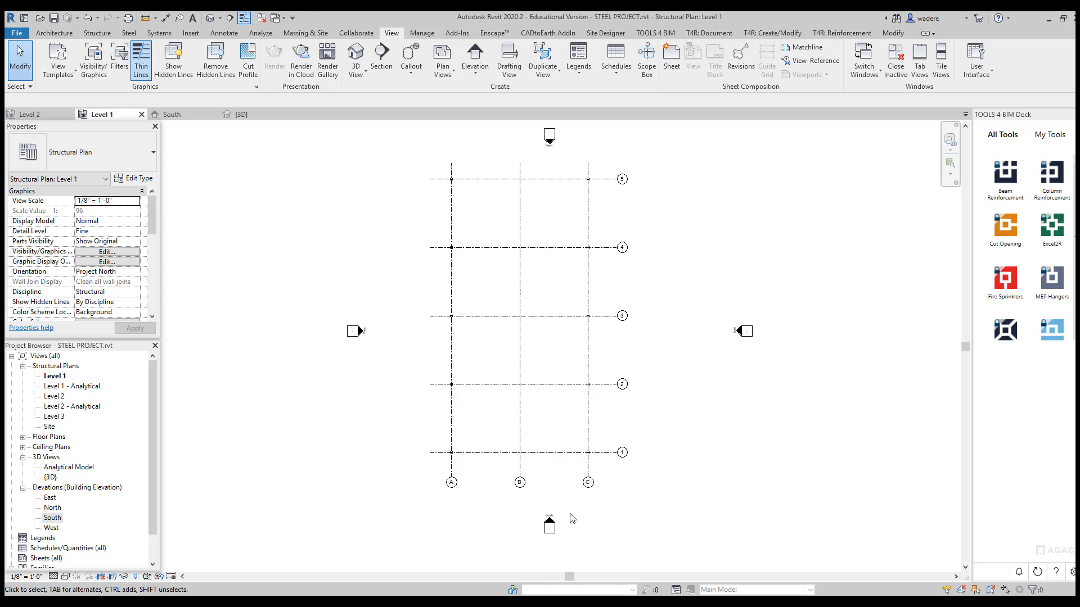
Step: Start a structural beam in the South elevation with Grid : 1 as its work plane
double_click(52, 517)
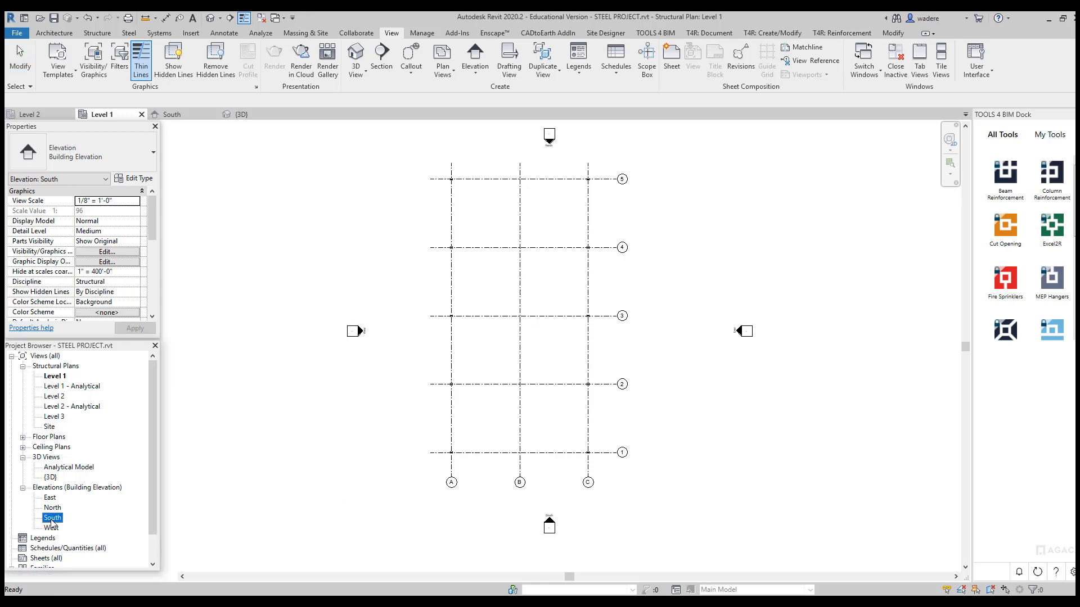
left_click(98, 33)
left_click(48, 67)
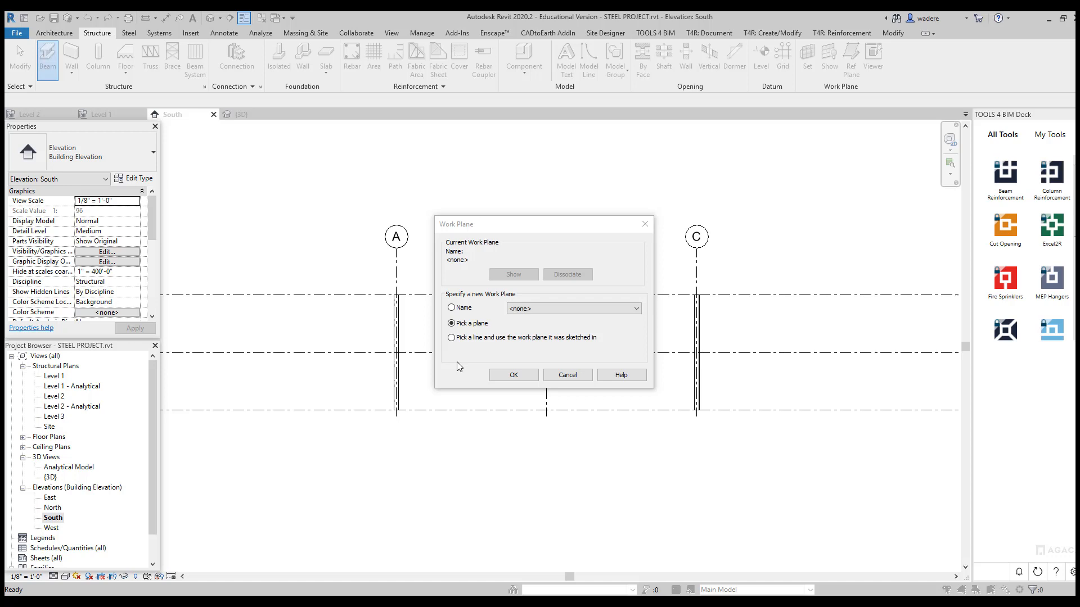
left_click(452, 308)
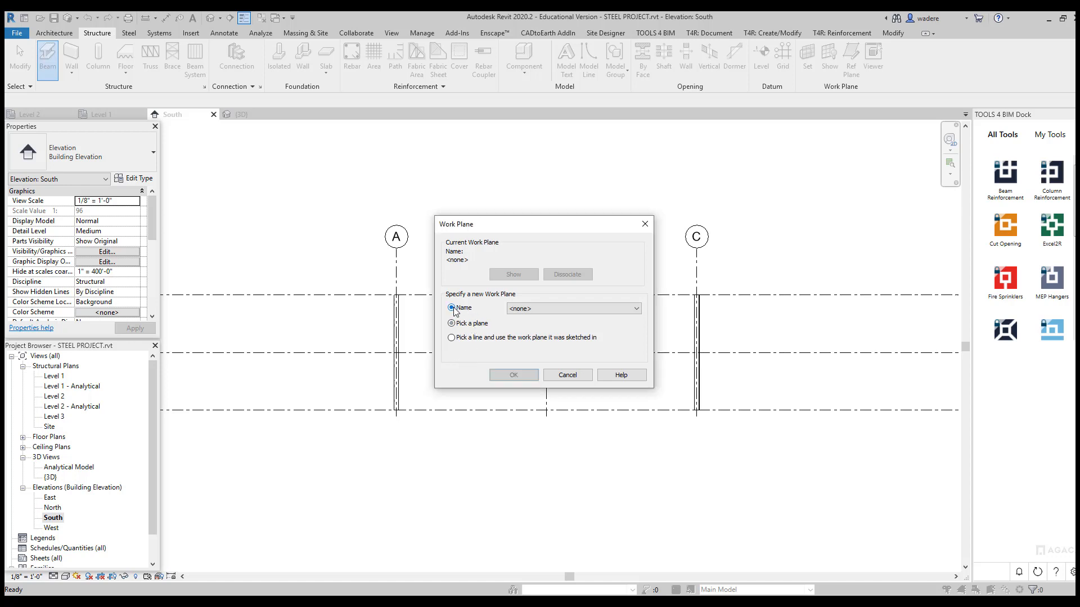
left_click(540, 309)
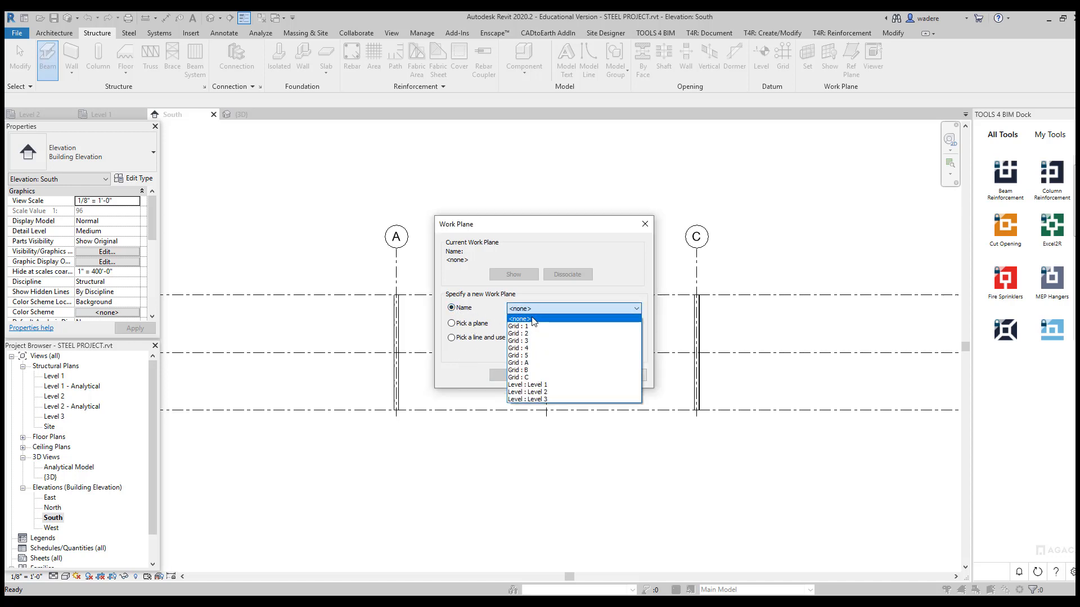
left_click(526, 326)
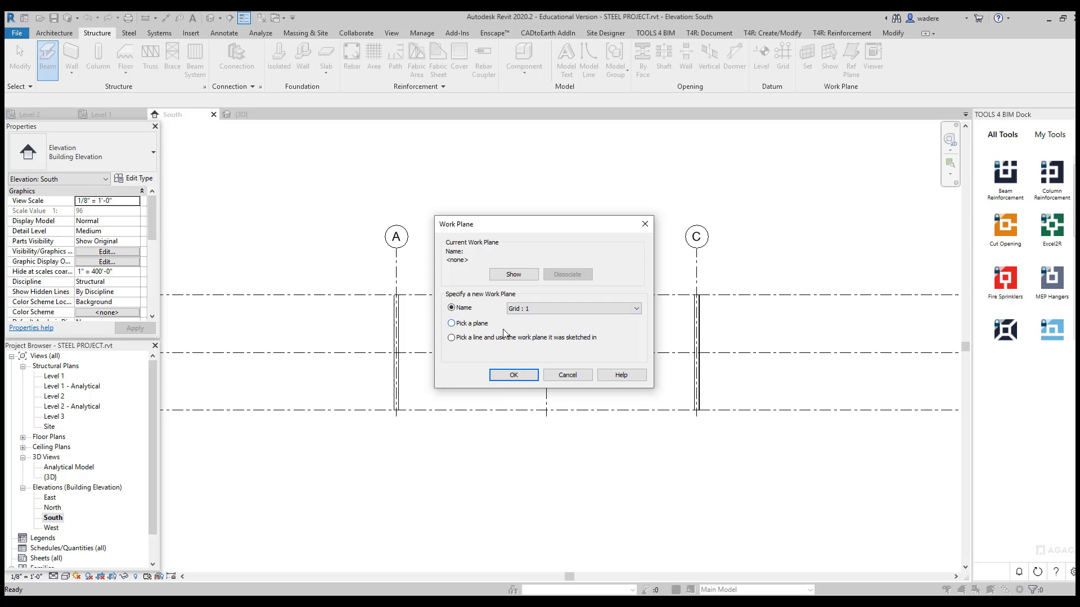
left_click(514, 375)
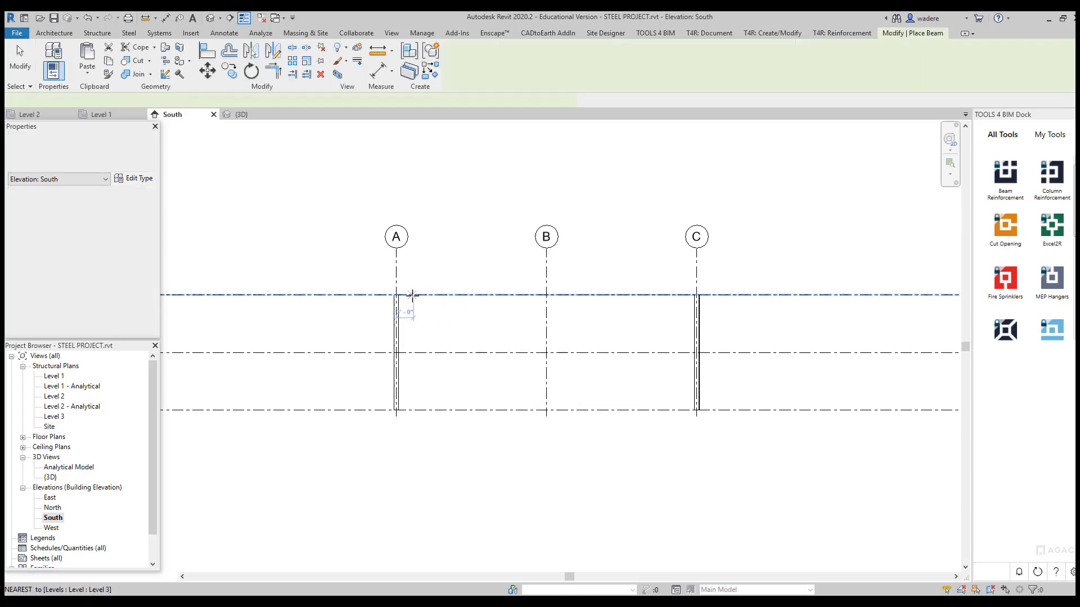
Step: Draw a W12X26 beam from the column top at grid A on Level 3 up to grid B, at 15° and about 26' 11" long
scroll(414, 286, "up", 2)
scroll(414, 287, "up", 2)
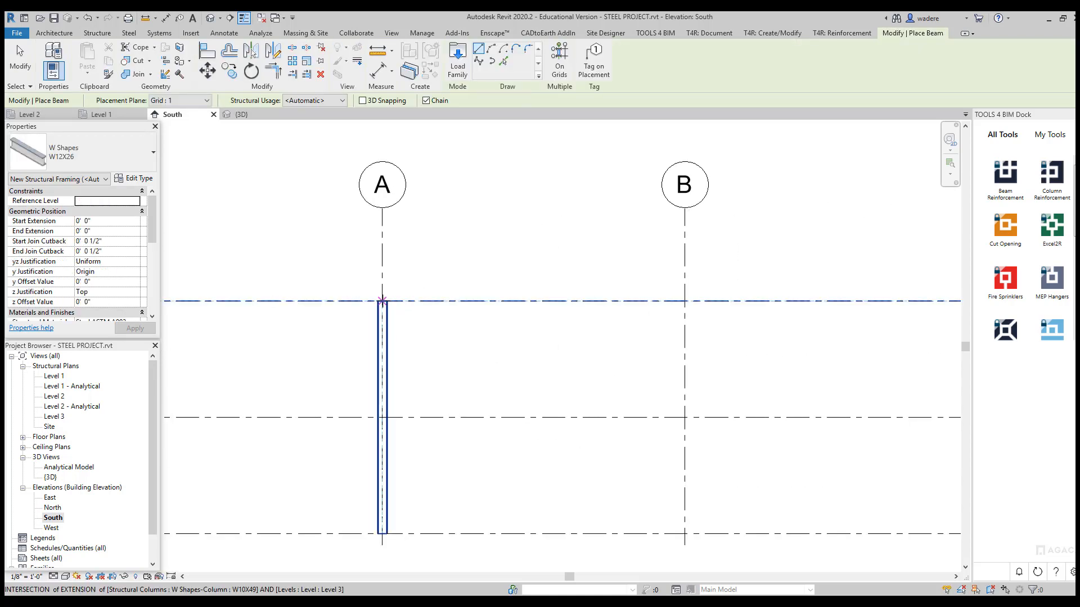
left_click(381, 300)
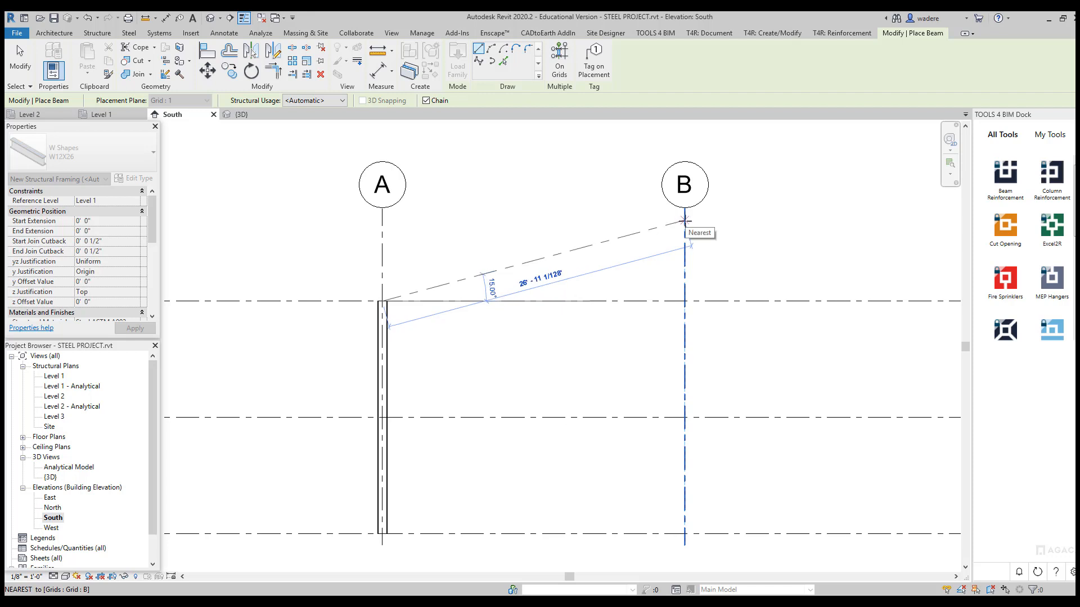
left_click(684, 221)
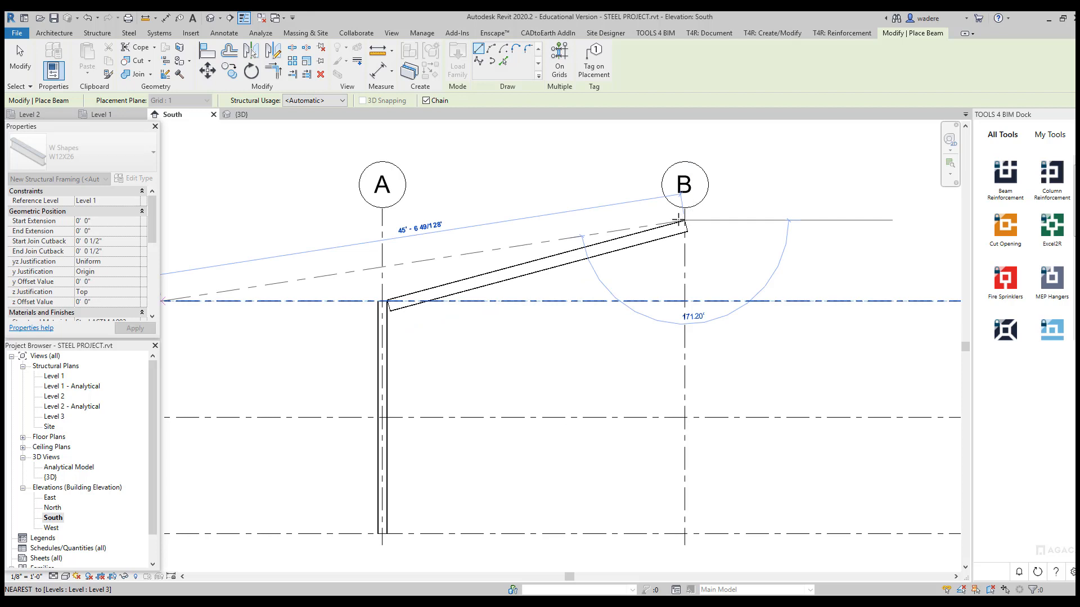
Step: Finish beam placement and change the sloped beam's type to W14X30
left_click(20, 56)
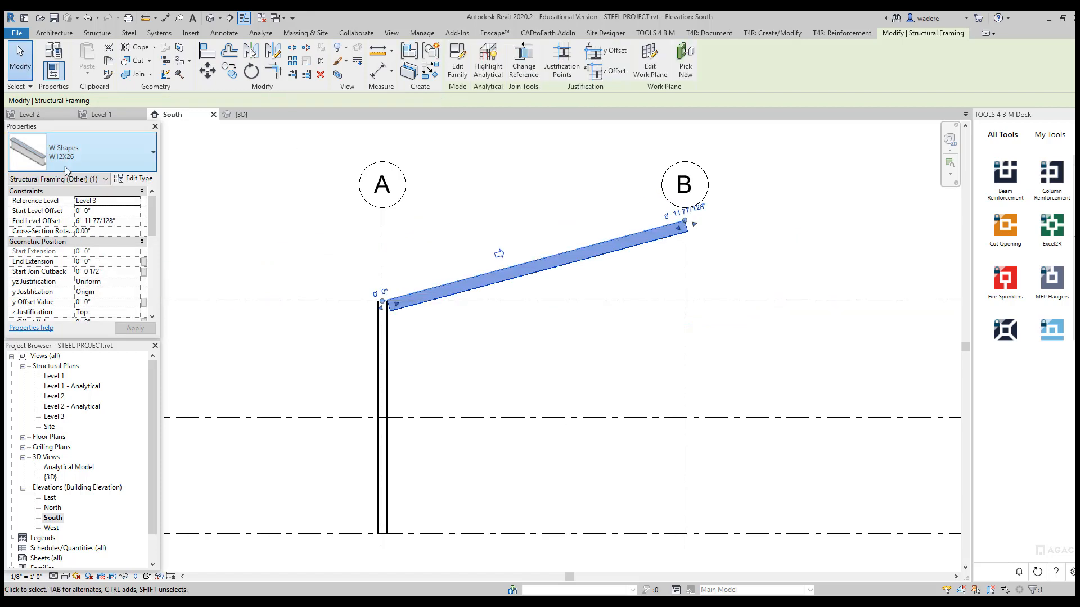
left_click(153, 153)
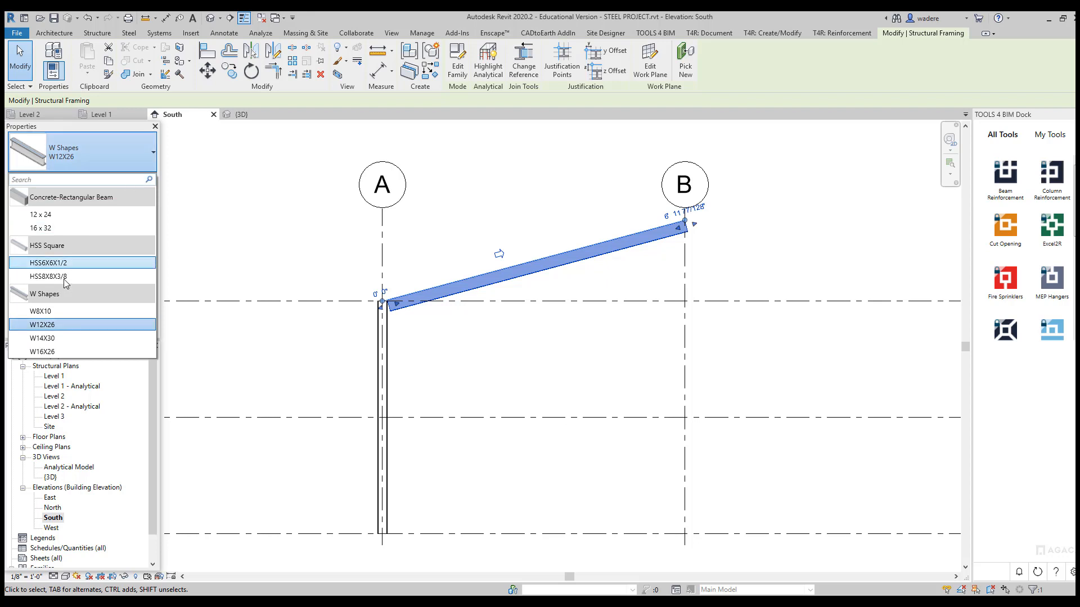
left_click(51, 338)
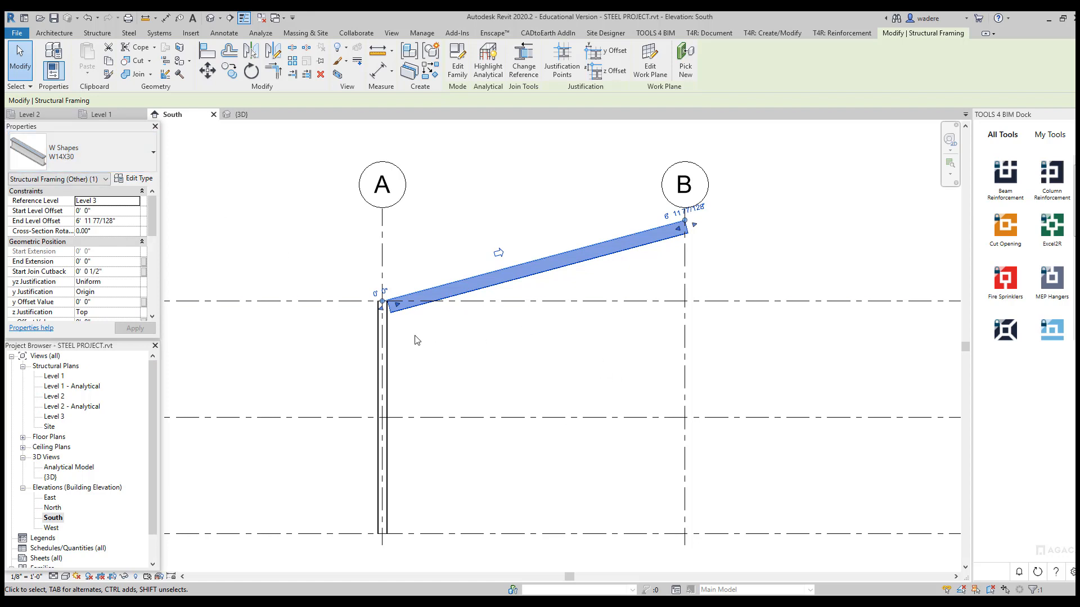
Step: Mirror the sloped W14X30 beam about grid B to form the other half of the roof frame
scroll(555, 342, "down", 2)
middle_click_drag(572, 356, 421, 341)
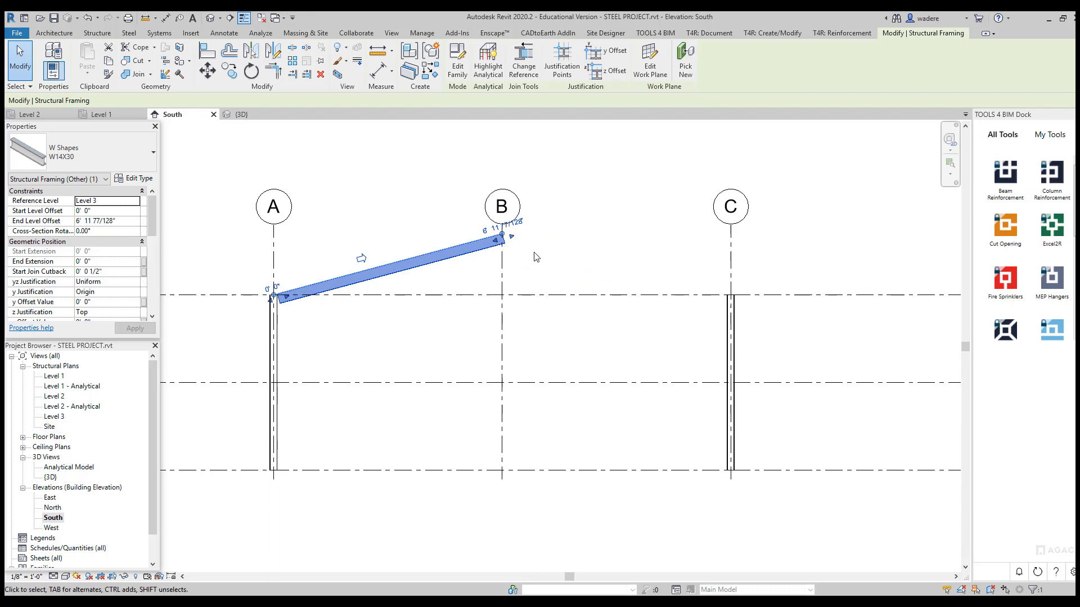
left_click(252, 52)
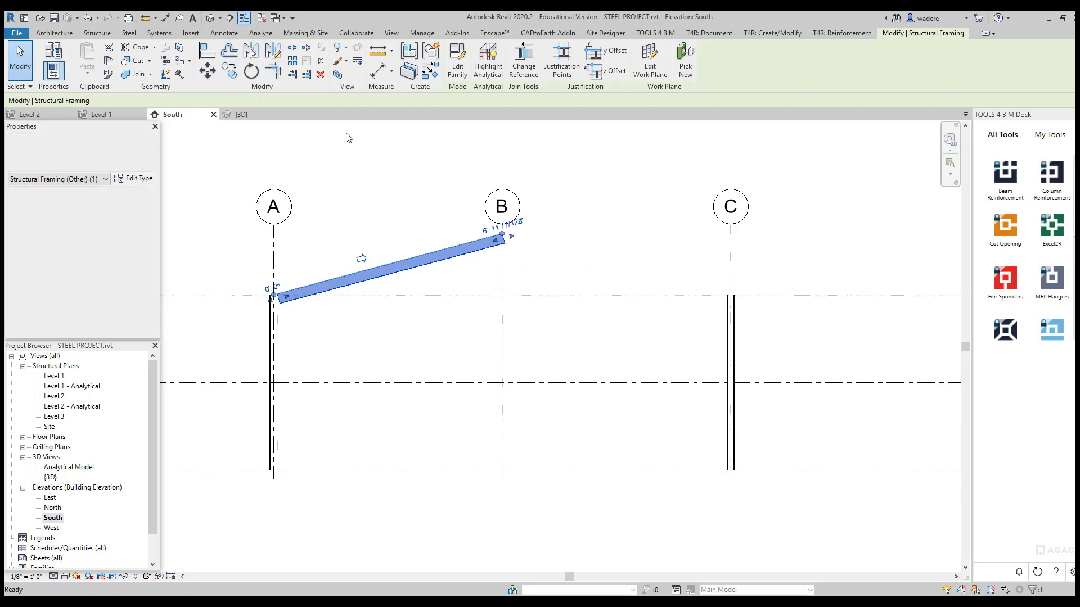
left_click(502, 286)
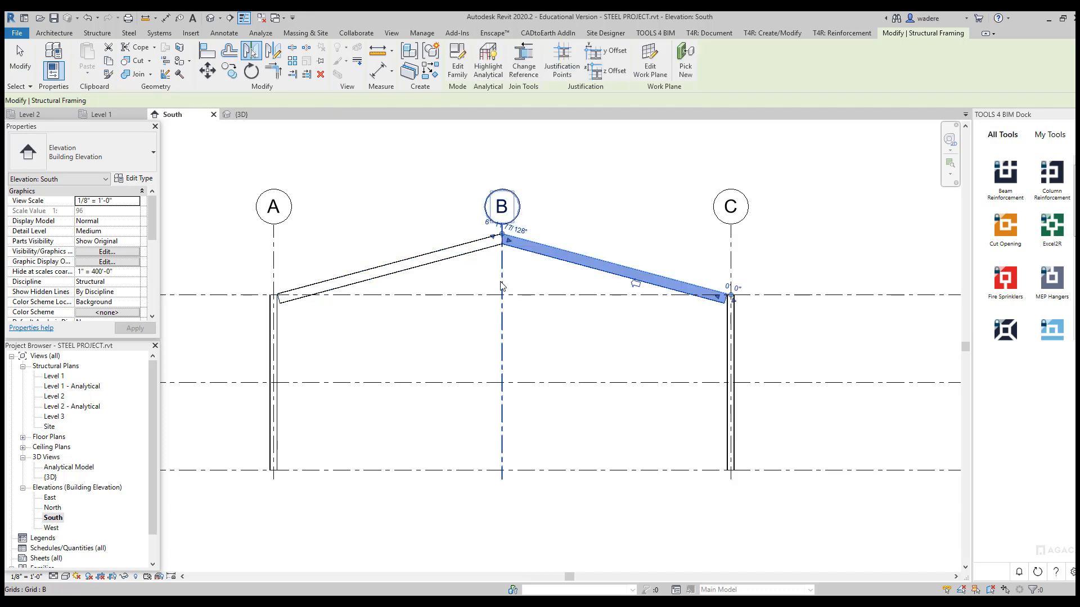
left_click(481, 331)
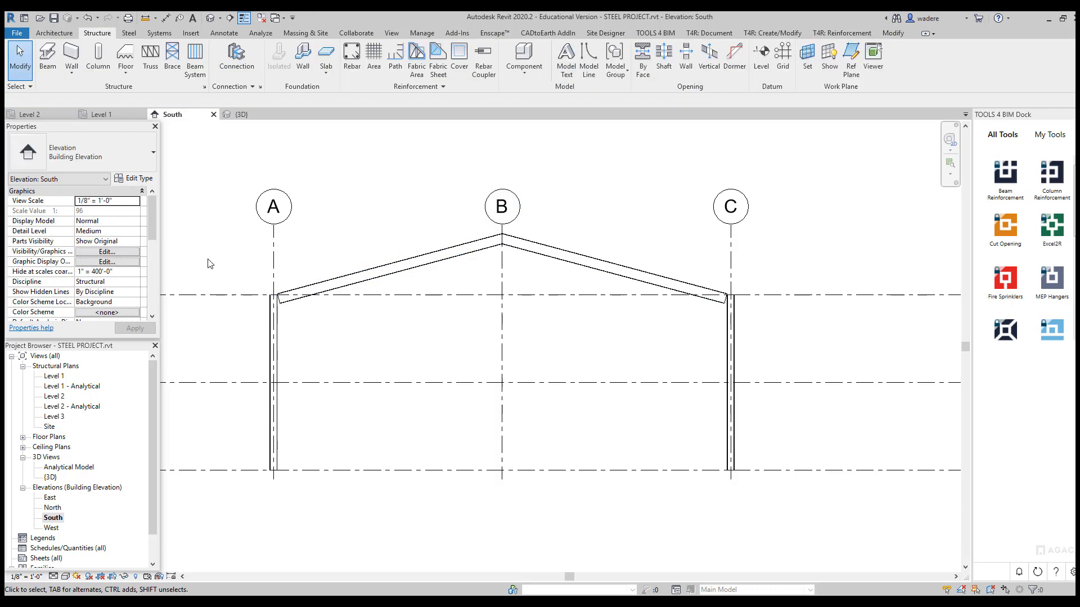
Step: Open the Level 3 structural plan and set its detail level to Fine
double_click(61, 417)
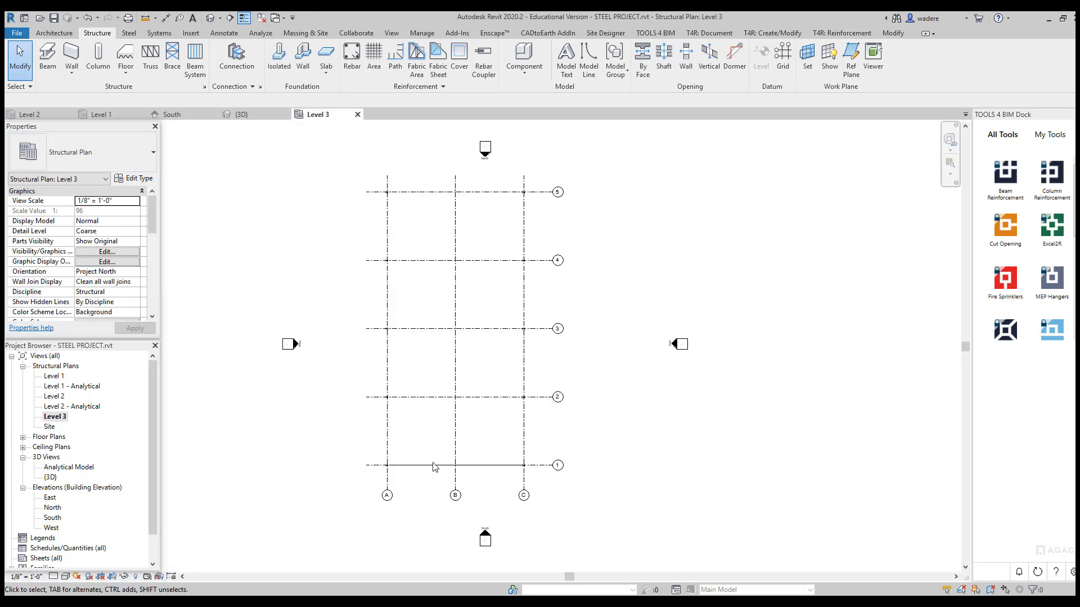
scroll(407, 484, "up", 5)
middle_click_drag(407, 485, 419, 398)
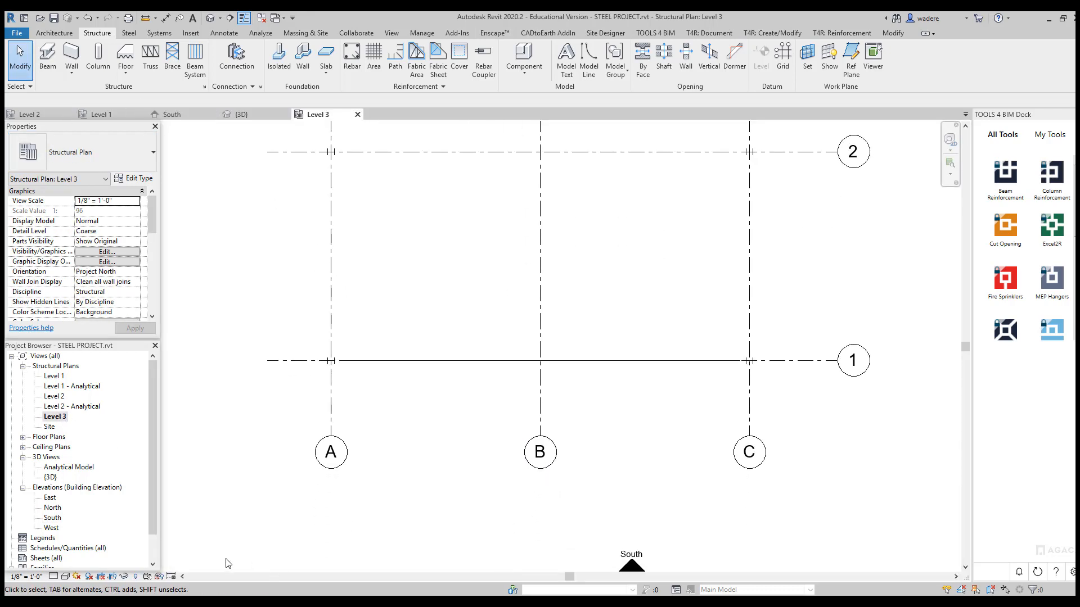
left_click(53, 577)
left_click(62, 566)
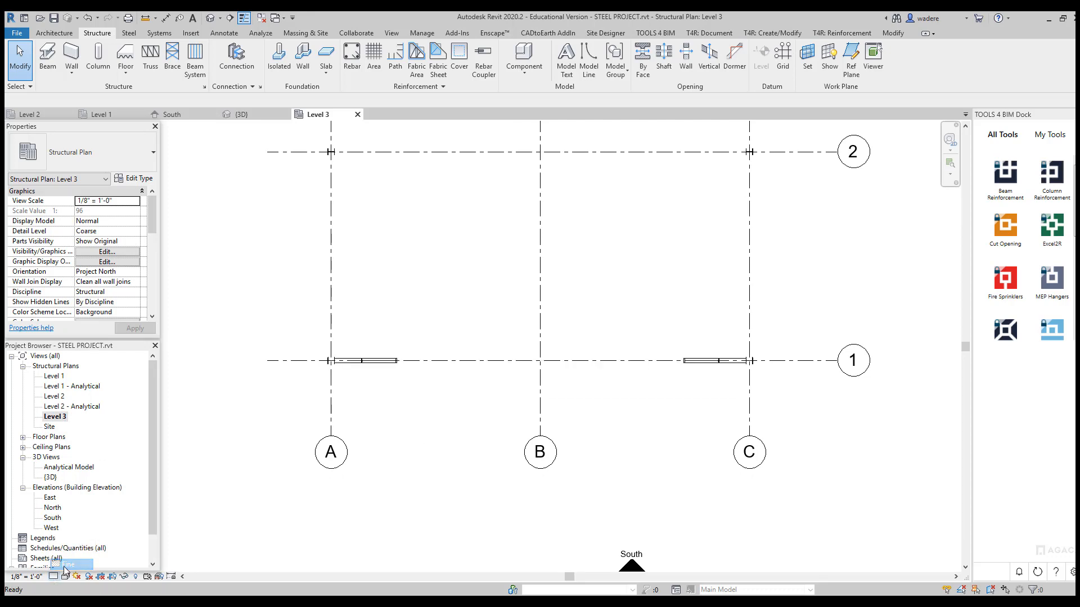
Step: Array both sloped beams from grid 1 to grid 5 as five ungrouped linear copies, spaced using the Last option
left_click(376, 366)
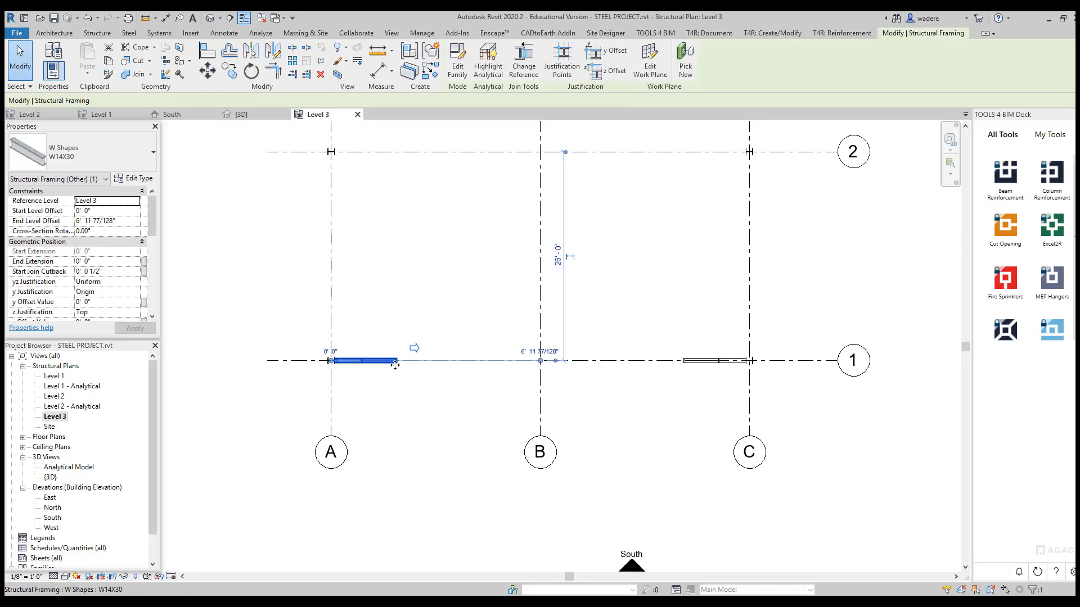
left_click(710, 362, "ctrl")
scroll(552, 333, "down", 3)
middle_click_drag(514, 320, 437, 500)
scroll(465, 441, "down", 2)
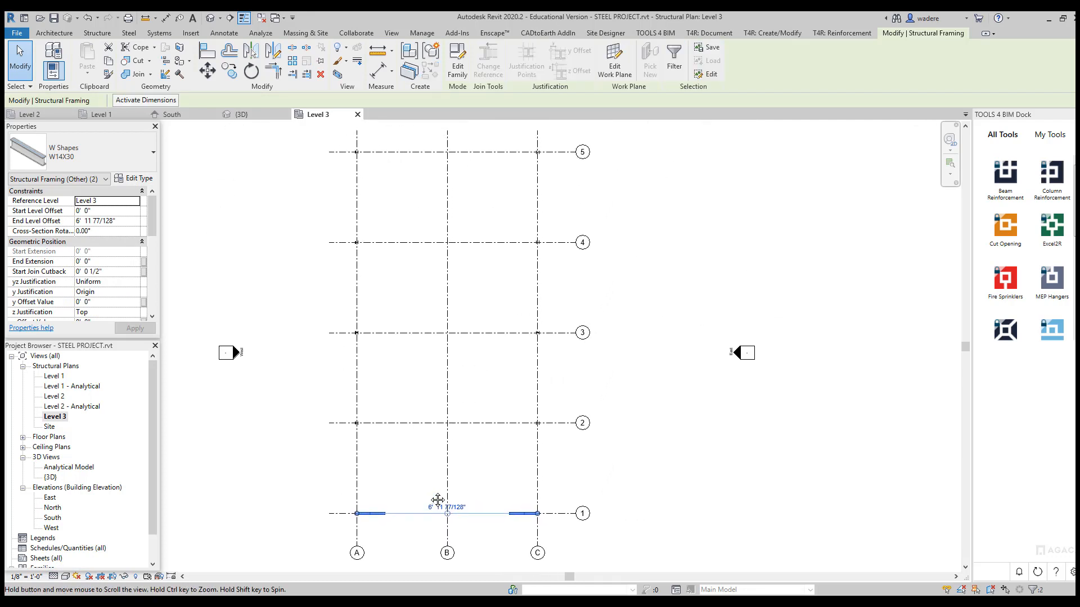
left_click(293, 61)
left_click(194, 101)
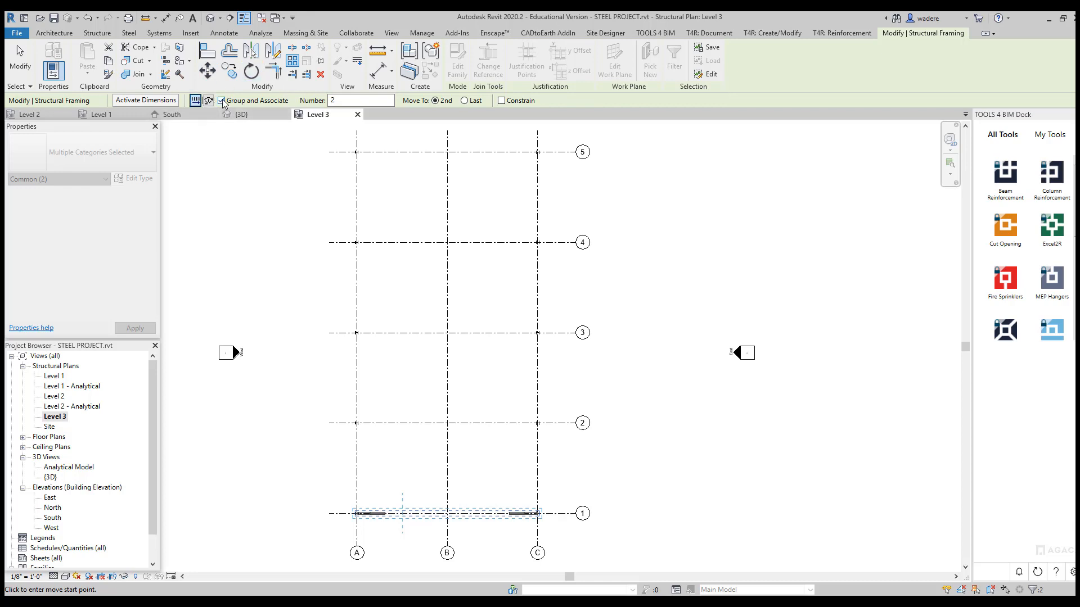
left_click(221, 101)
left_click_drag(336, 100, 328, 100)
type("5")
left_click(333, 513)
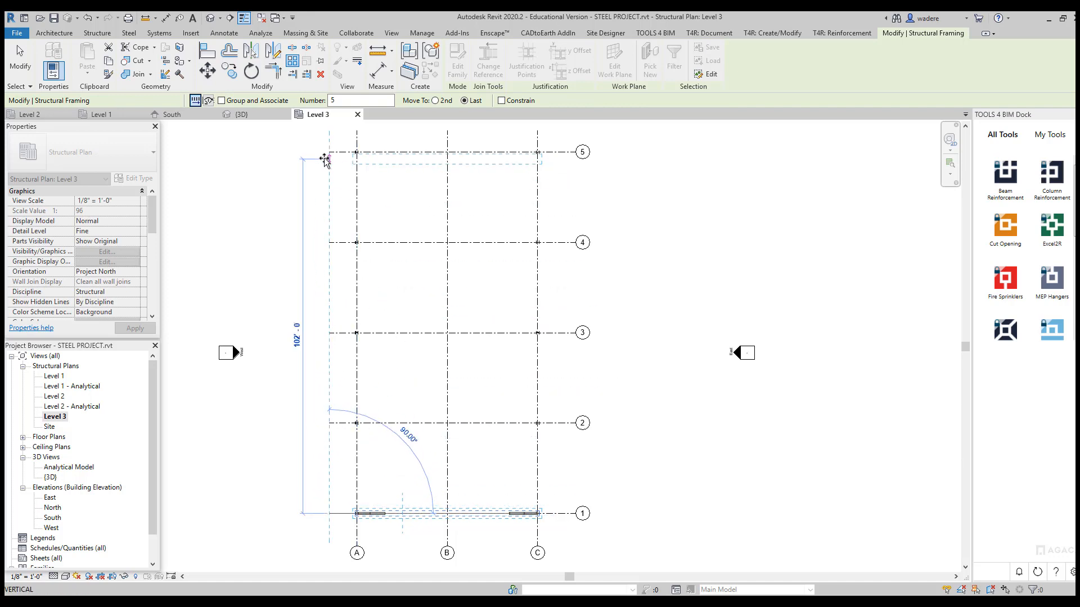
left_click(332, 152)
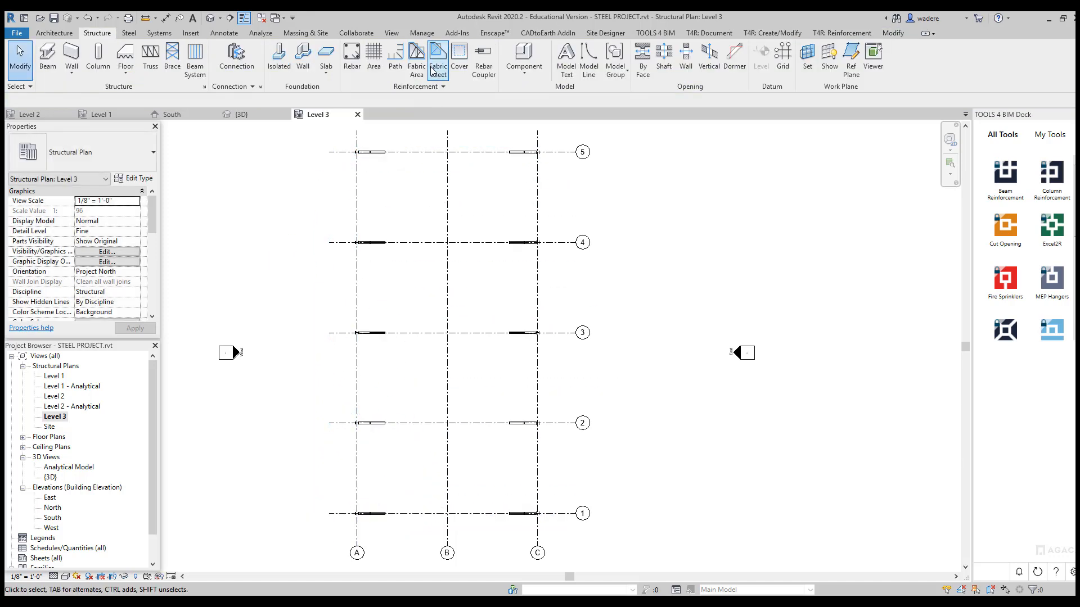
Step: Open the default 3D view and orbit around the five steel frames
left_click(393, 33)
left_click(356, 71)
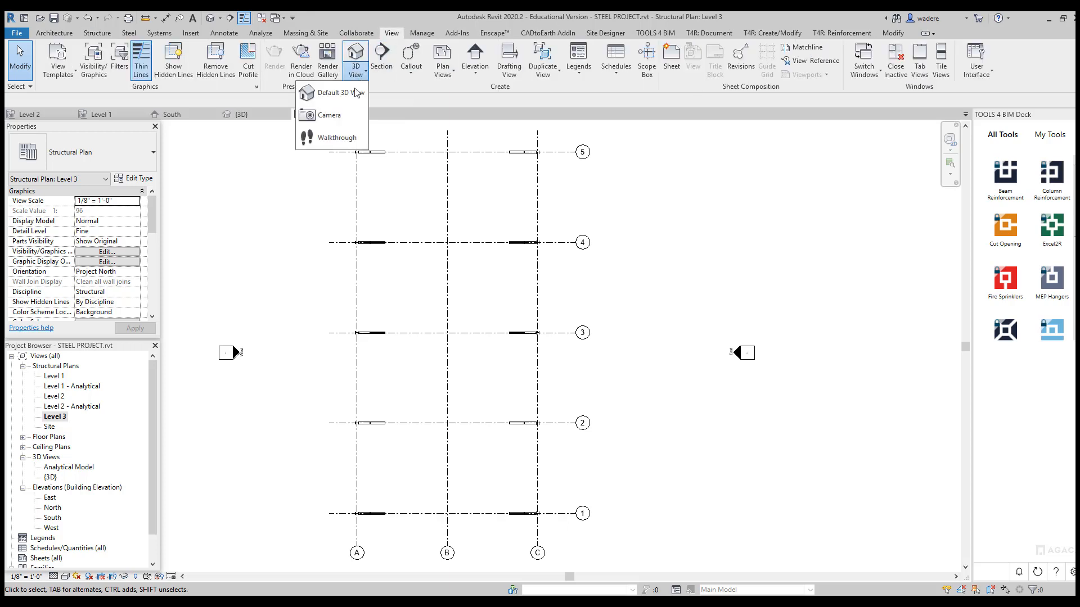
left_click(329, 90)
scroll(467, 377, "up", 4)
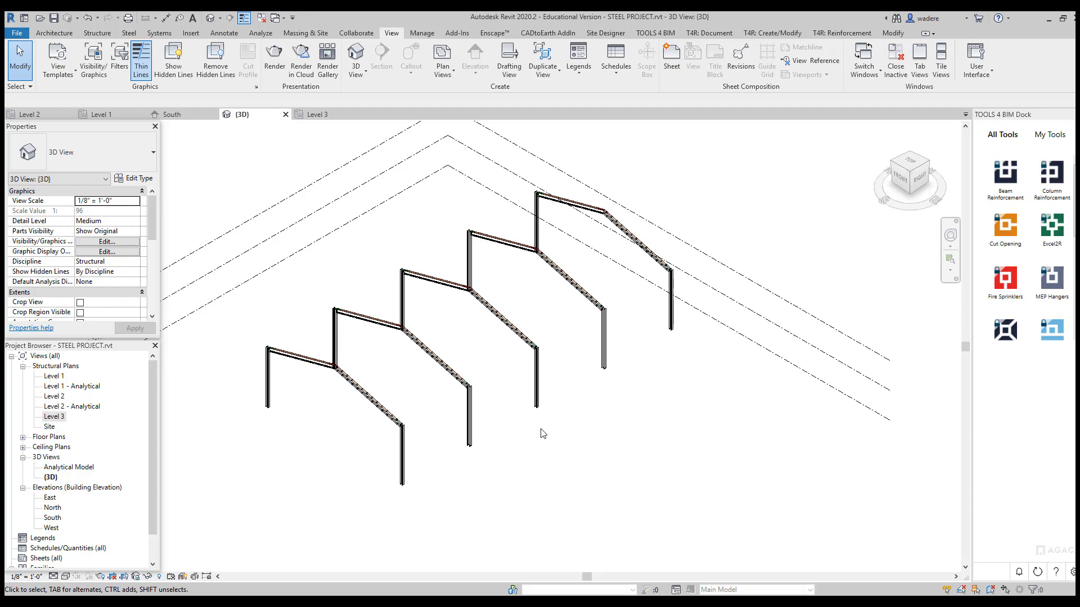
middle_click_drag(542, 433, 573, 380, "shift")
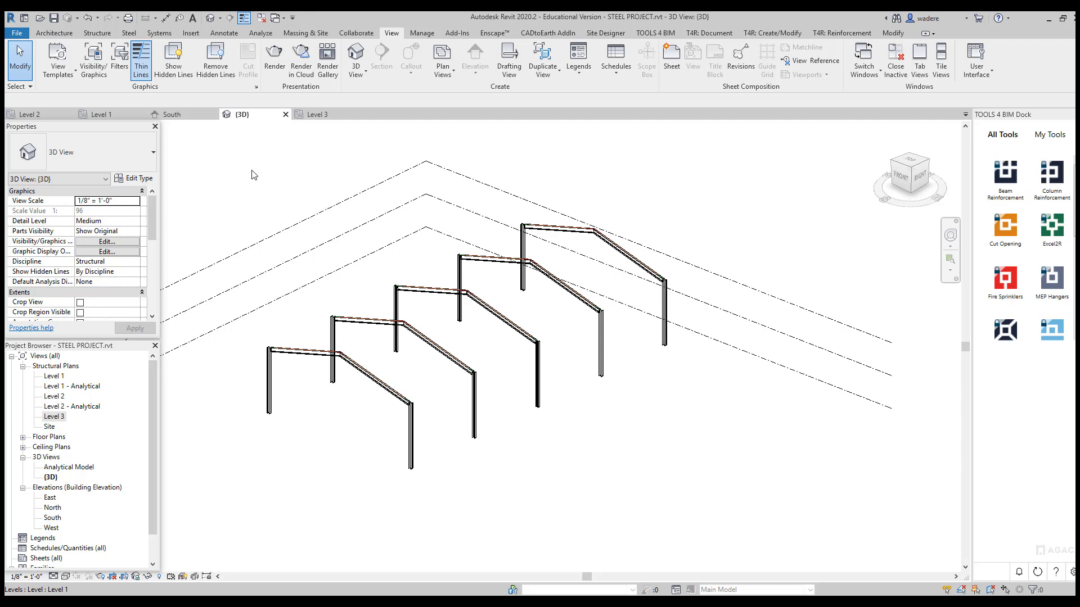
left_click(101, 35)
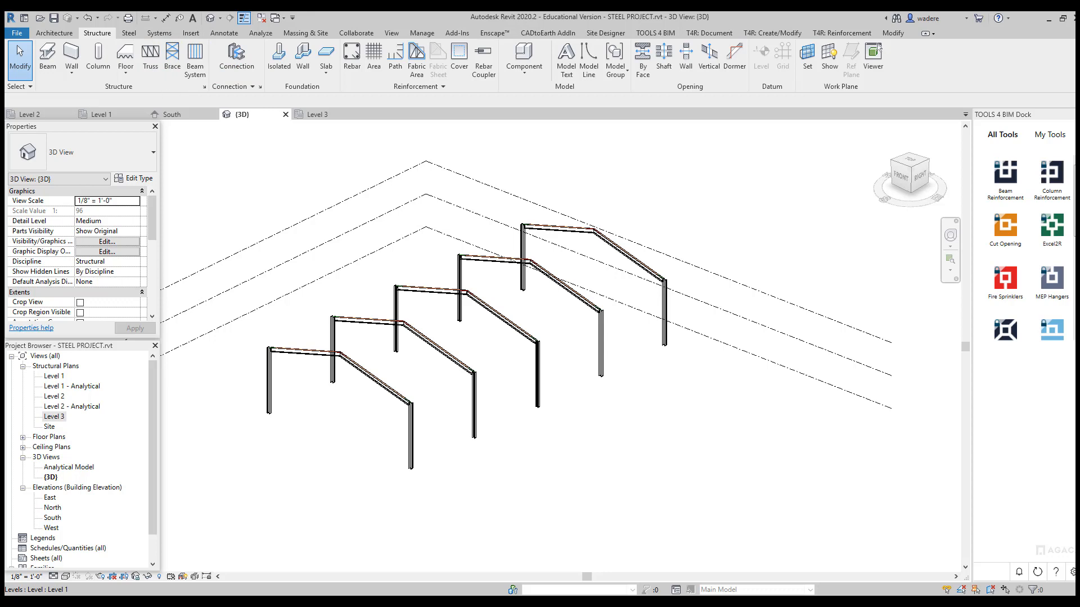
key("b")
key("s")
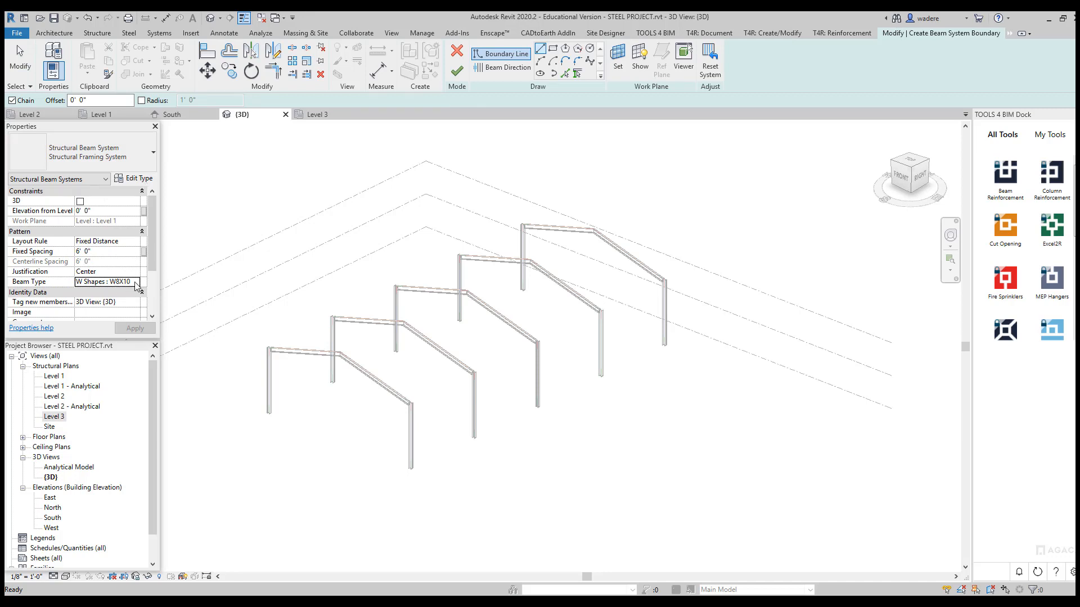
left_click(136, 283)
scroll(129, 336, "down", 1)
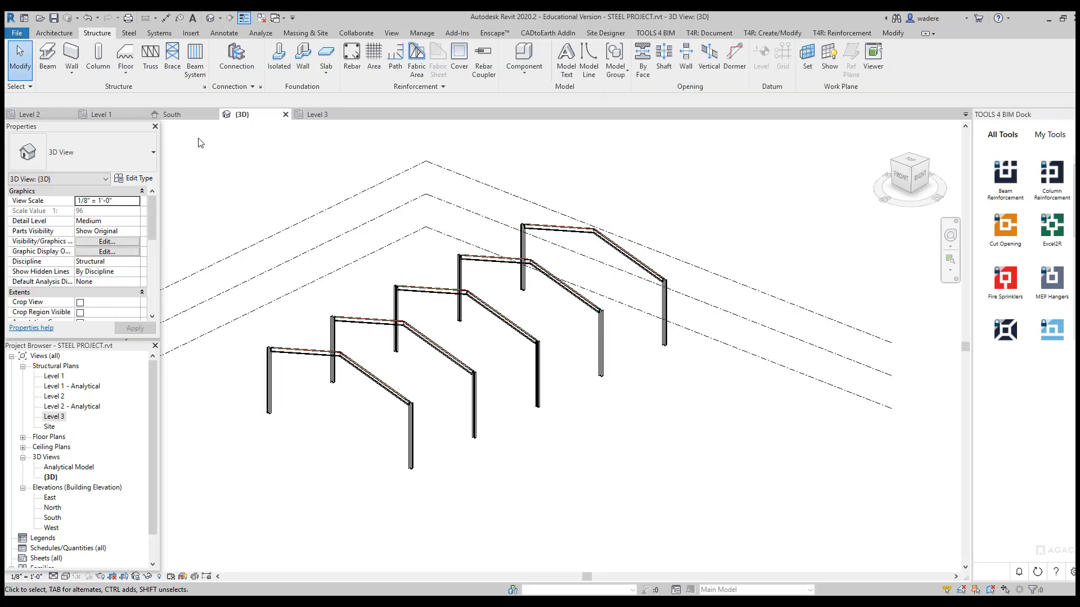
Step: Load the W4X13 type of the W-Wide Flange beam family from the Steel folder of the Structural Framing library
left_click(50, 67)
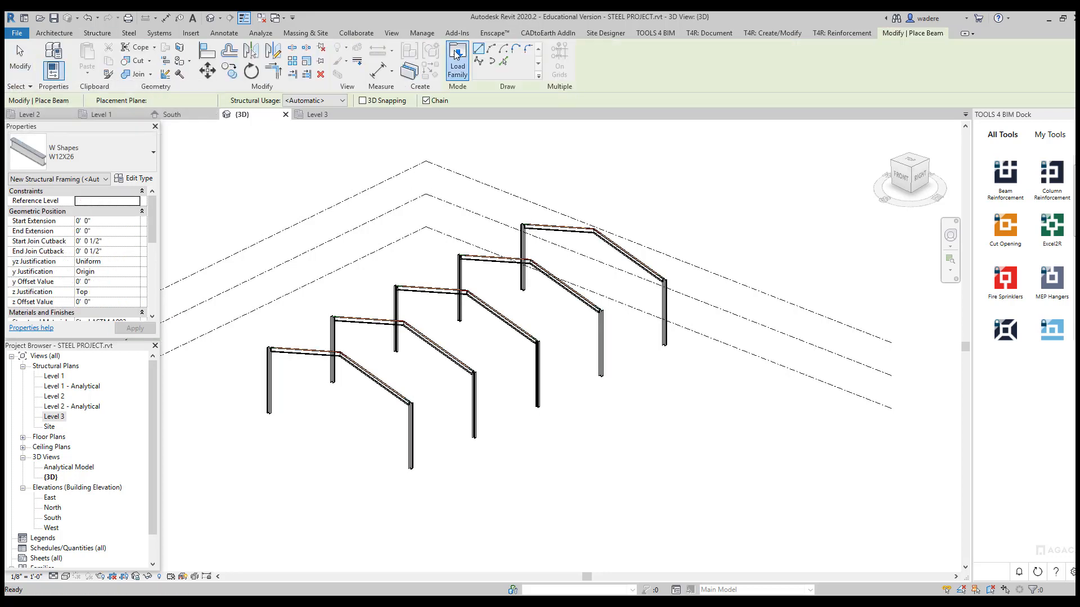
left_click(456, 55)
scroll(394, 318, "down", 7)
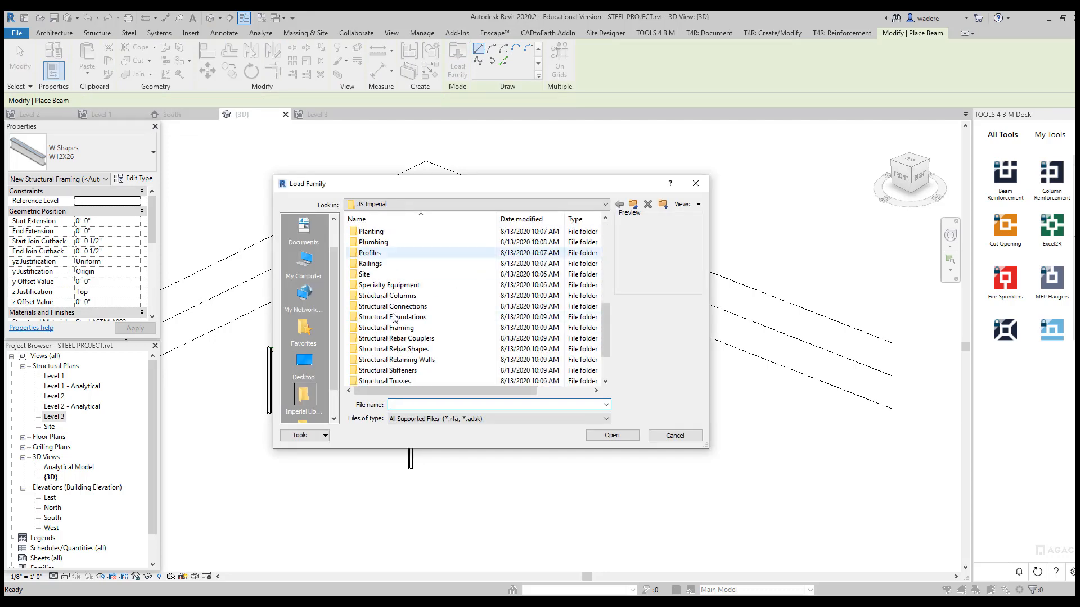
scroll(394, 318, "down", 2)
double_click(383, 275)
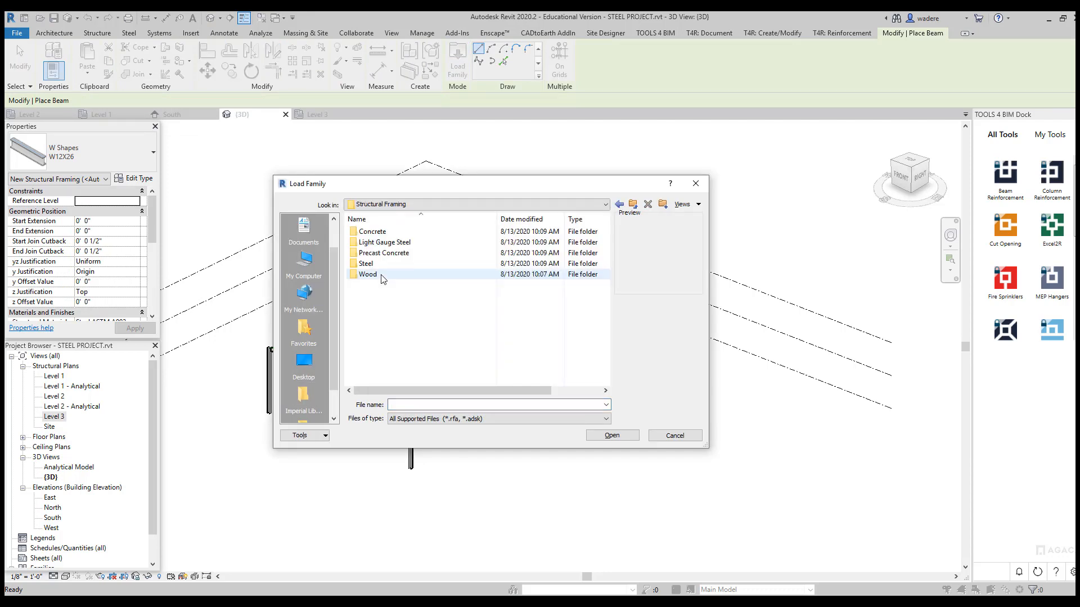
double_click(367, 264)
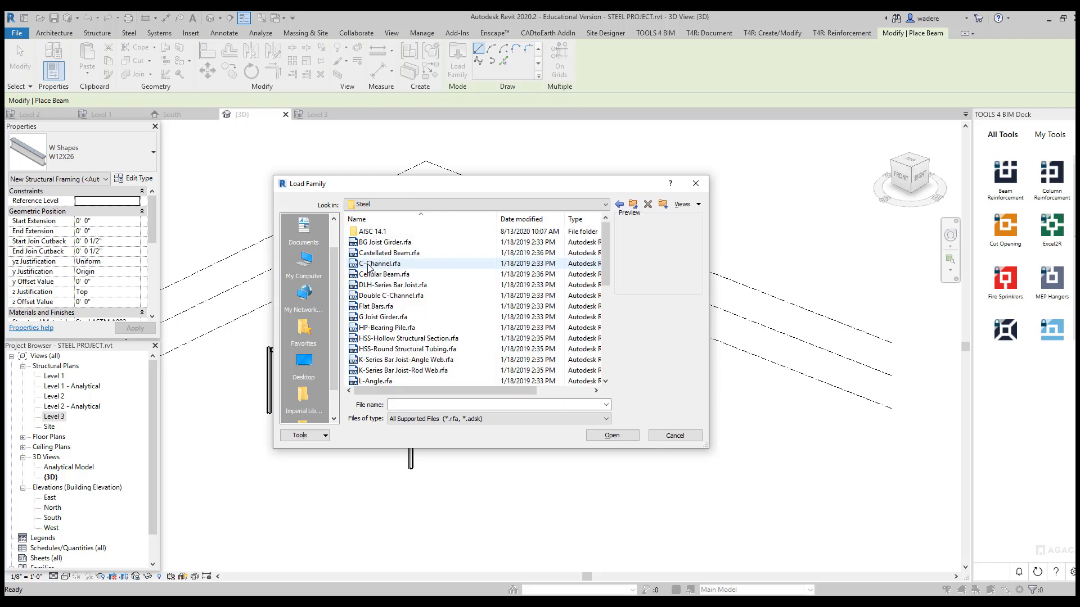
scroll(389, 304, "down", 5)
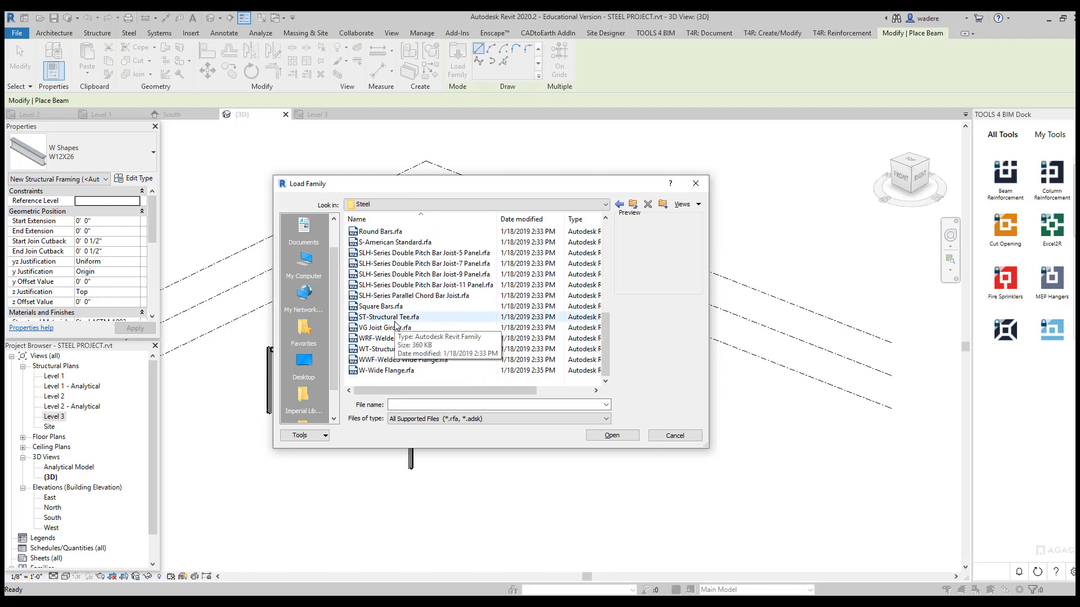
left_click(403, 371)
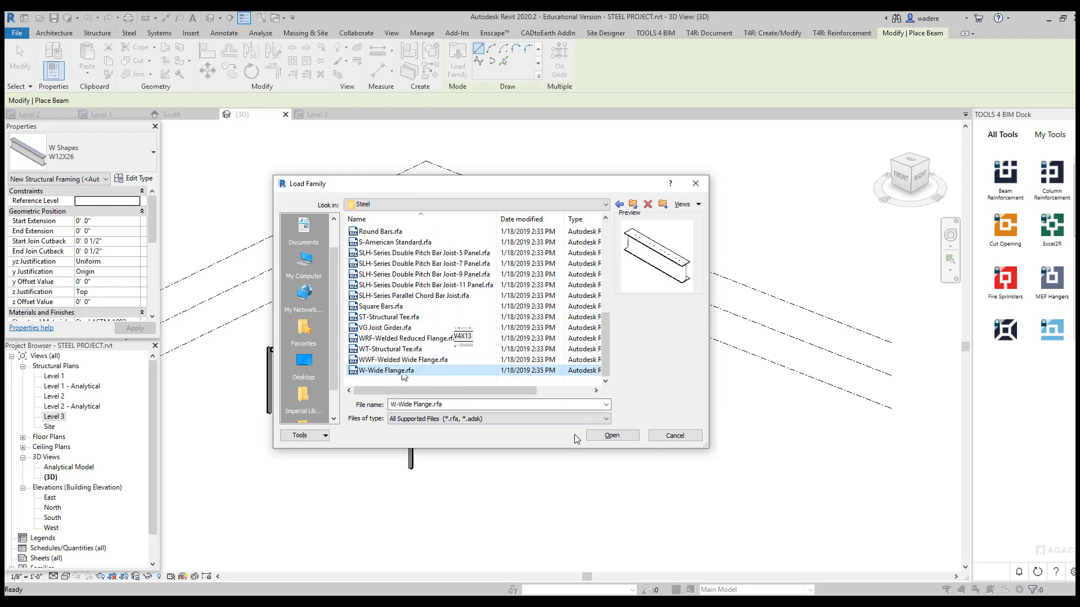
left_click(607, 438)
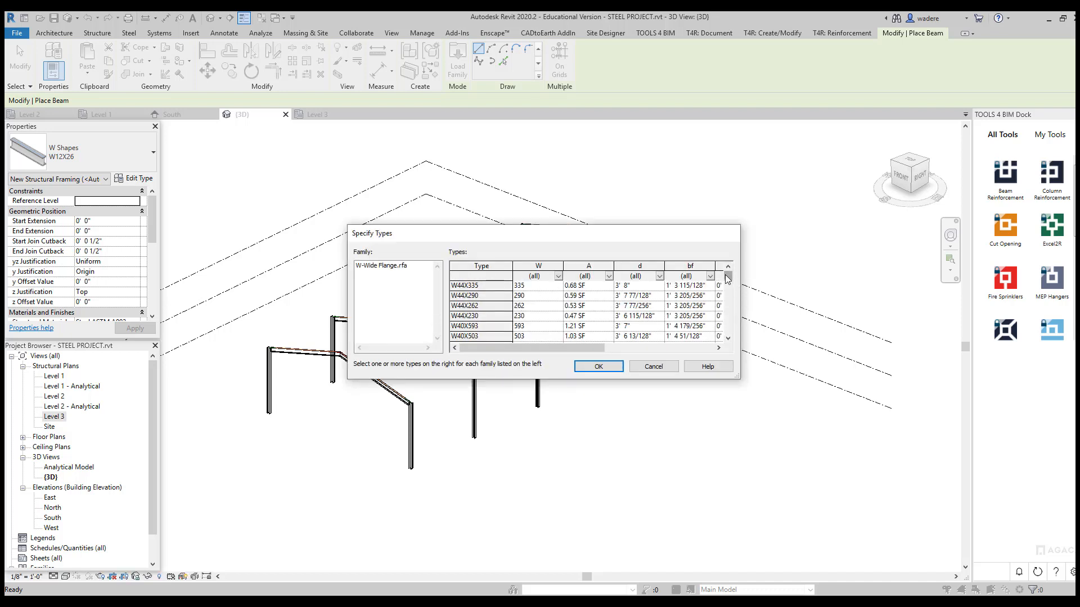
left_click_drag(728, 277, 731, 337)
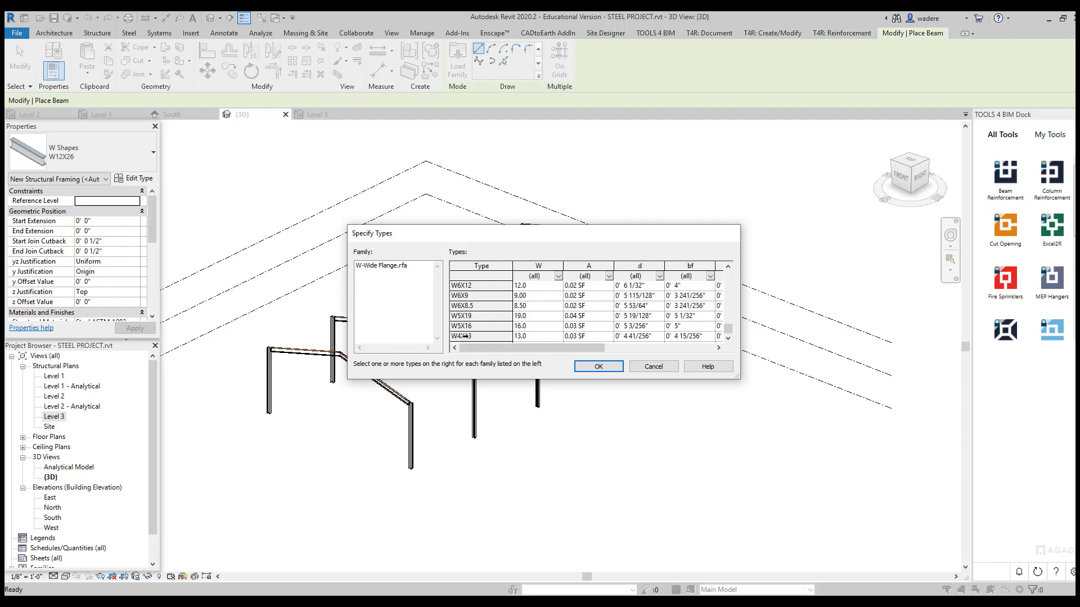
left_click(465, 335)
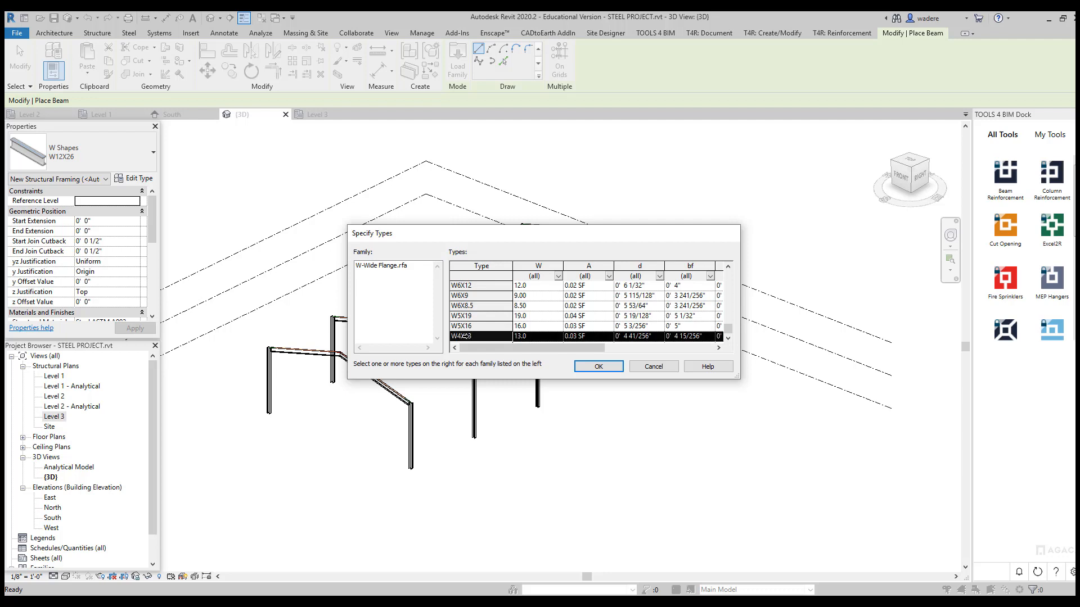
left_click(598, 367)
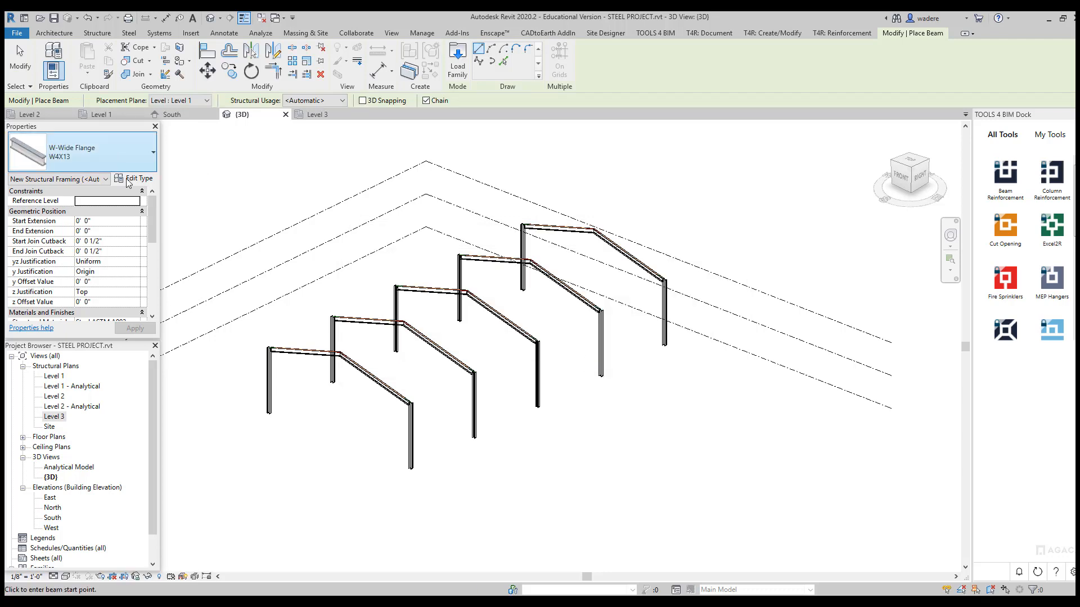
Step: Start a structural beam system with W-Wide Flange : W4X13 as its beam type
left_click(99, 34)
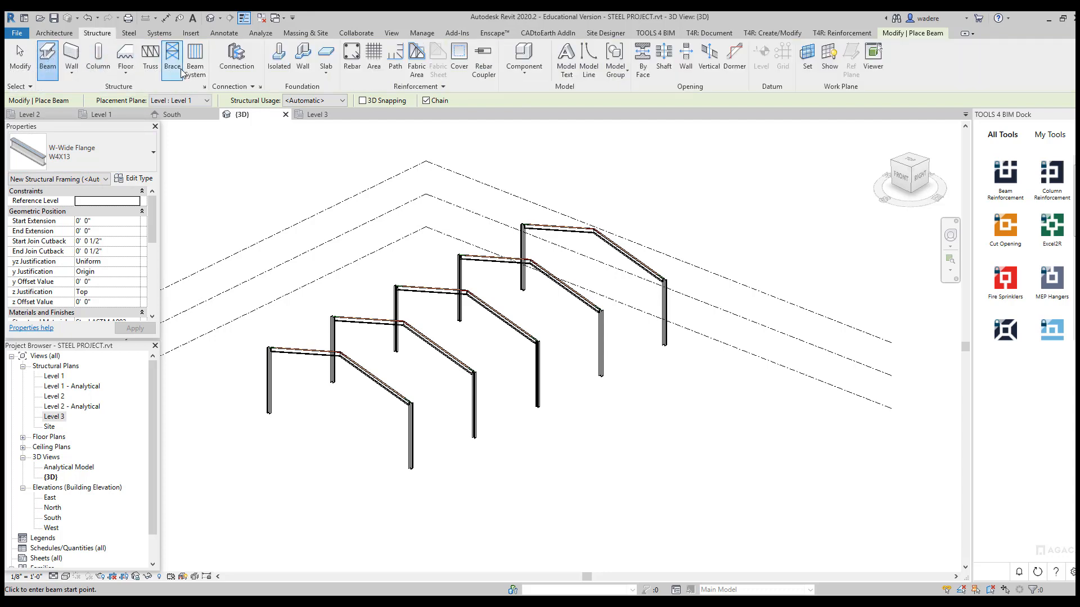
left_click(196, 58)
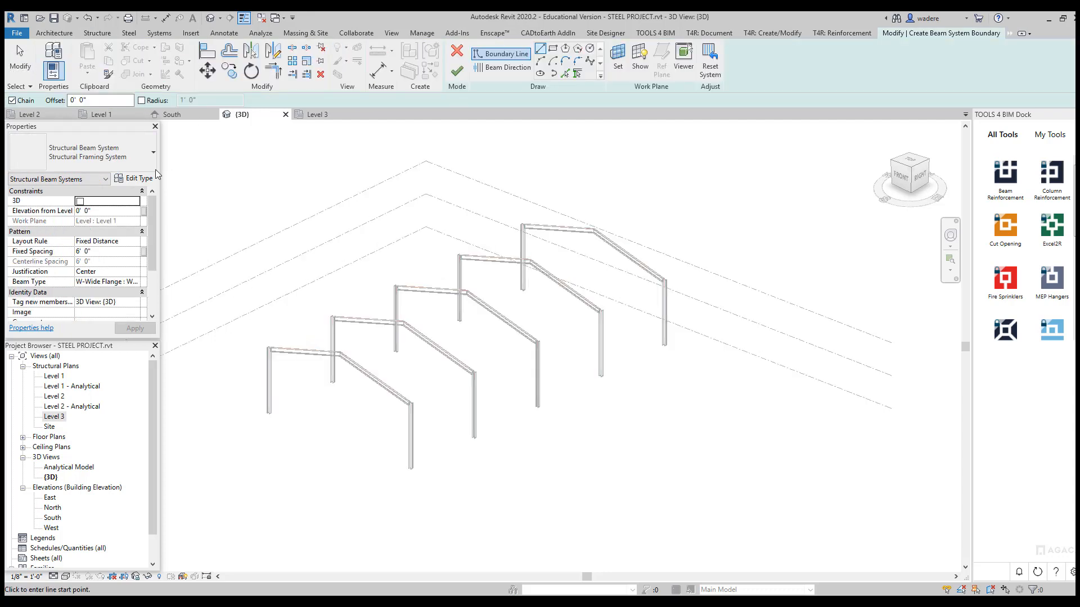
left_click(135, 282)
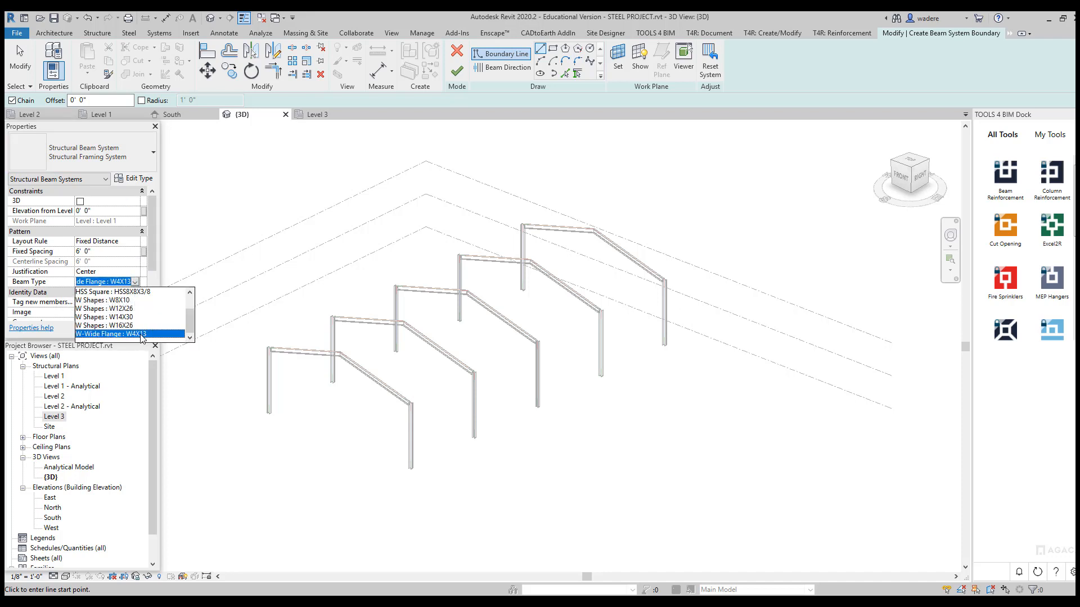
left_click(143, 164)
scroll(433, 330, "up", 1)
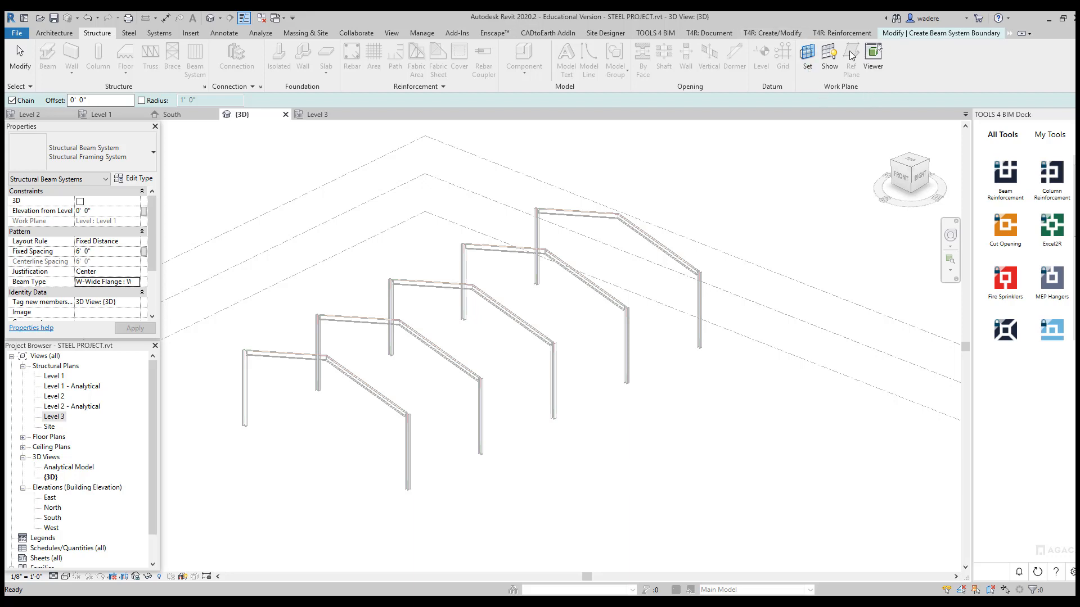
Step: Set the beam system's work plane by picking the top face of the front frame's sloped W14X30 beam
left_click(811, 52)
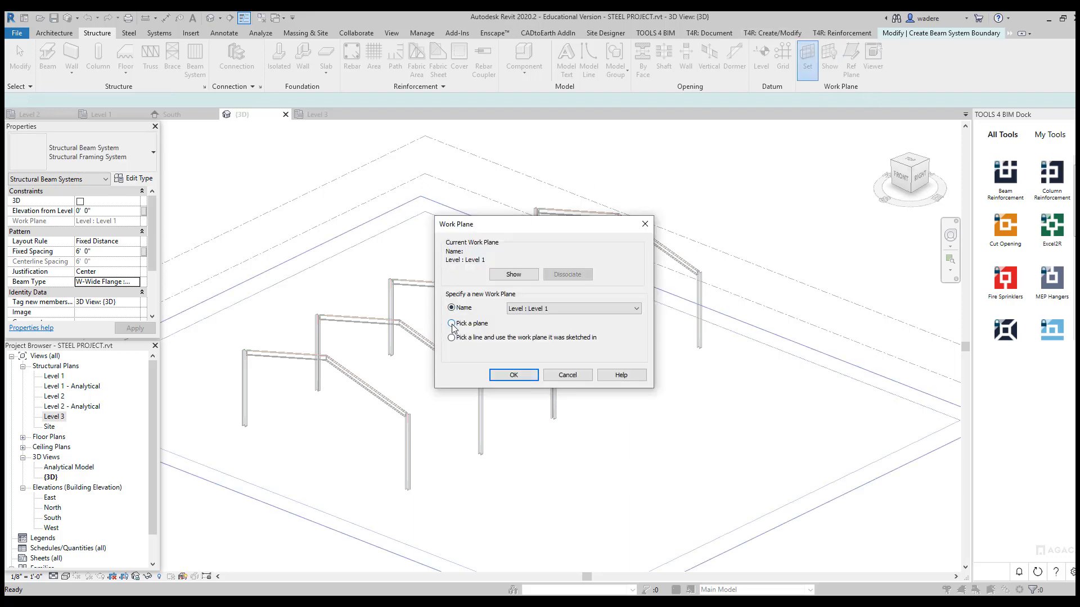
left_click(452, 324)
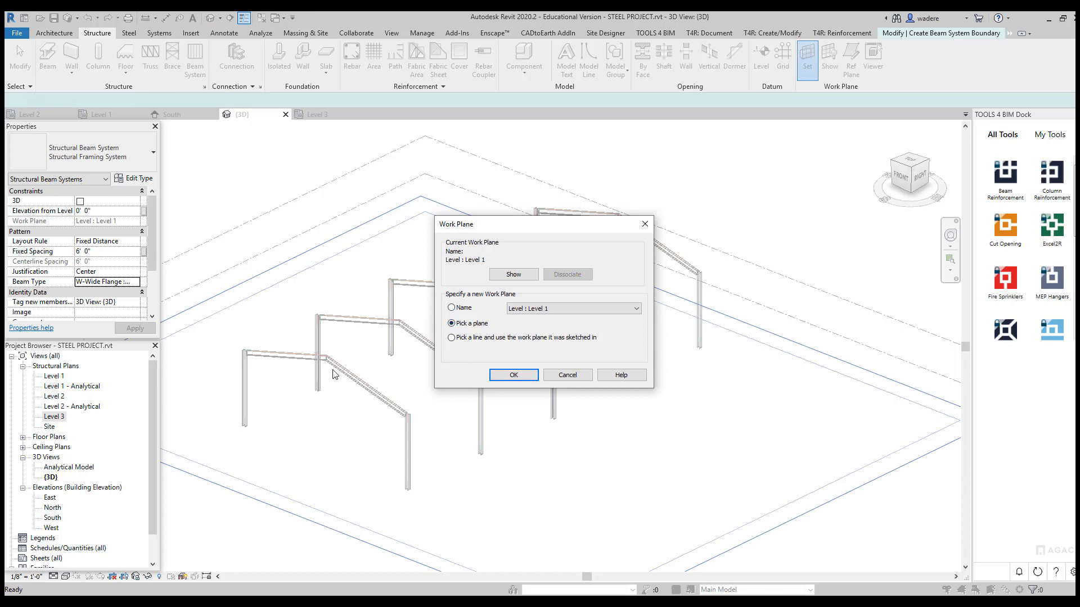
left_click(499, 375)
scroll(327, 360, "up", 5)
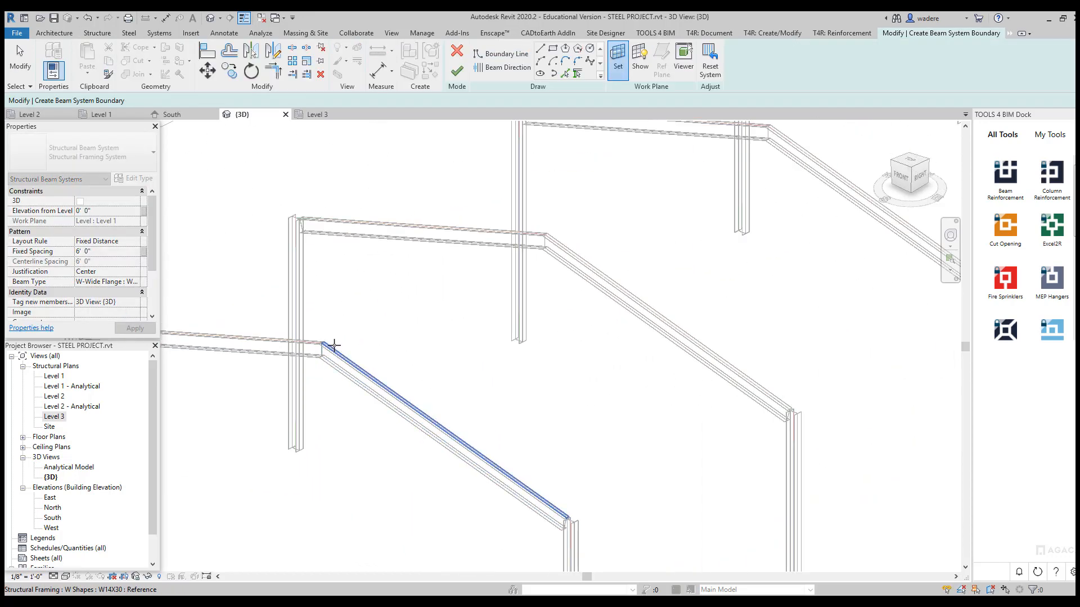
scroll(334, 345, "up", 5)
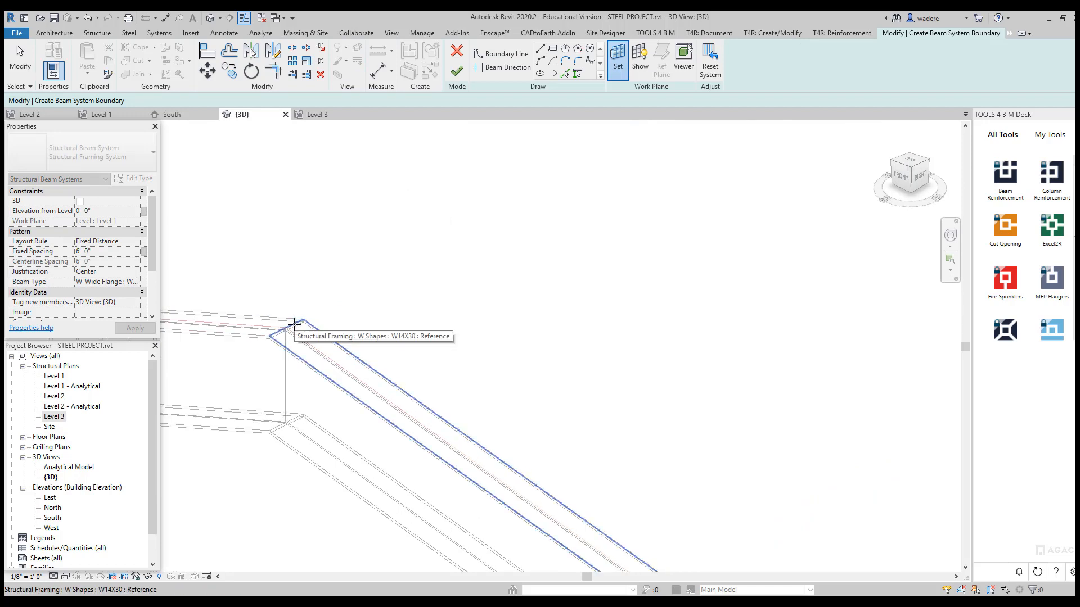
left_click(293, 324)
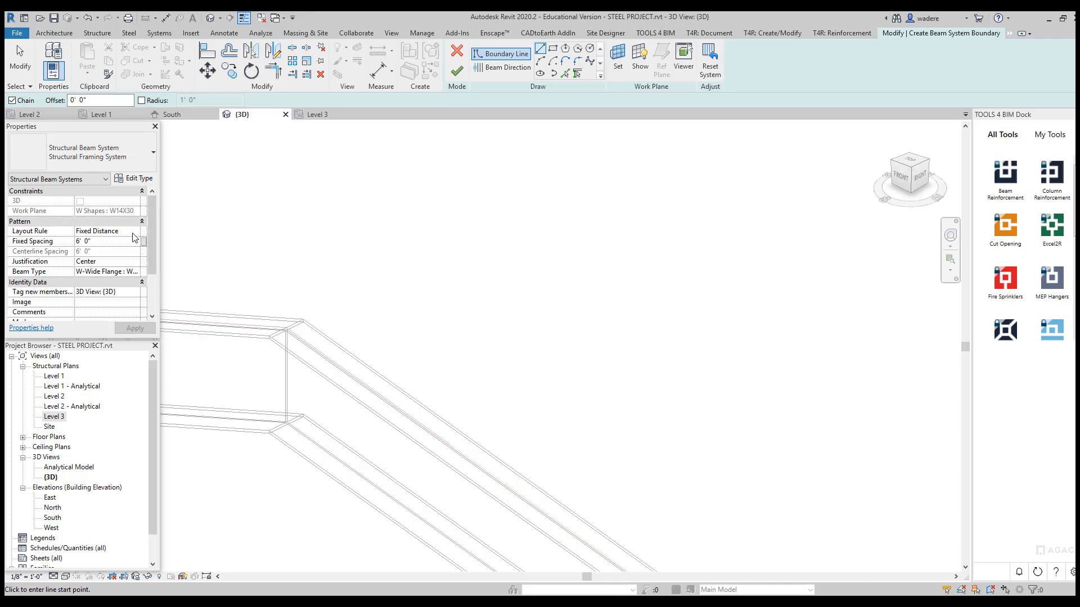
Step: Set the beam system's fixed spacing to 5' 0" and keep W-Wide Flange : W4X13 as its beam type
left_click(112, 242)
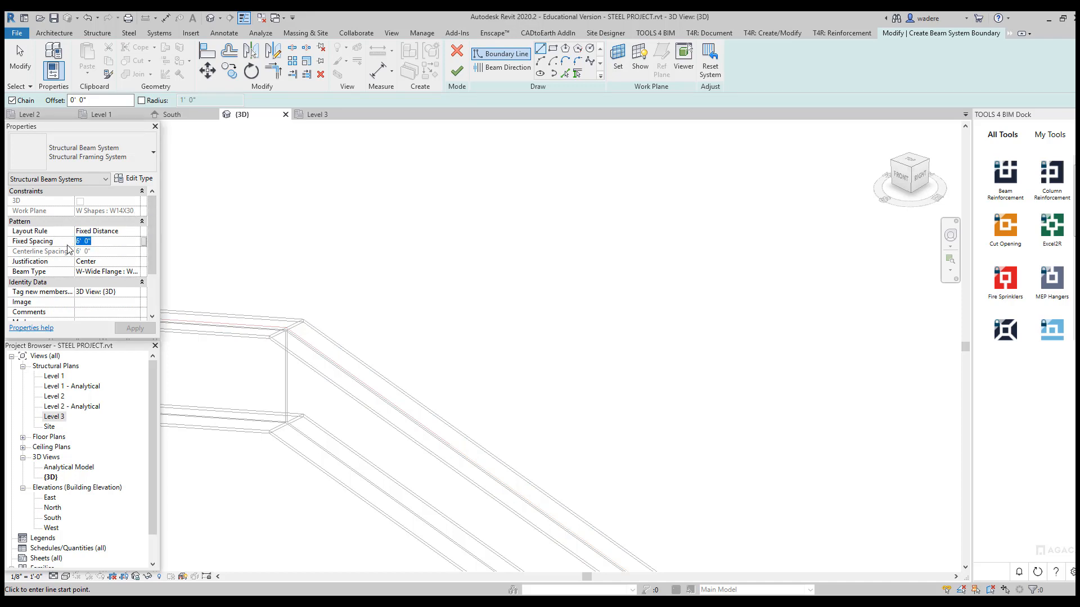
type("5")
key("Return")
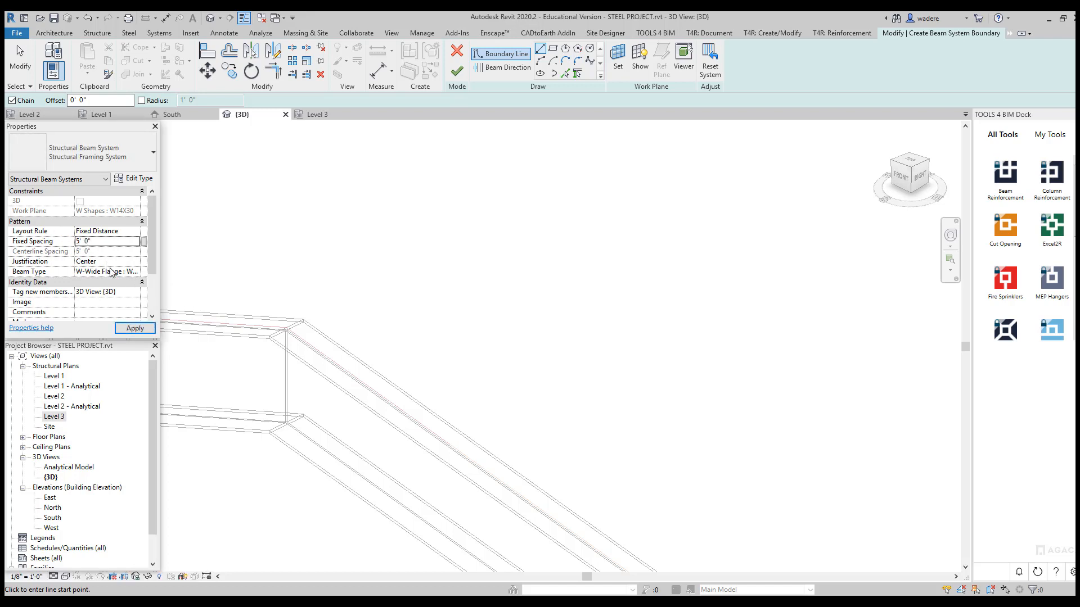
left_click(133, 272)
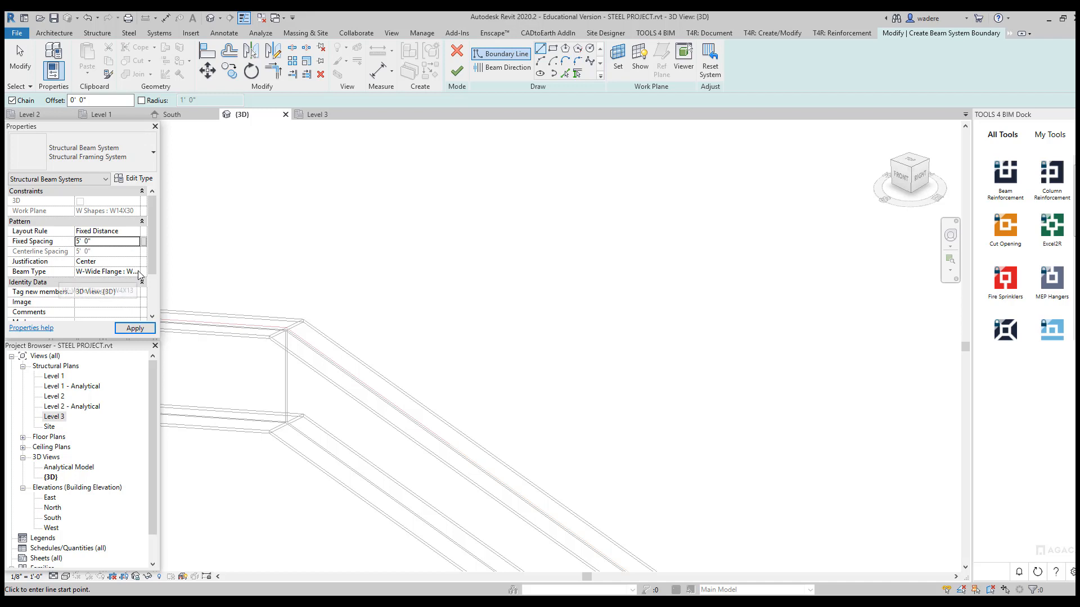
left_click(136, 272)
left_click(137, 274)
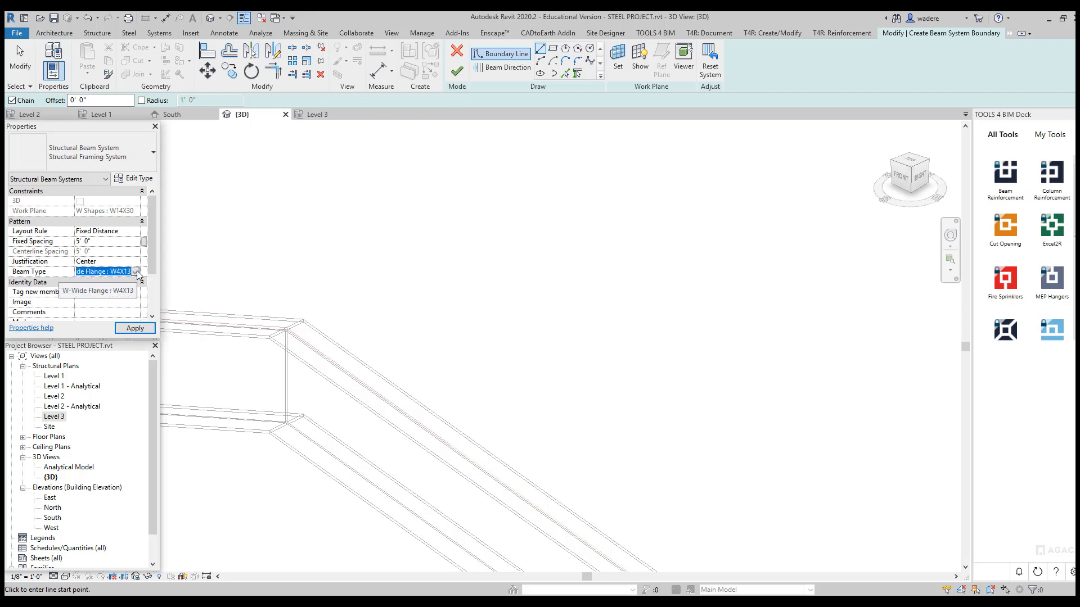
left_click(139, 330)
Step: Open the Site structural plan at the bays between grids 1 and 2
middle_click_drag(364, 340, 381, 353, "shift")
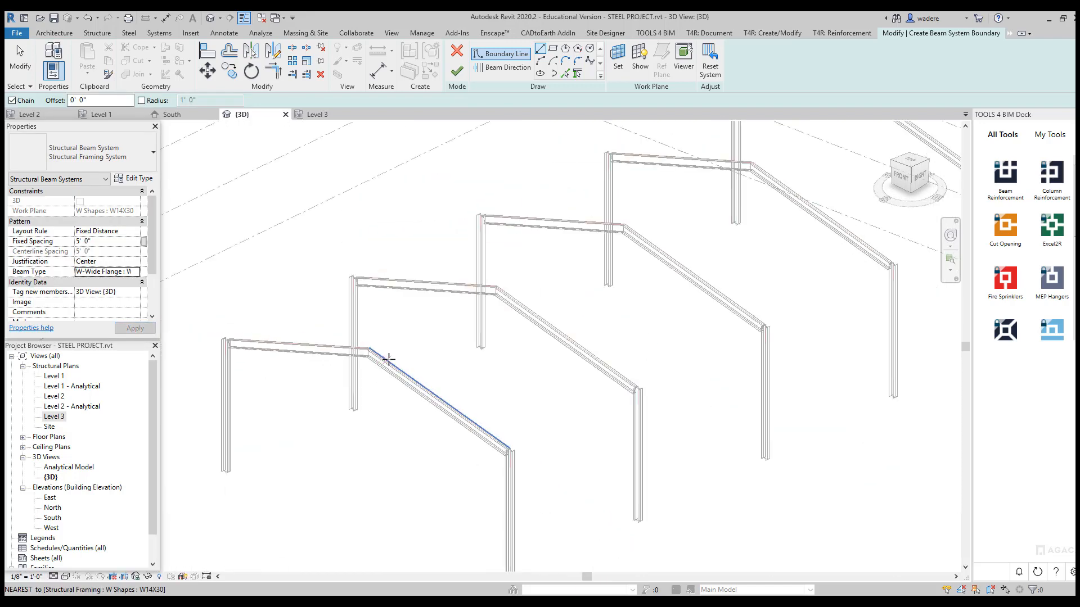
double_click(49, 427)
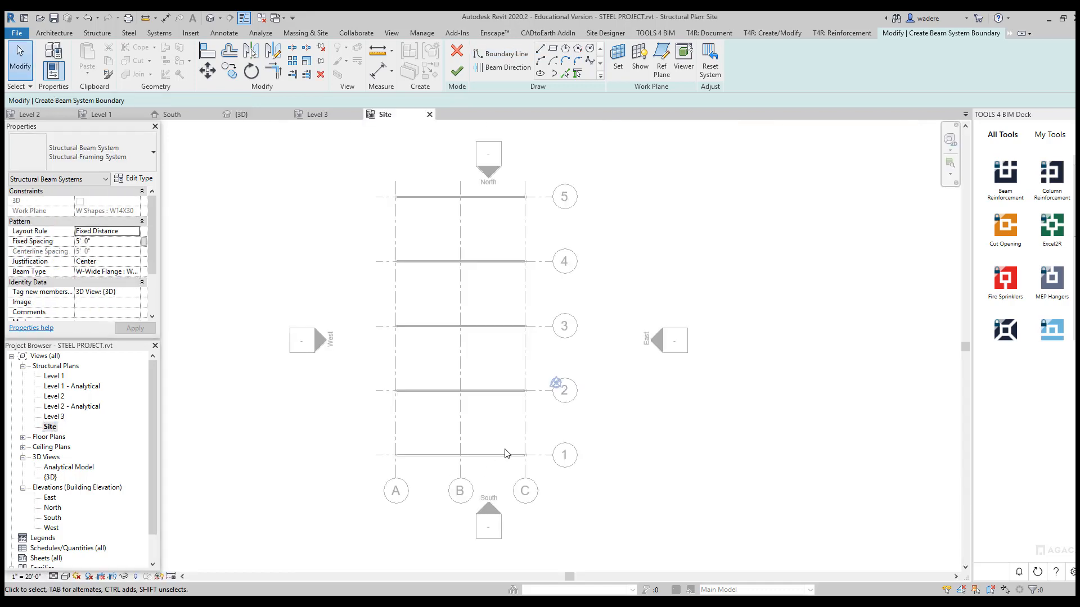
scroll(466, 422, "up", 6)
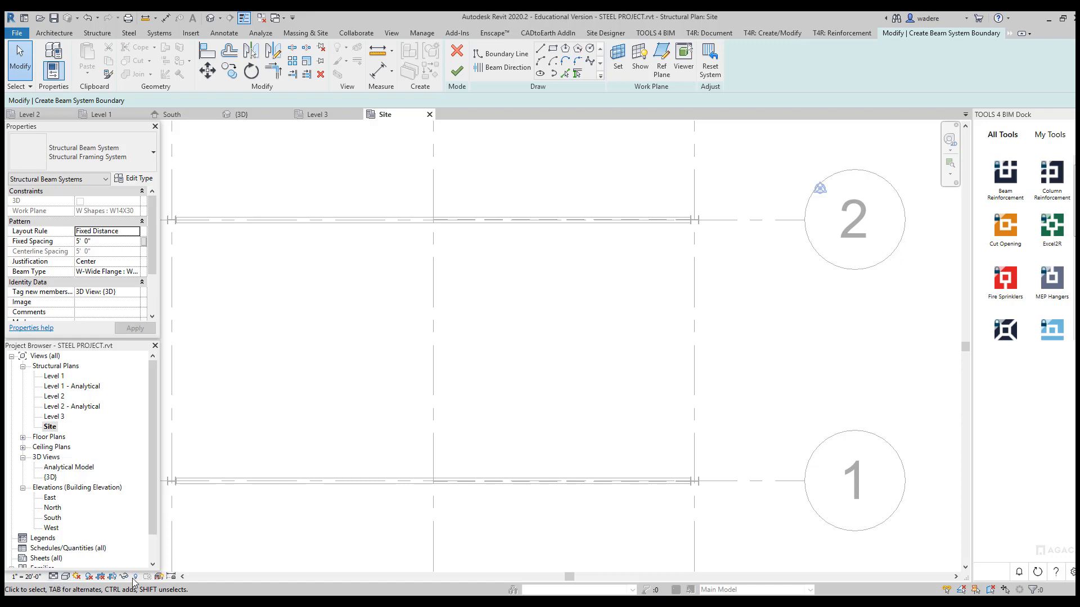
Step: Sketch a rectangular beam system boundary from the beam endpoint at grids B and 2 to the beam endpoint near grids C and 1
left_click(552, 49)
scroll(439, 224, "up", 4)
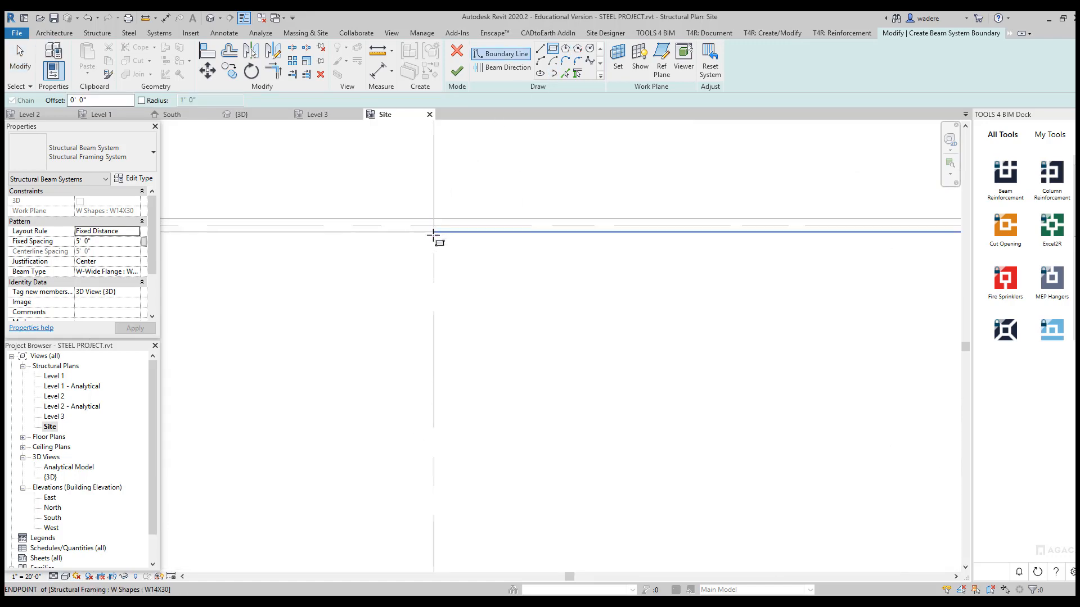
scroll(430, 227, "up", 2)
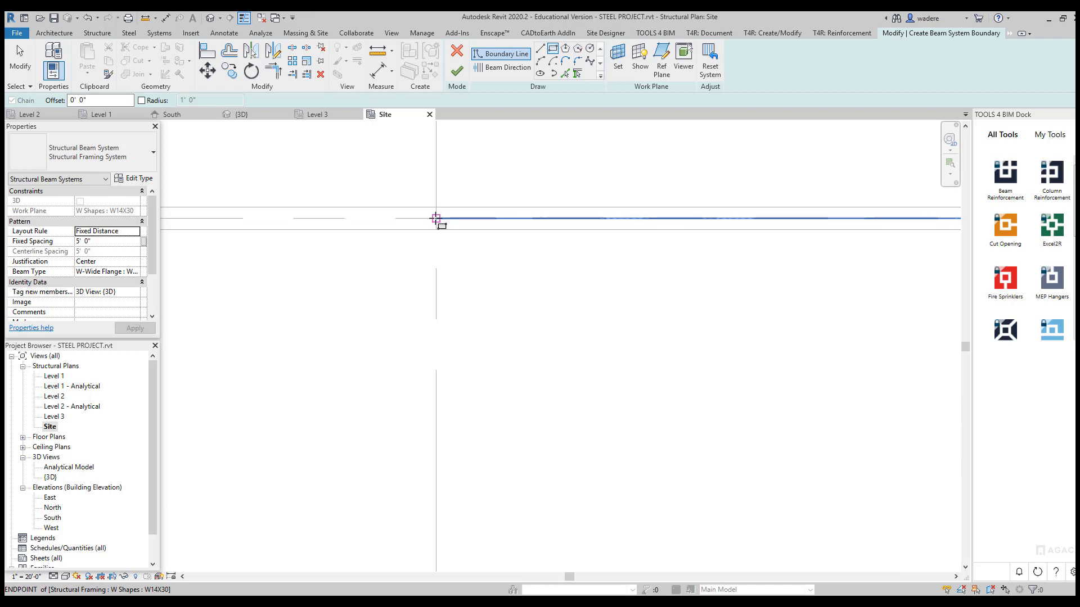
left_click(436, 218)
scroll(554, 363, "down", 8)
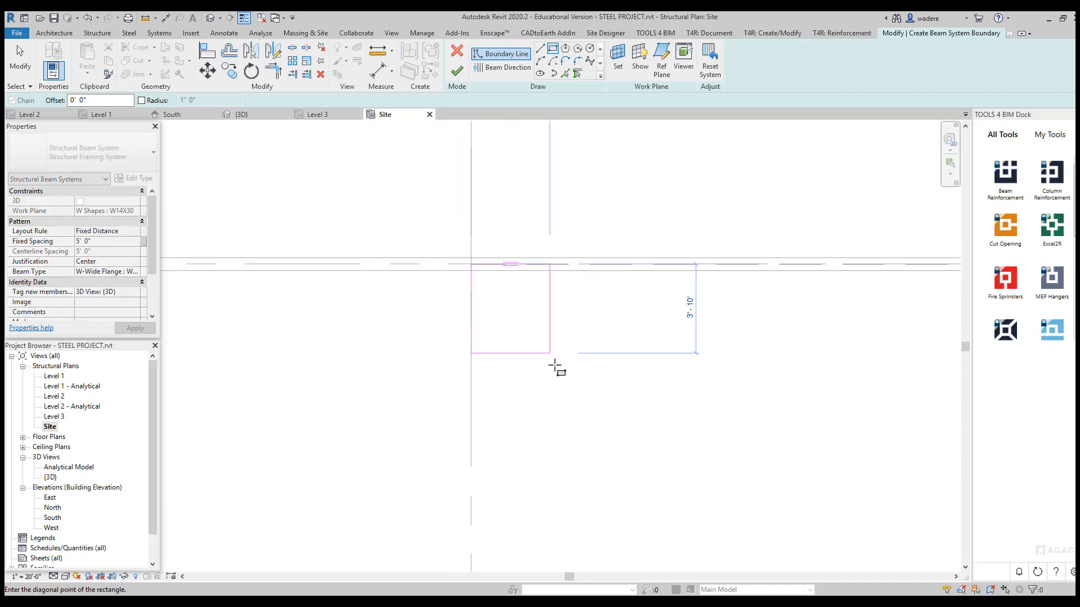
middle_click_drag(681, 485, 499, 297)
scroll(575, 369, "up", 8)
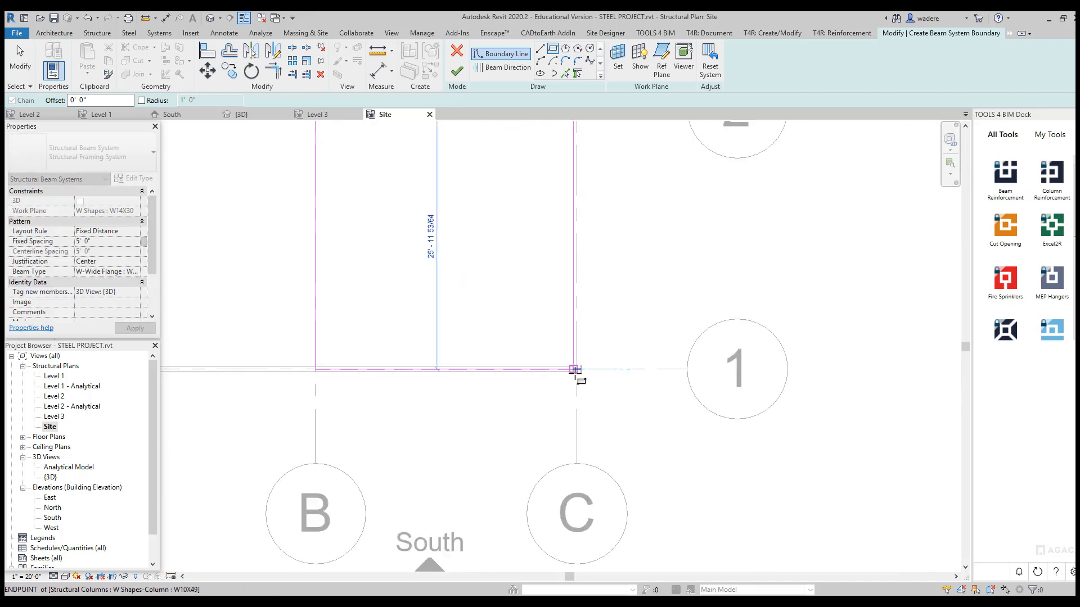
scroll(577, 368, "up", 6)
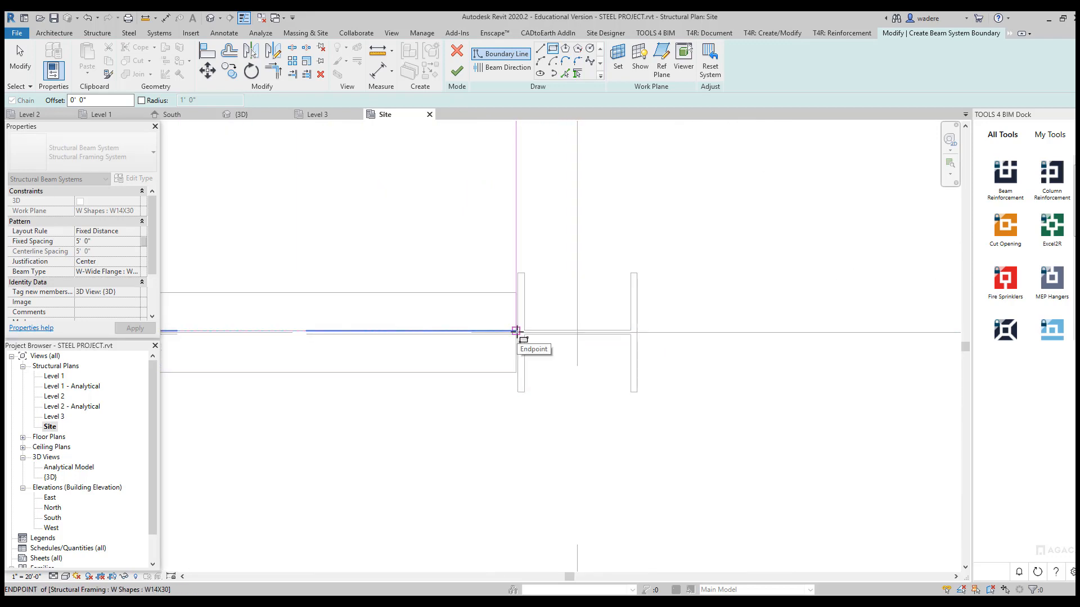
left_click(517, 330)
scroll(385, 306, "down", 5)
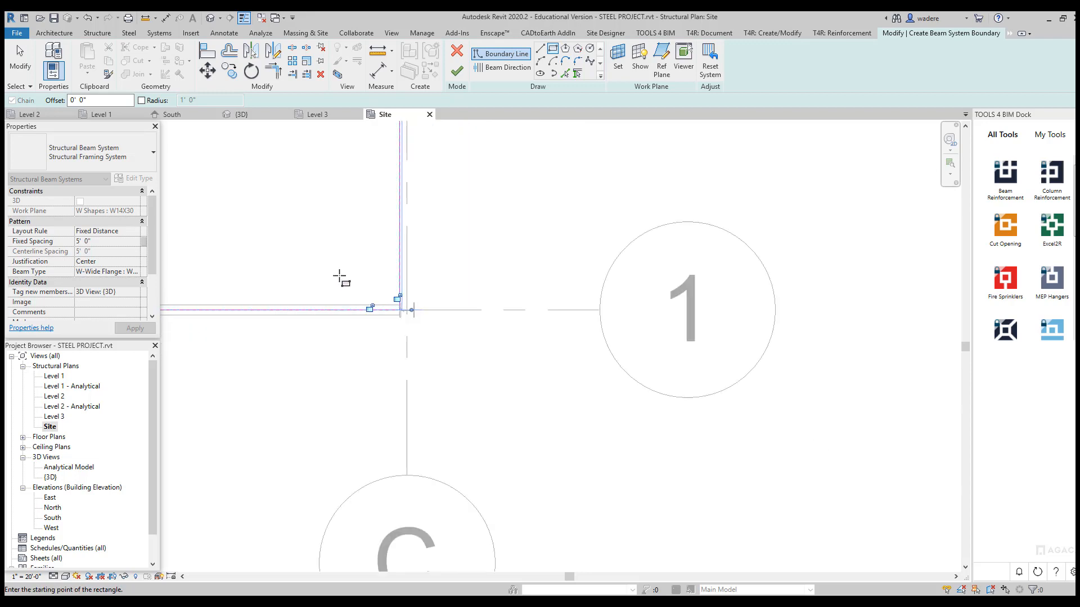
scroll(341, 278, "down", 6)
scroll(416, 278, "up", 3)
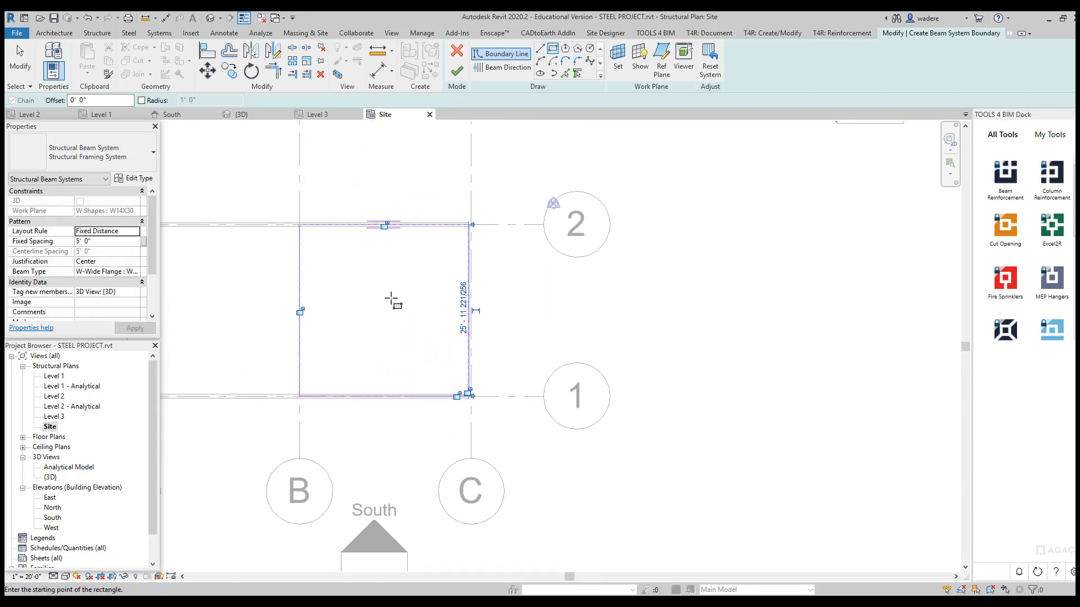
key("Escape")
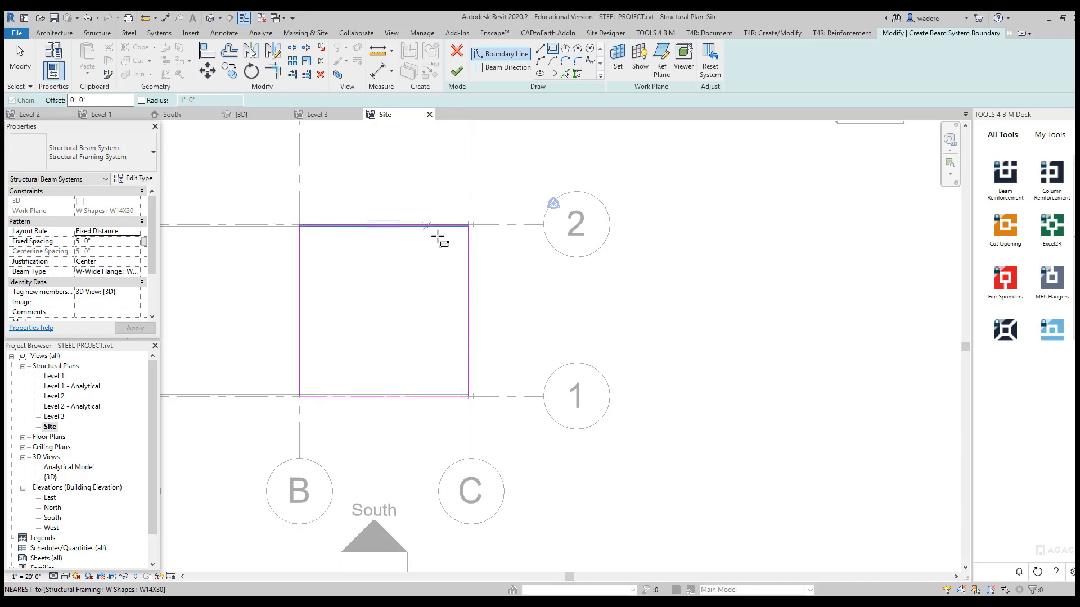
Step: Set the beam direction parallel to the boundary edge on grid B and finish the beam system
left_click(508, 68)
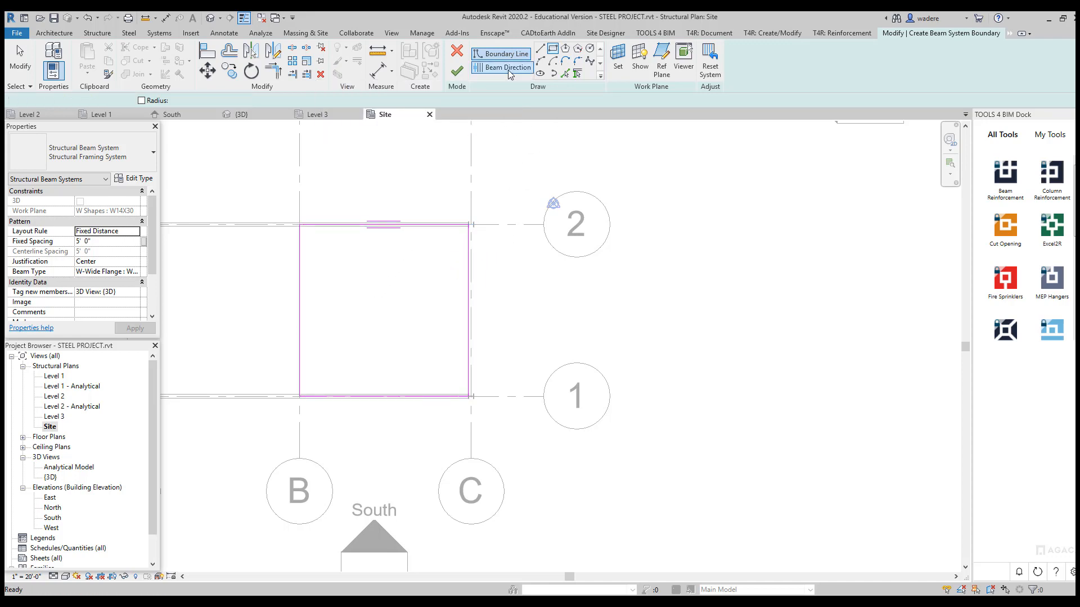
left_click(300, 306)
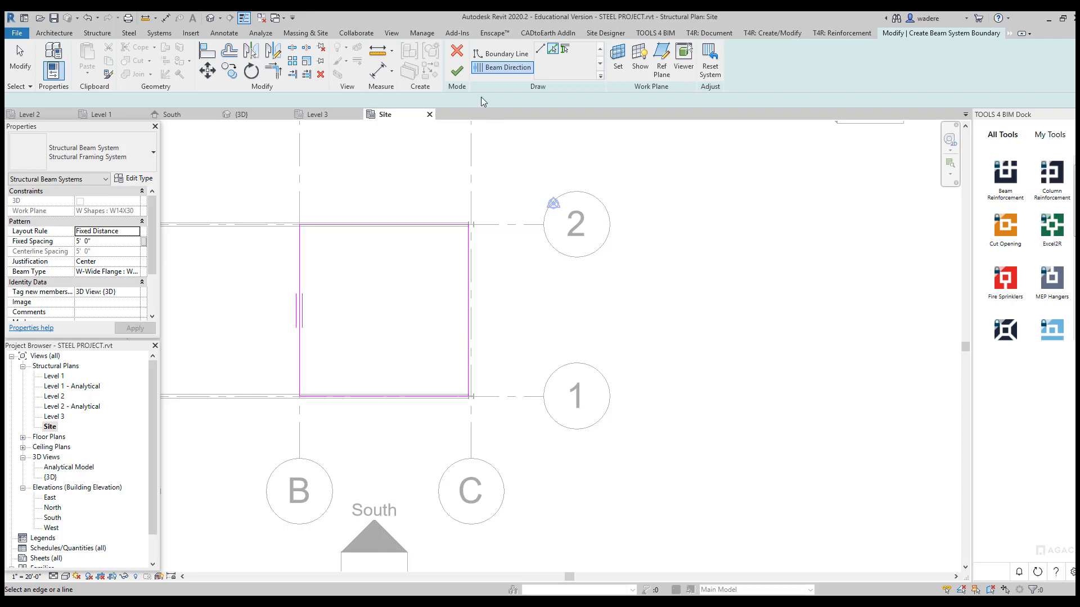
left_click(457, 71)
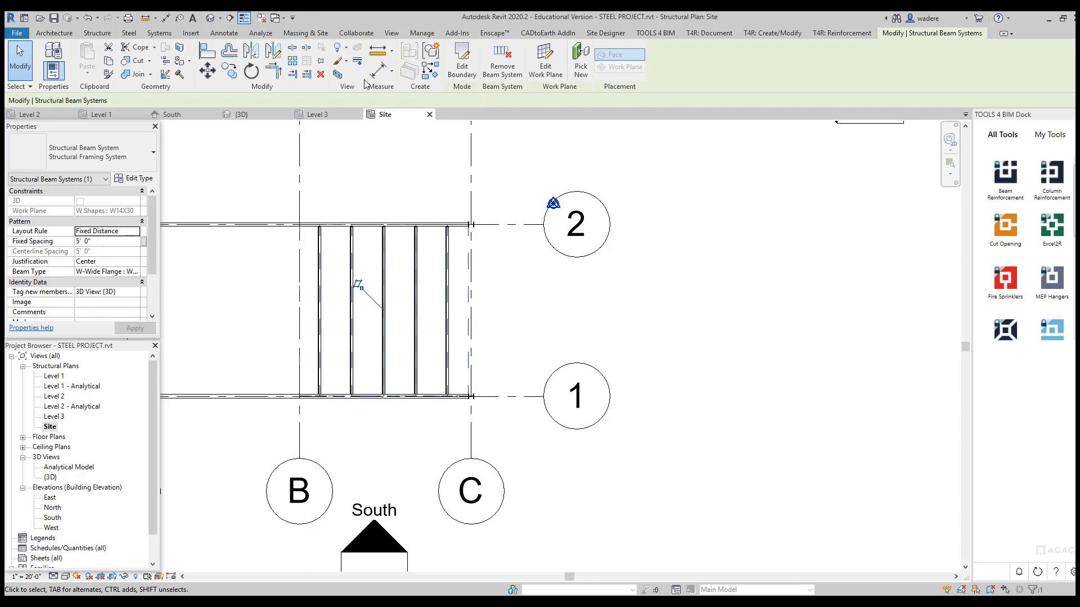
Step: Show the default 3D view in the Hidden Line visual style and inspect how the new beams meet the sloped beams
left_click(391, 32)
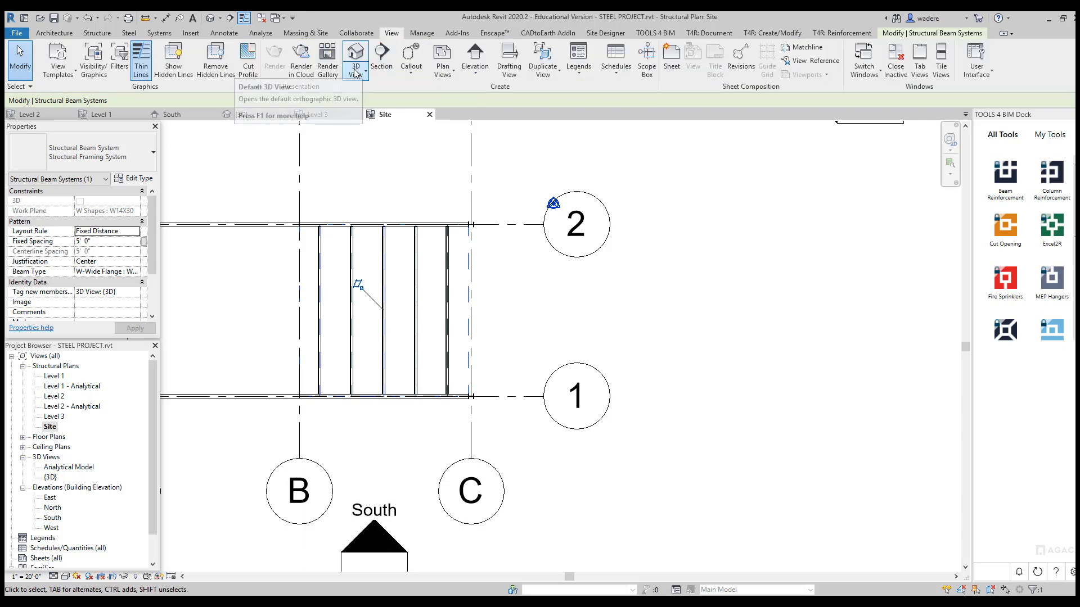
left_click(355, 72)
left_click(338, 89)
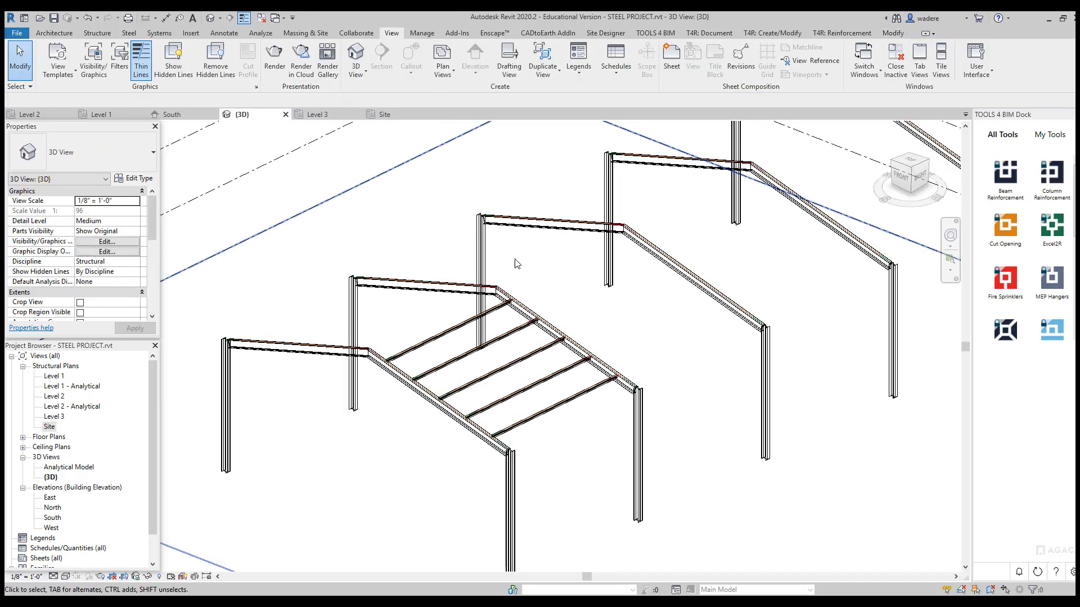
scroll(518, 377, "up", 3)
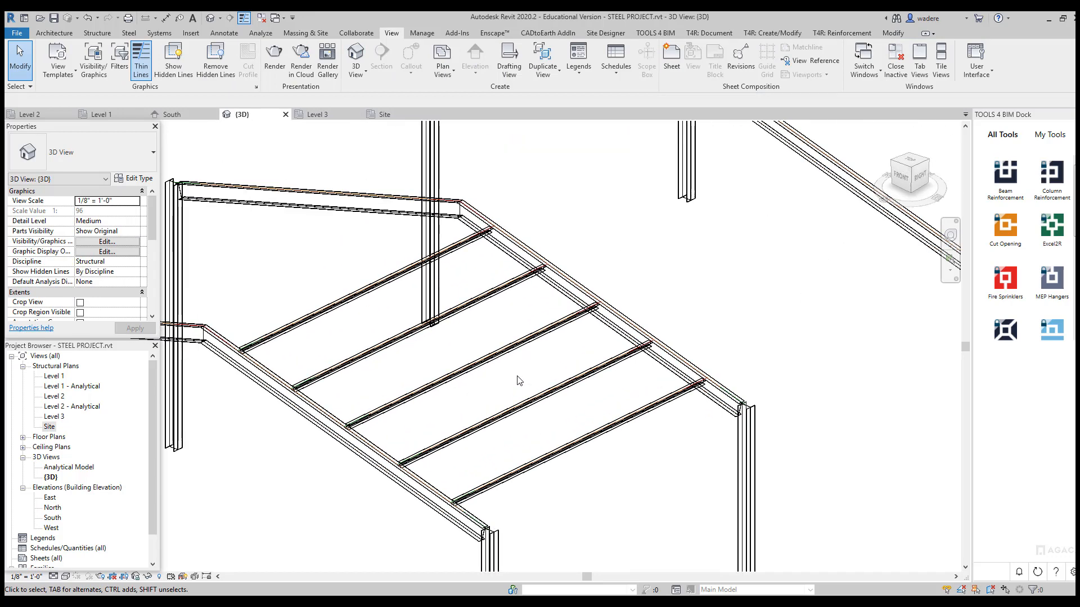
left_click(65, 576)
left_click(90, 519)
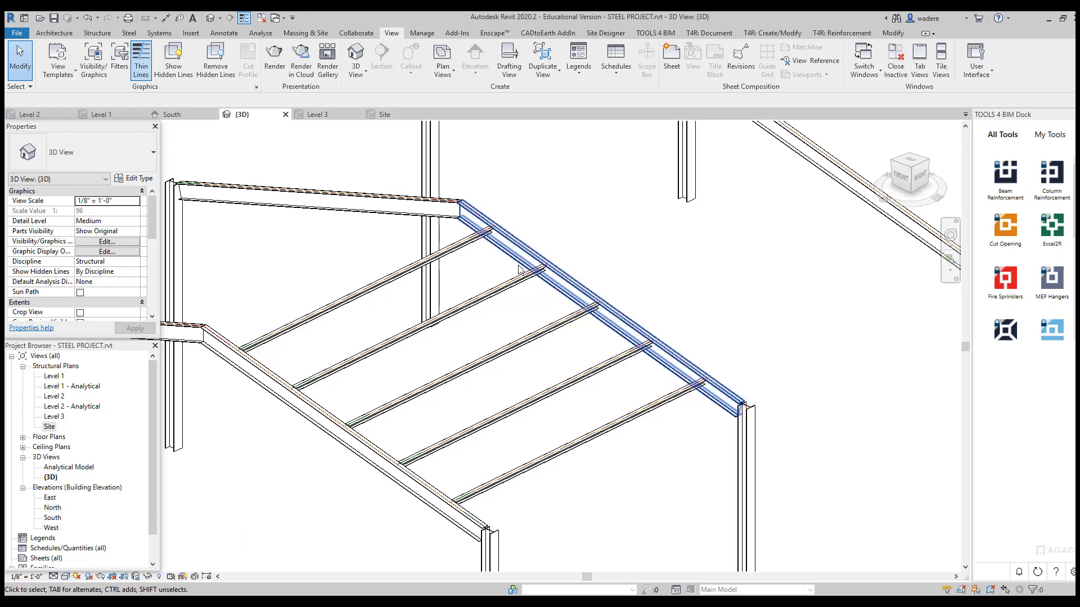
scroll(472, 245, "up", 5)
scroll(471, 246, "up", 1)
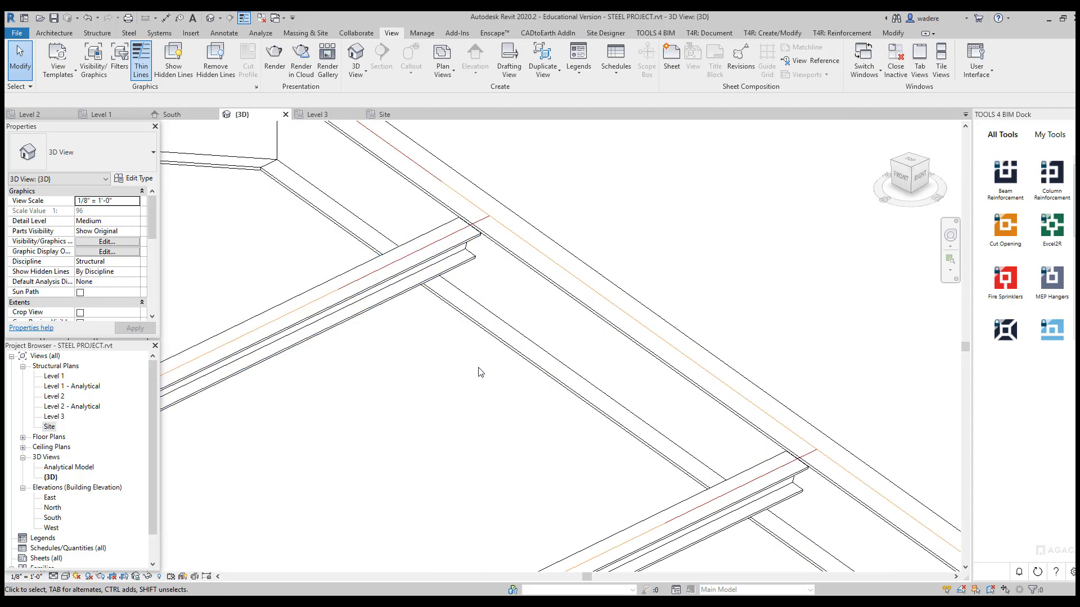
scroll(393, 329, "down", 6)
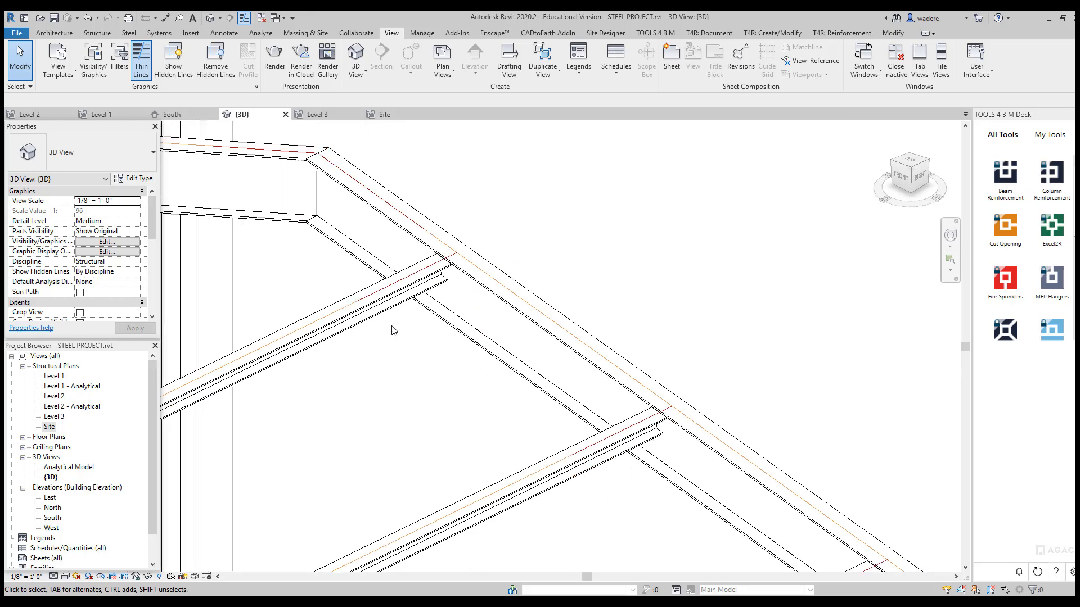
middle_click_drag(381, 345, 490, 264)
scroll(461, 366, "down", 2)
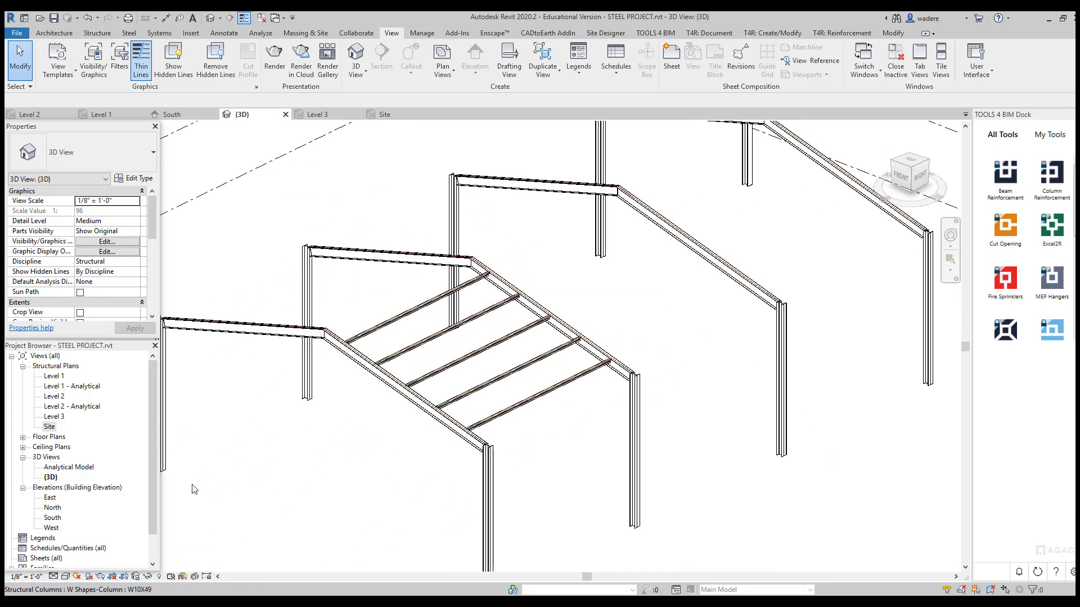
Step: In the Site structural plan, mirror a copy of the beam system about grid B into the bay between grids A and B
double_click(49, 427)
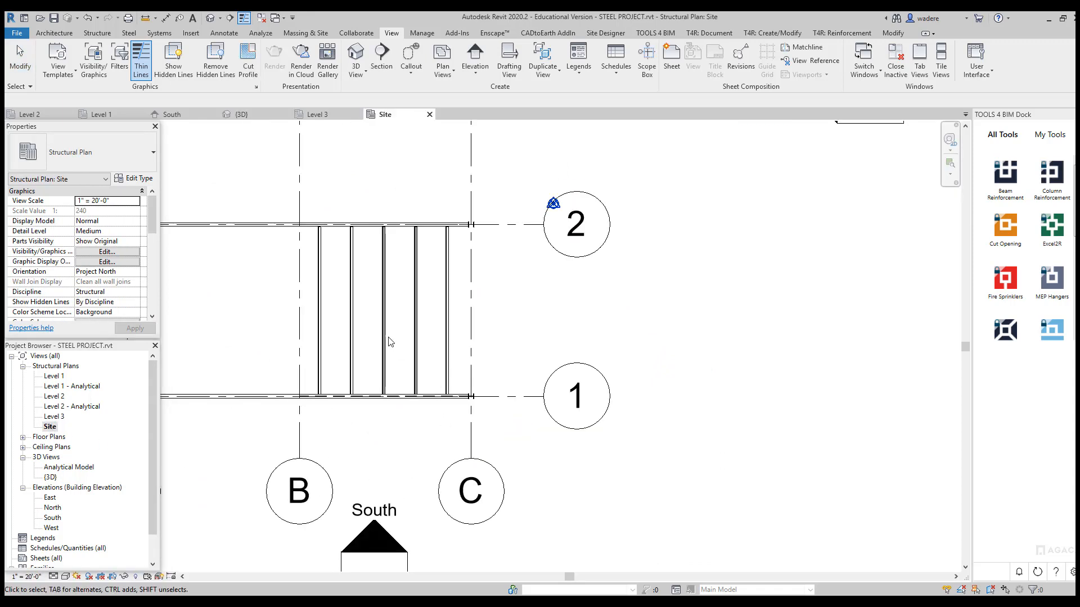
scroll(388, 343, "down", 2)
middle_click_drag(388, 342, 494, 347)
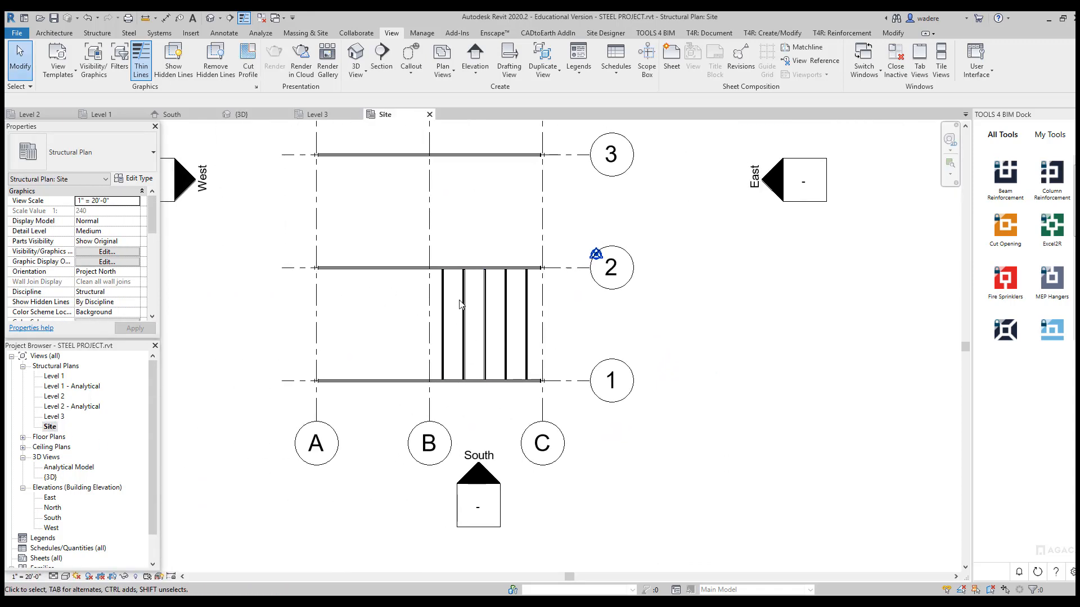
left_click(540, 328)
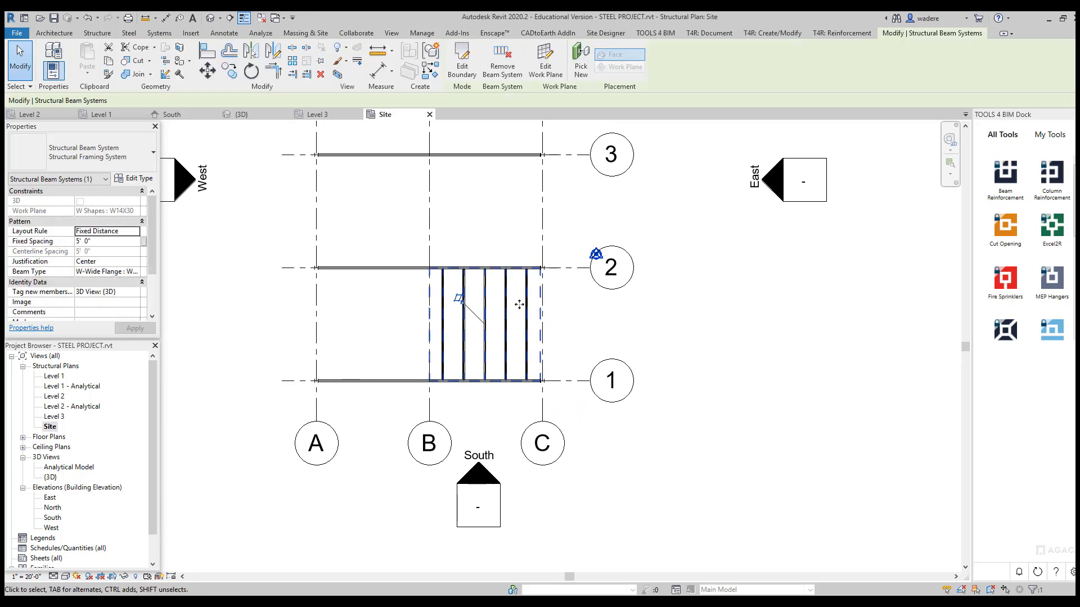
left_click(251, 55)
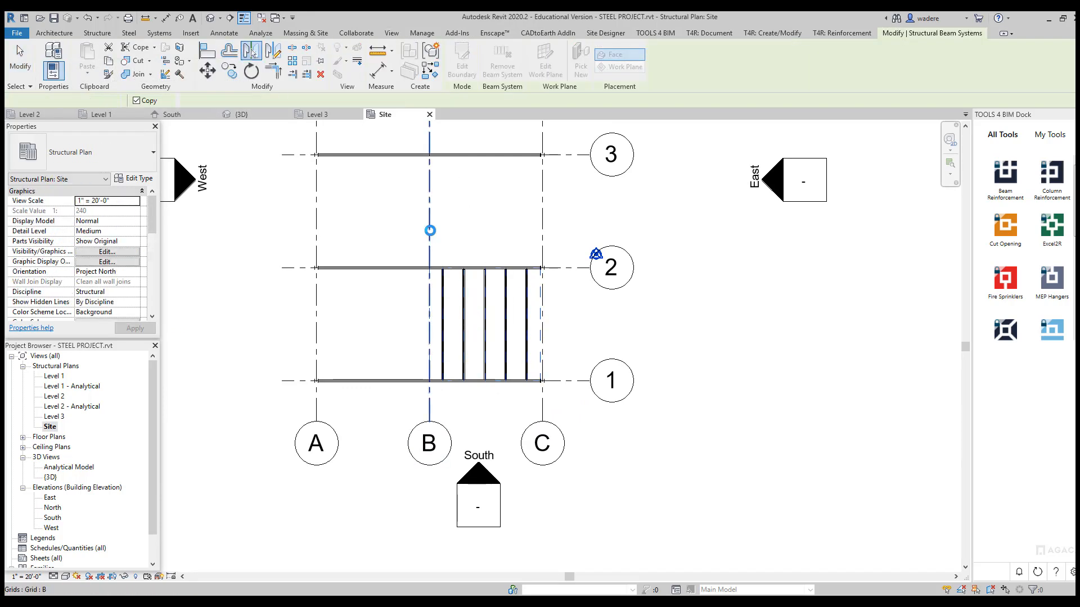
left_click(430, 231)
key("Escape")
scroll(527, 345, "down", 3)
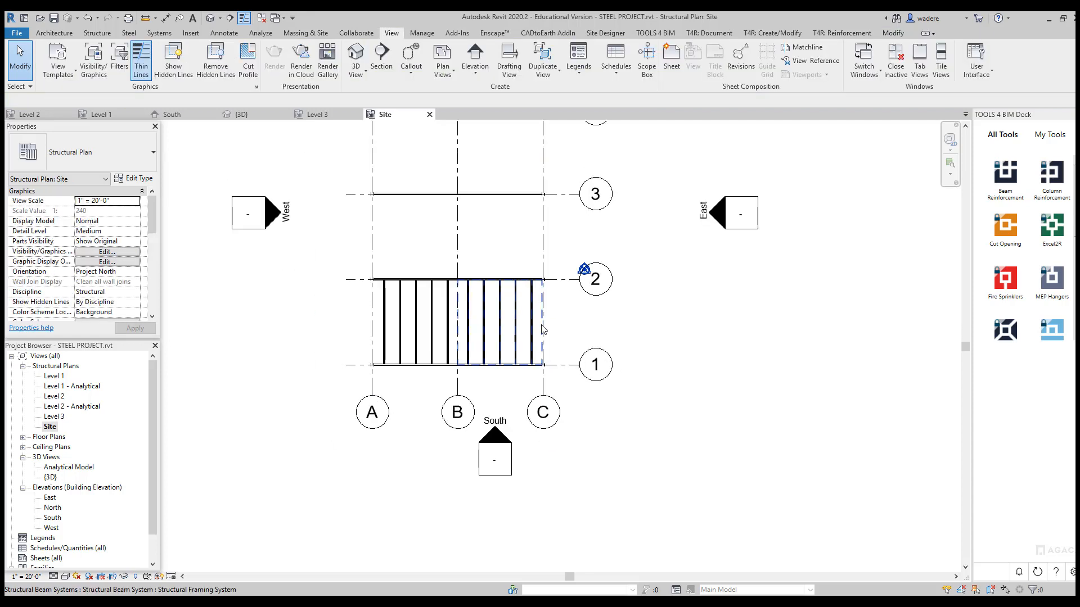
Step: Array both beam systems as 4 ungrouped copies, with the last placed by moving from grid 2 to grid 5
middle_click_drag(527, 346, 421, 406)
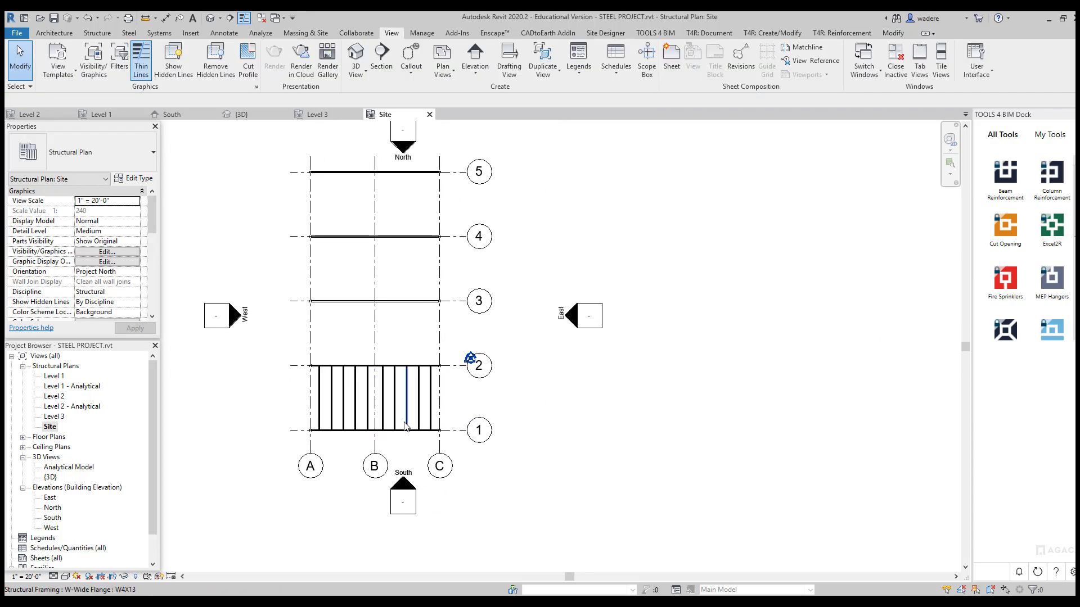
left_click(392, 371)
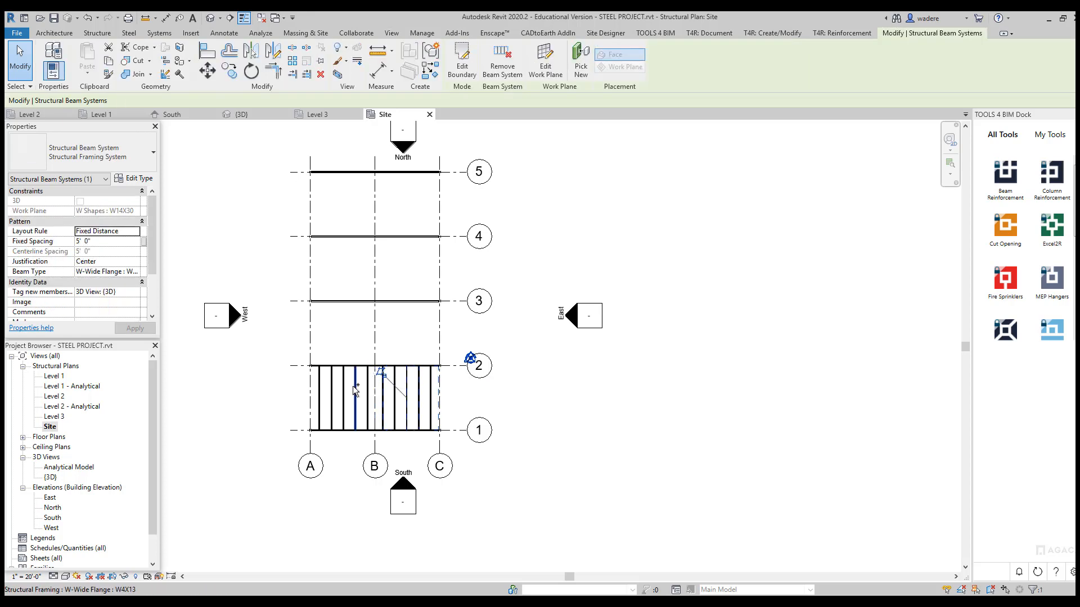
left_click(315, 391, "ctrl")
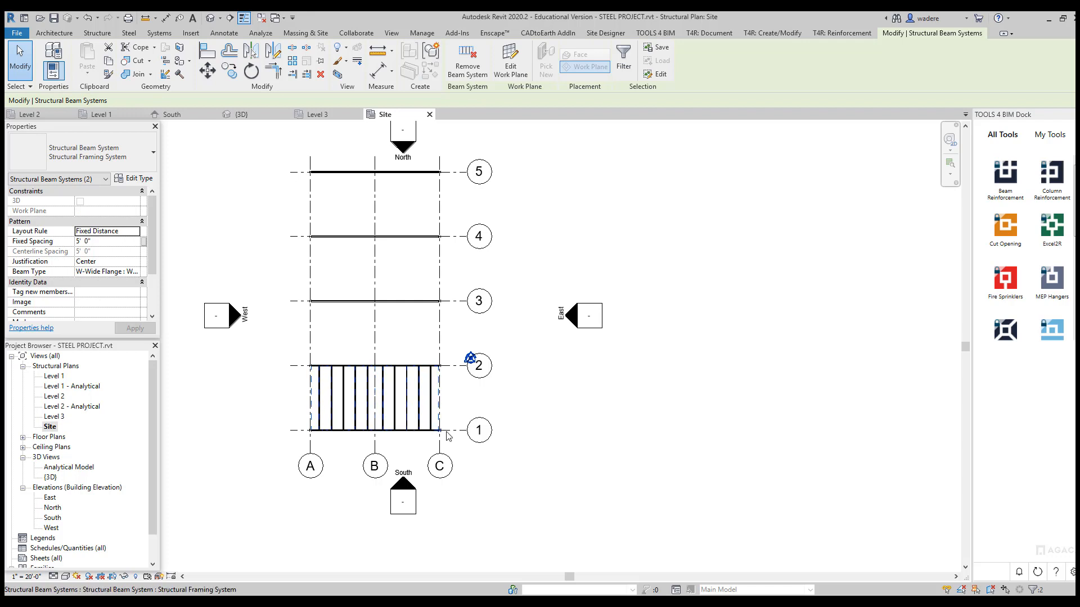
left_click(293, 62)
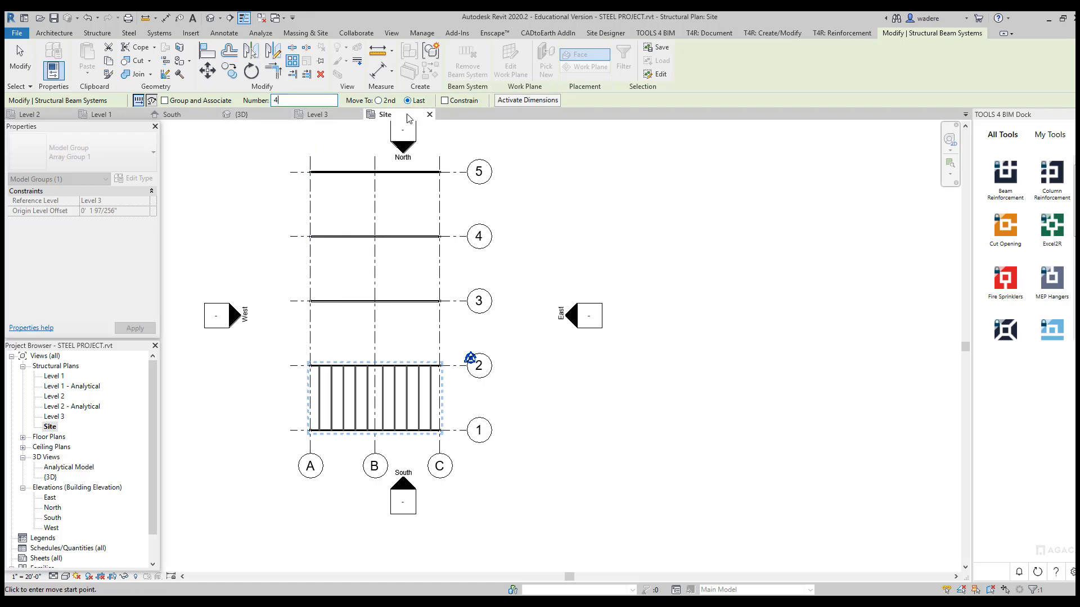
left_click(294, 368)
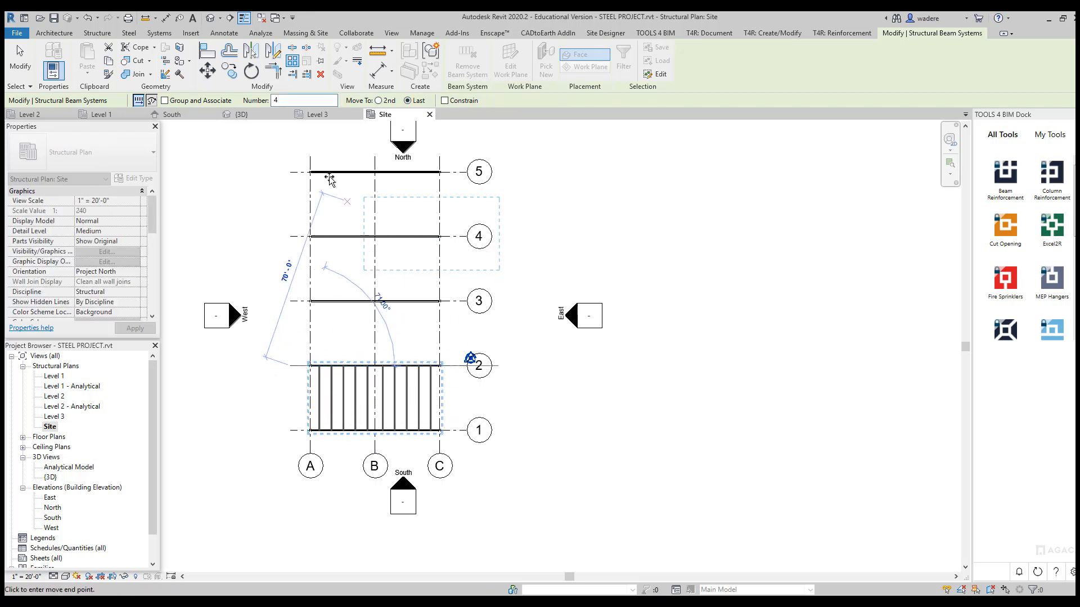
left_click(291, 172)
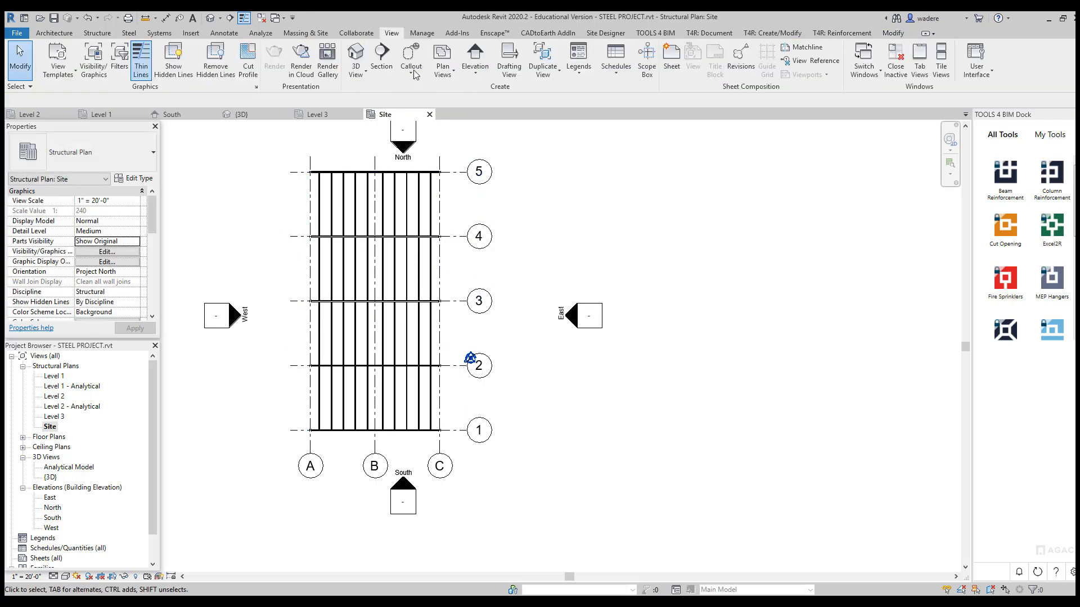
Step: Show the default 3D view and inspect the arrayed roof beams across all bays of the frame
left_click(357, 74)
left_click(348, 93)
scroll(655, 344, "down", 3)
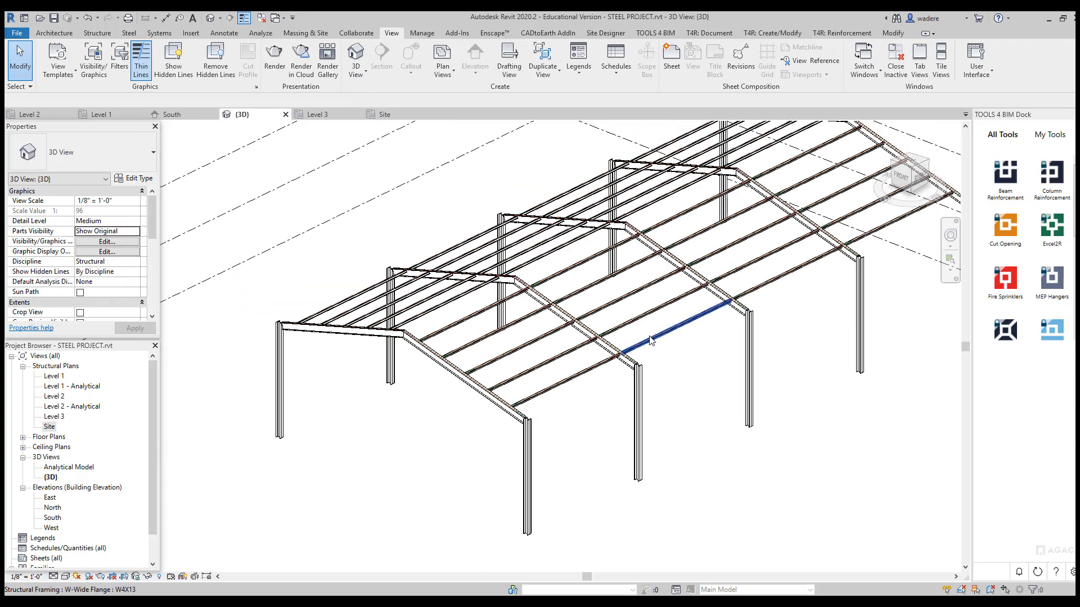
middle_click_drag(622, 359, 543, 370)
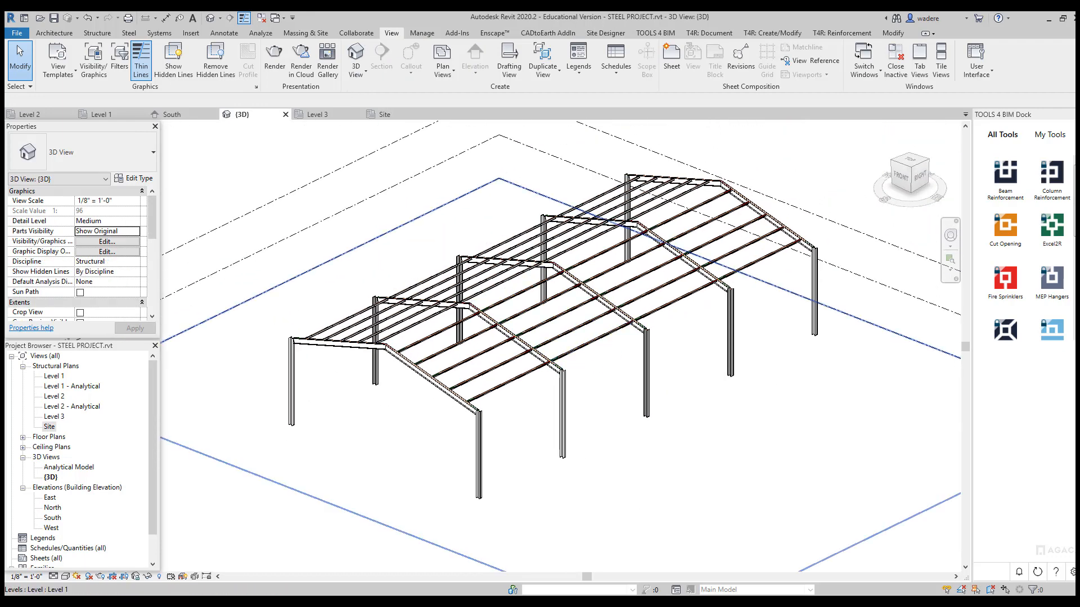